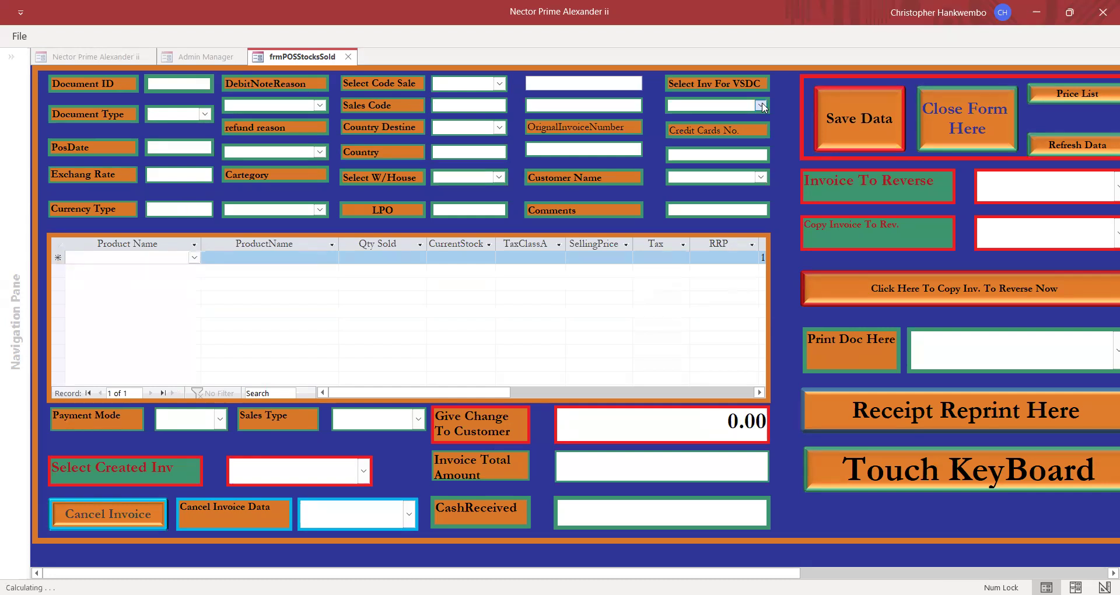
Submit invoice 132 to the VSDC and acknowledge the submission response
left_click(761, 105)
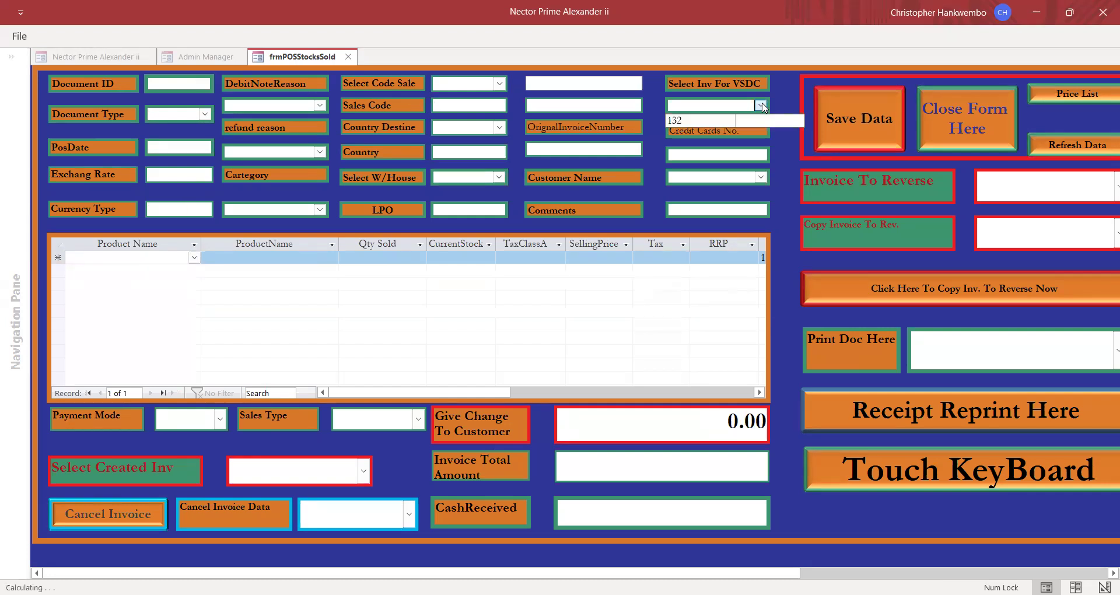
left_click(686, 120)
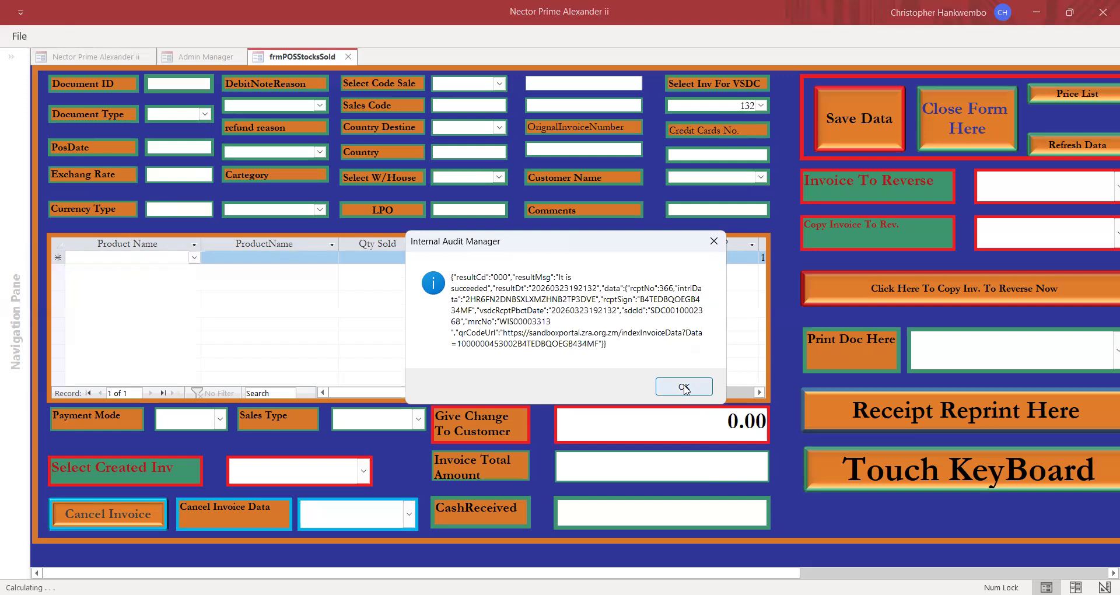
left_click(684, 387)
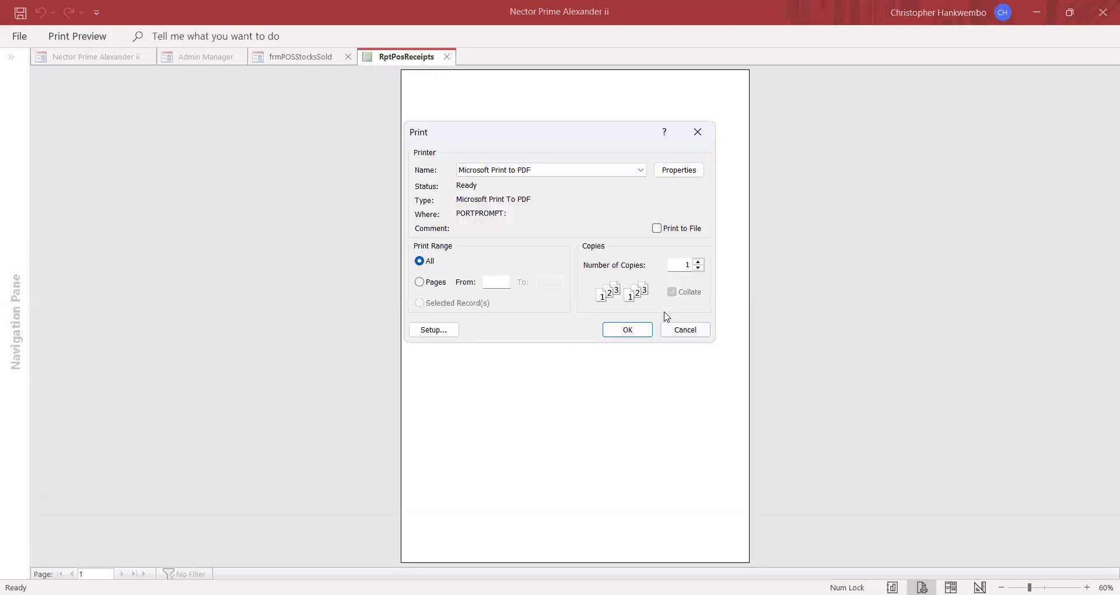
Skip printing the POS receipt, examine its preview up close, and close both the receipt and the POS stock sales form
left_click(682, 330)
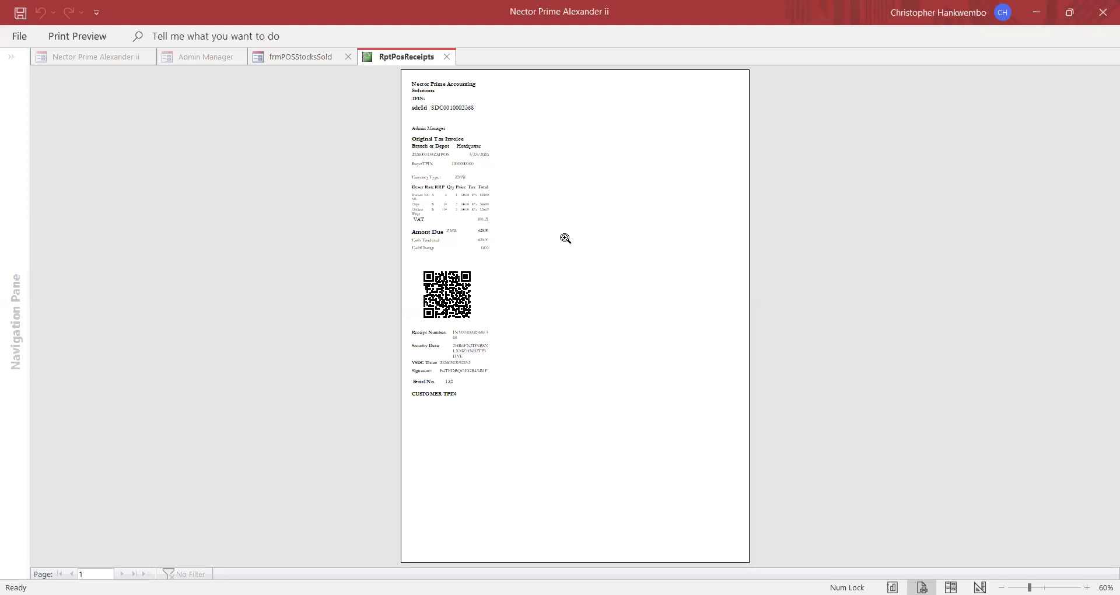
left_click(565, 238)
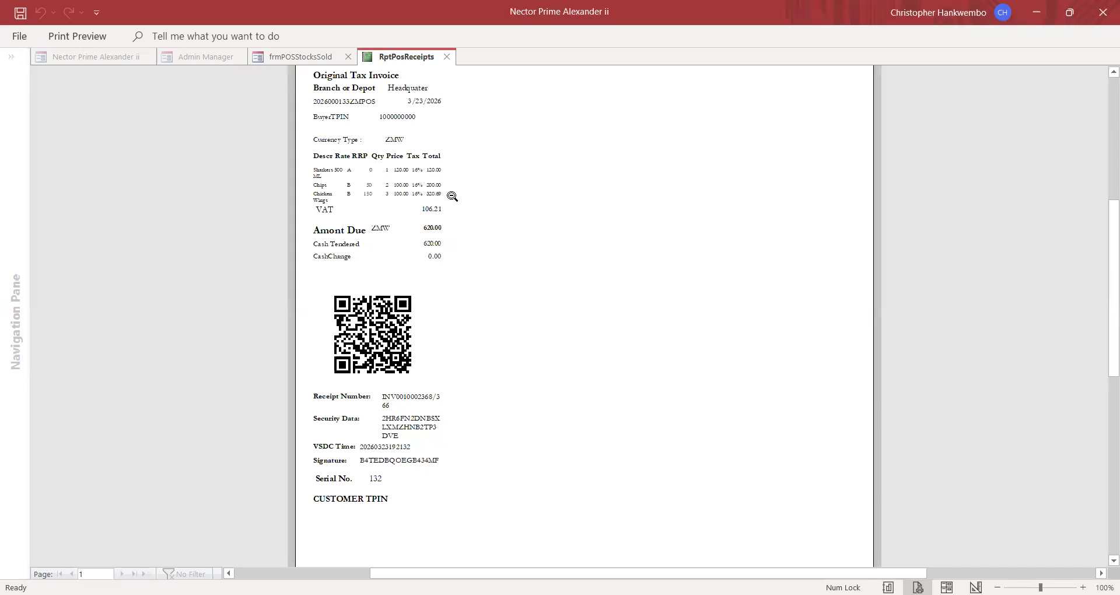
left_click(446, 56)
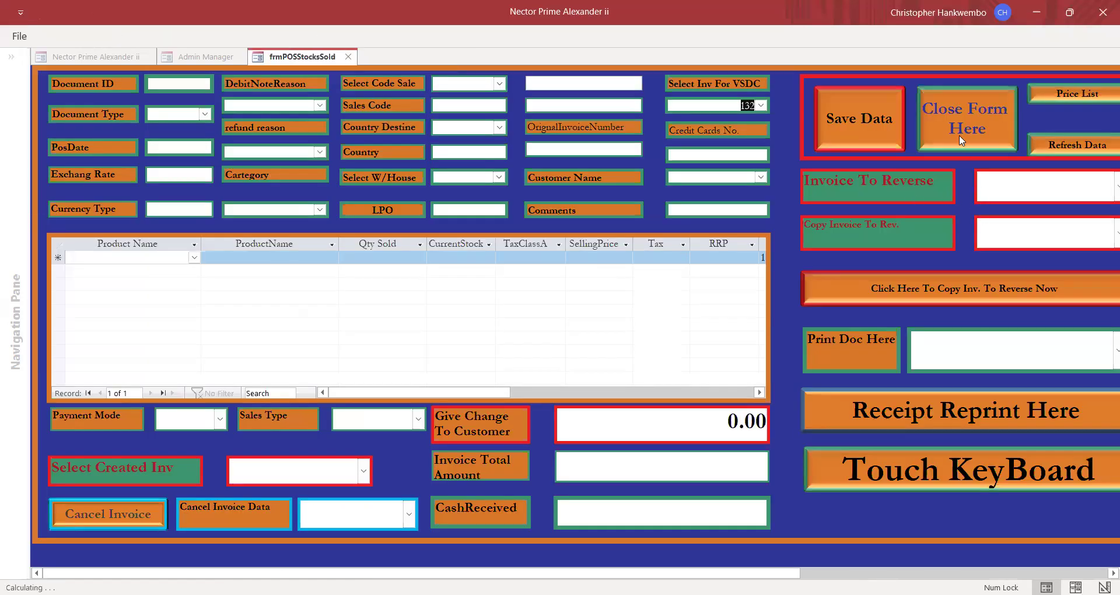
left_click(941, 127)
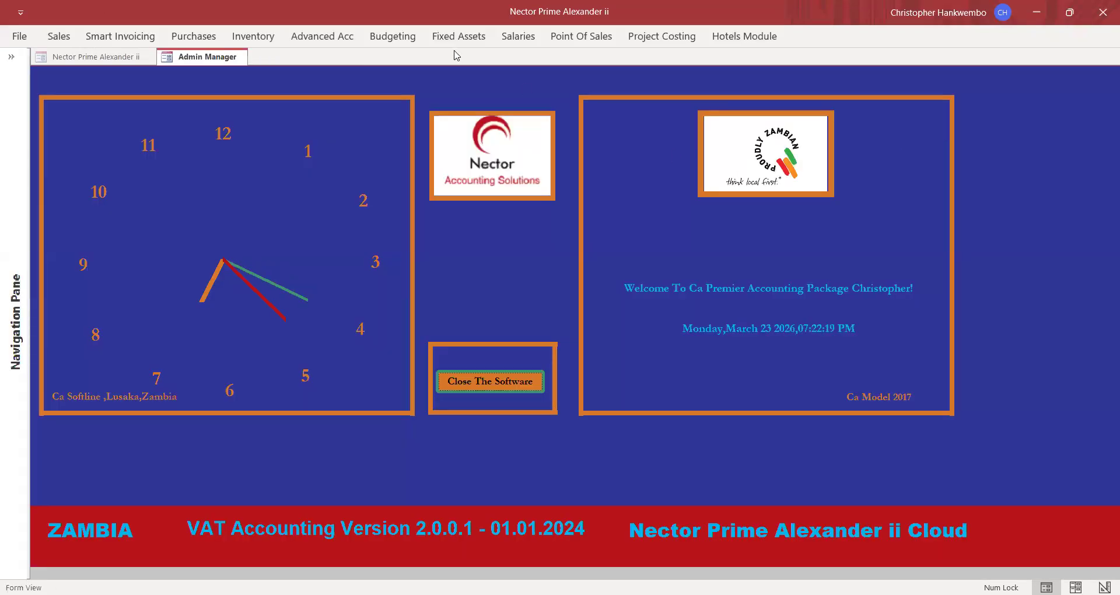
Open the point-of-sale daily banking report form and set its start and end dates to 3/23/2026
left_click(571, 38)
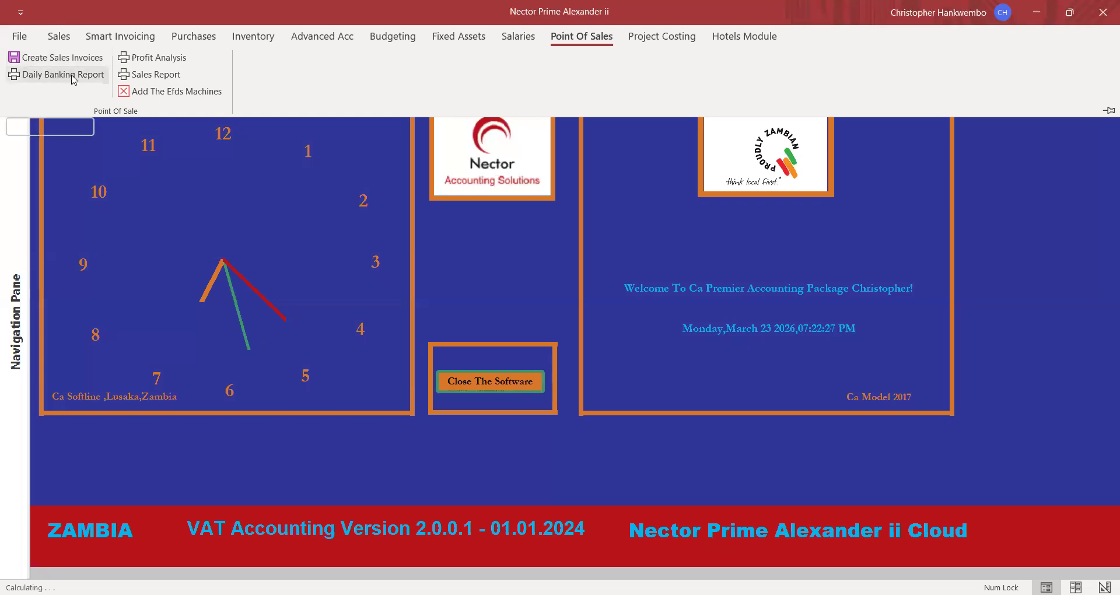
left_click(70, 74)
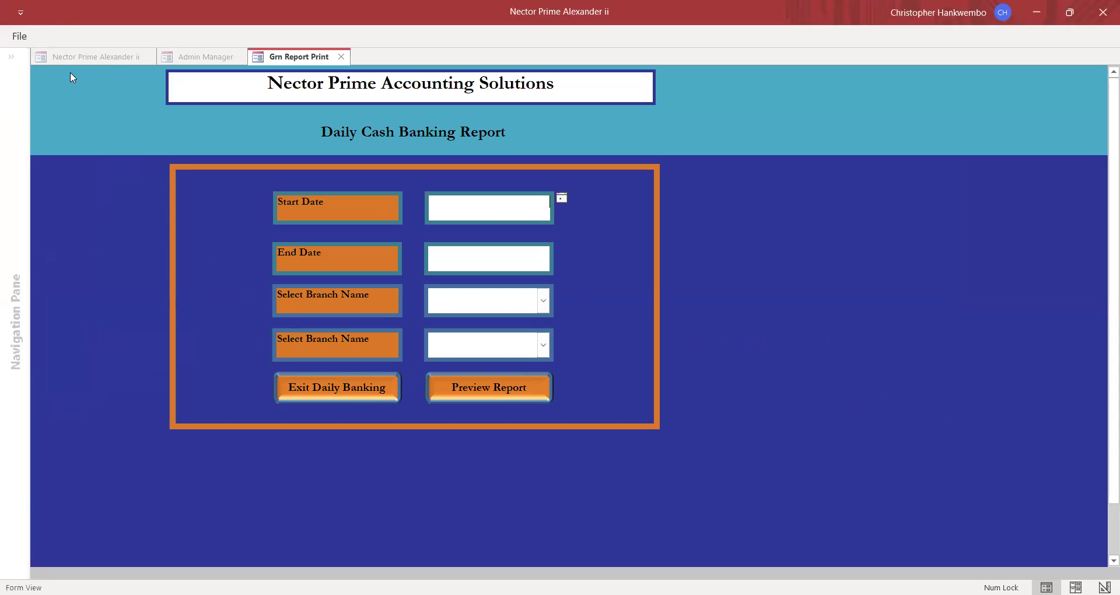
left_click(562, 199)
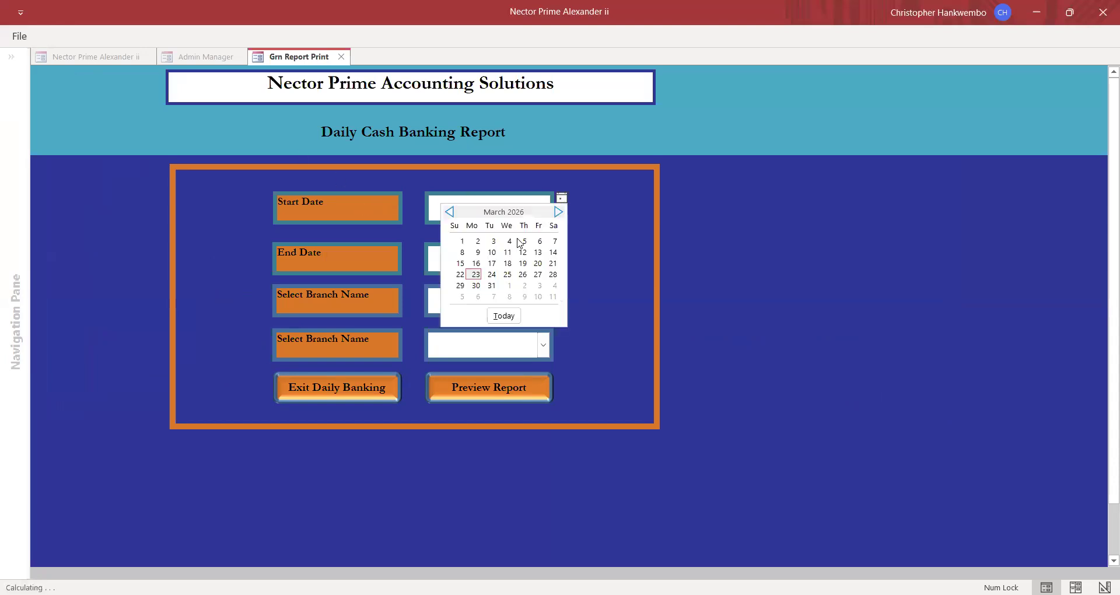
left_click(475, 274)
left_click(532, 255)
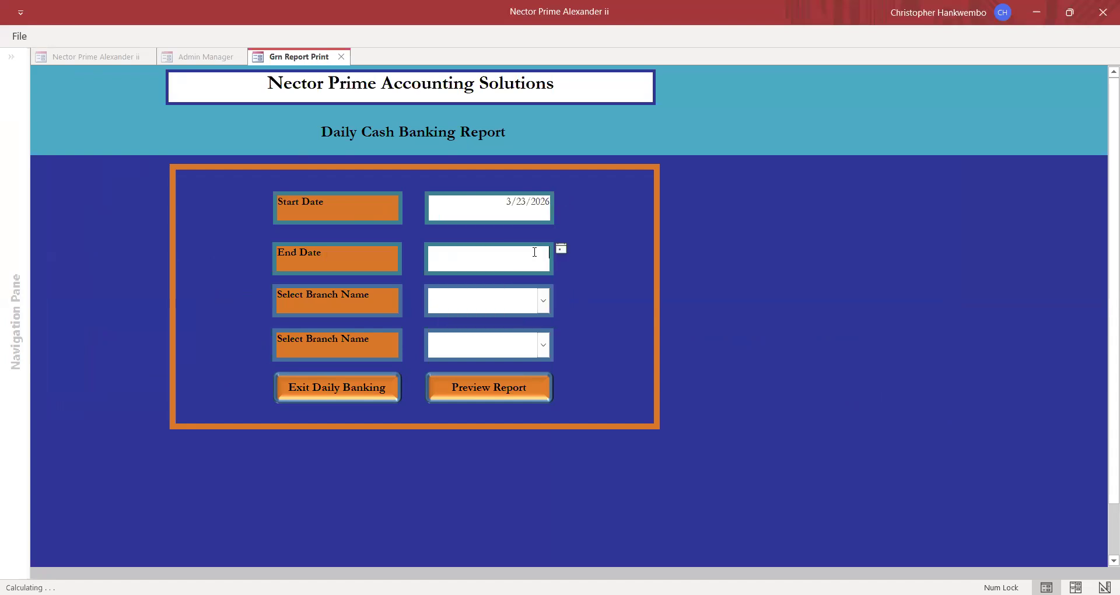
left_click(563, 251)
left_click(476, 325)
Choose Headquater for both branch names and preview the daily cash banking report
left_click(543, 301)
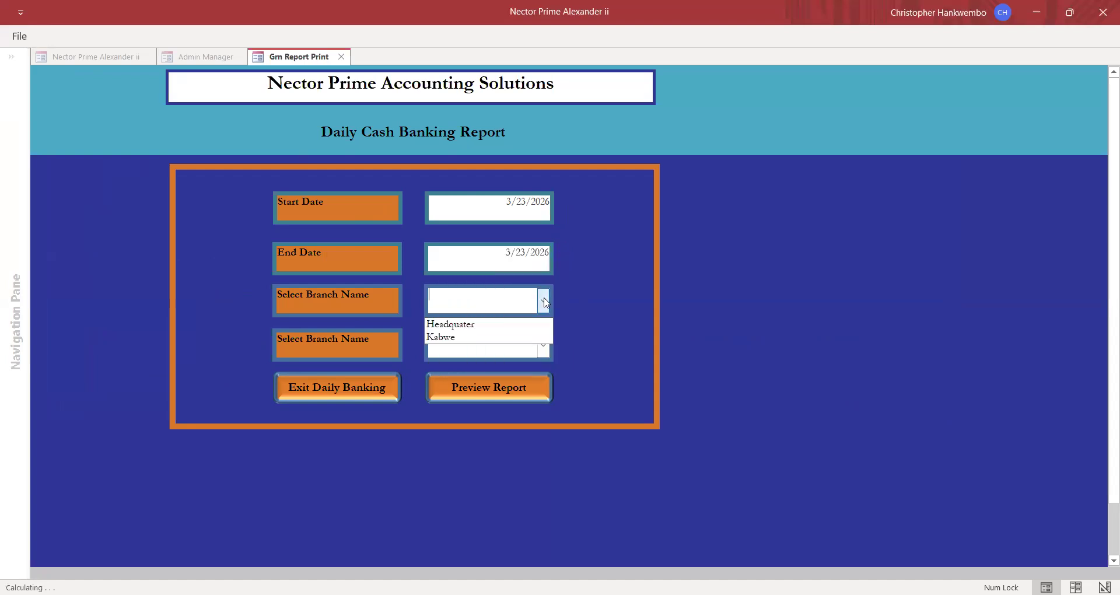
left_click(484, 325)
left_click(543, 349)
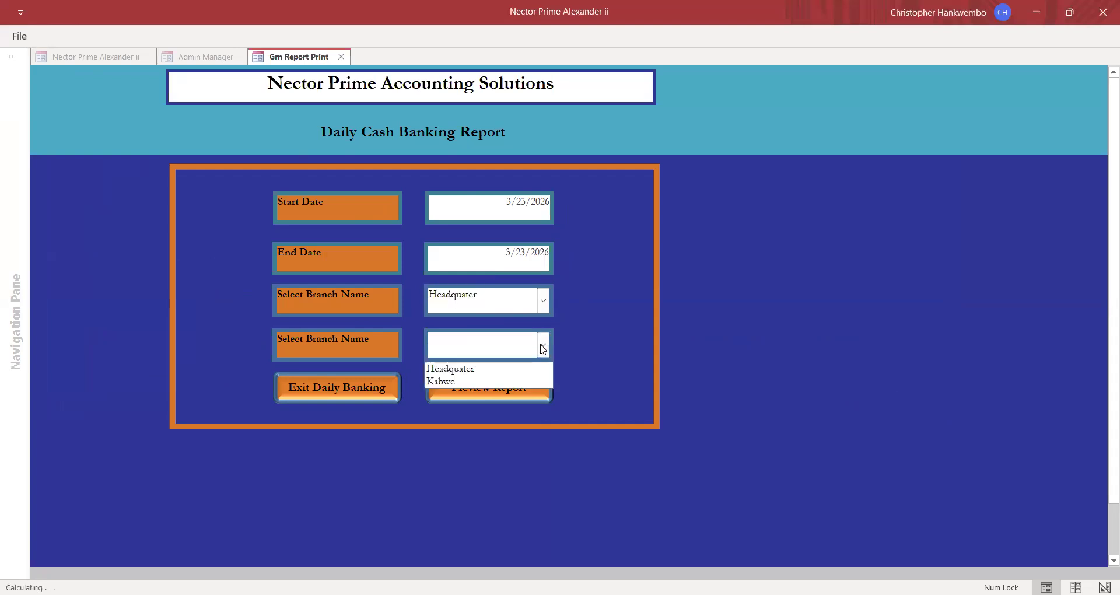
left_click(465, 370)
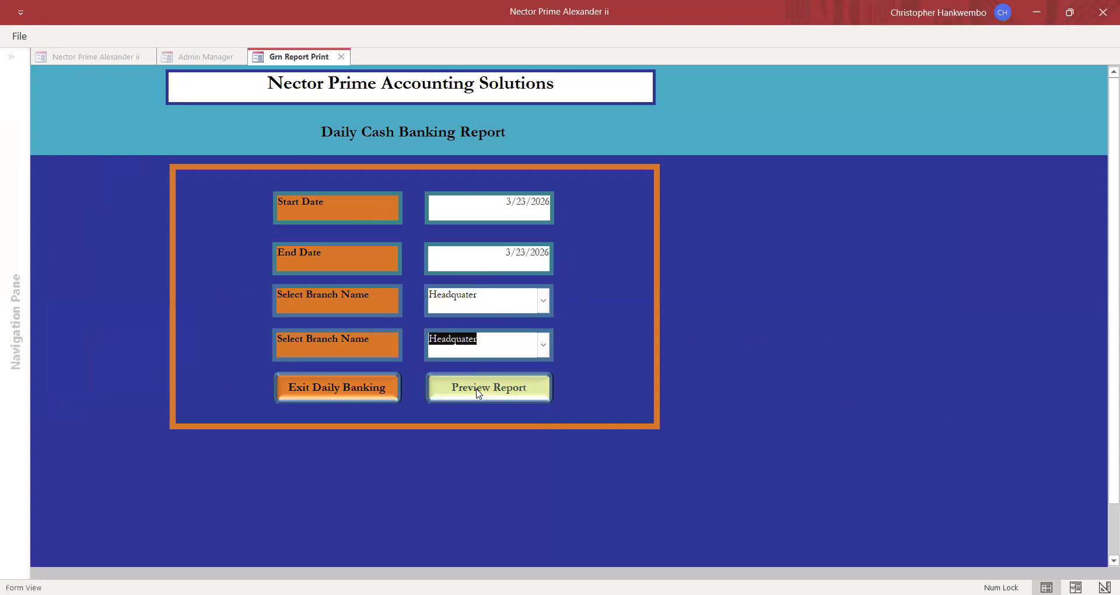
left_click(477, 389)
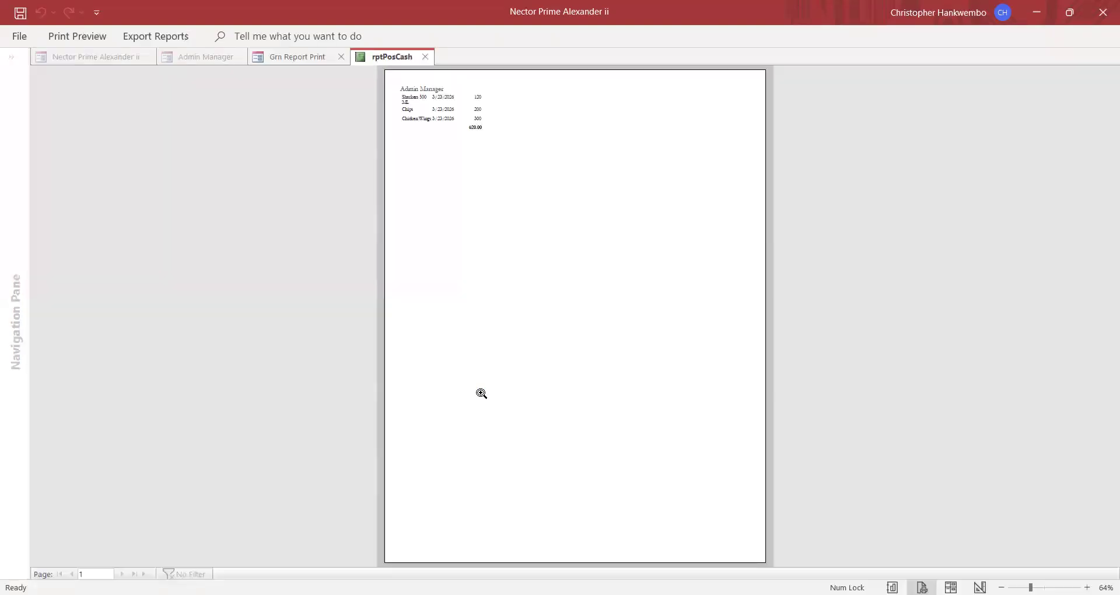
Examine the product amounts in the daily banking report up close, and close the report and its form
left_click(496, 130)
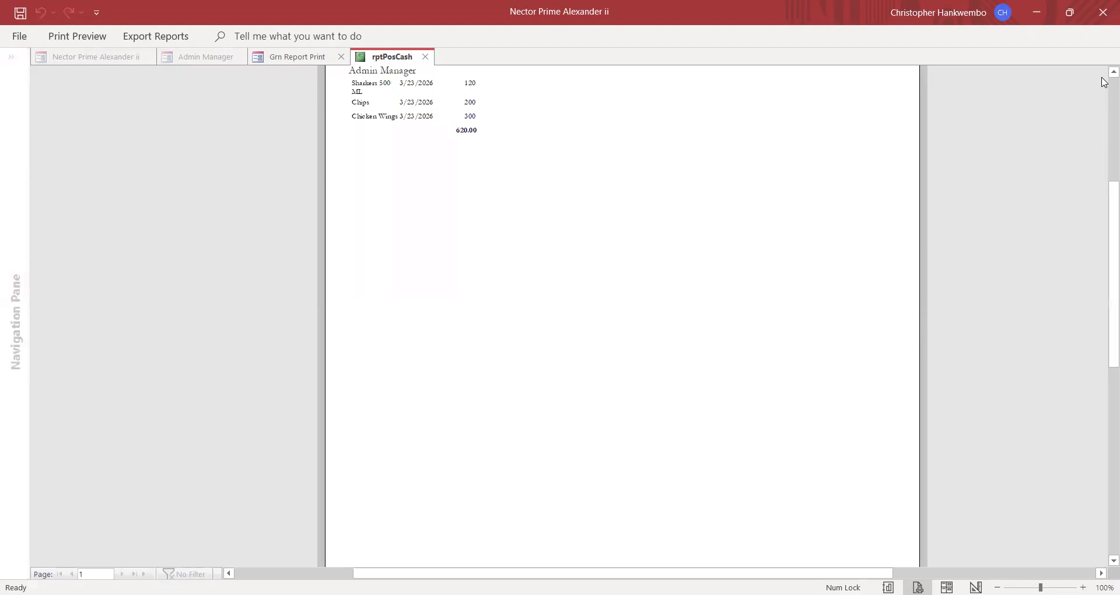
scroll(1110, 75, "up", 2)
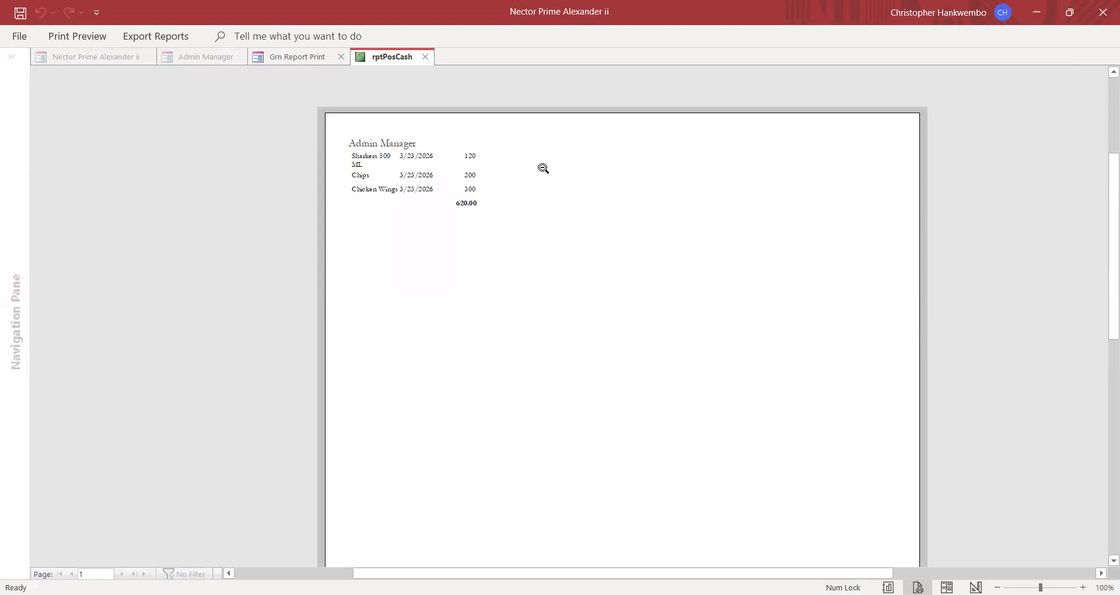
left_click(427, 57)
left_click(361, 385)
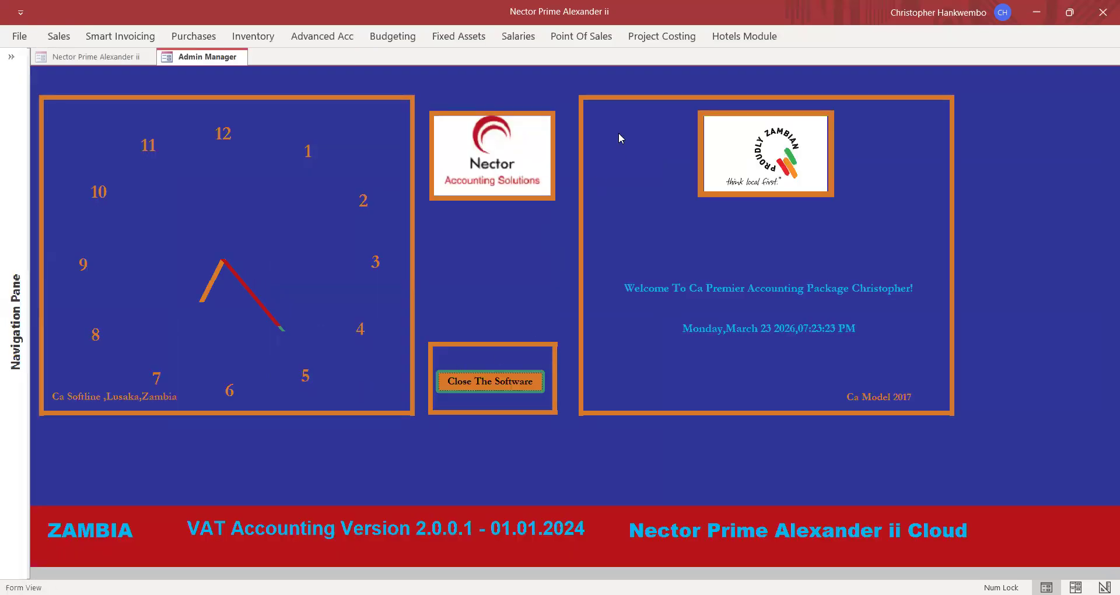
Open the point-of-sale sales report form and set its start and end dates to 3/23/2026
left_click(582, 36)
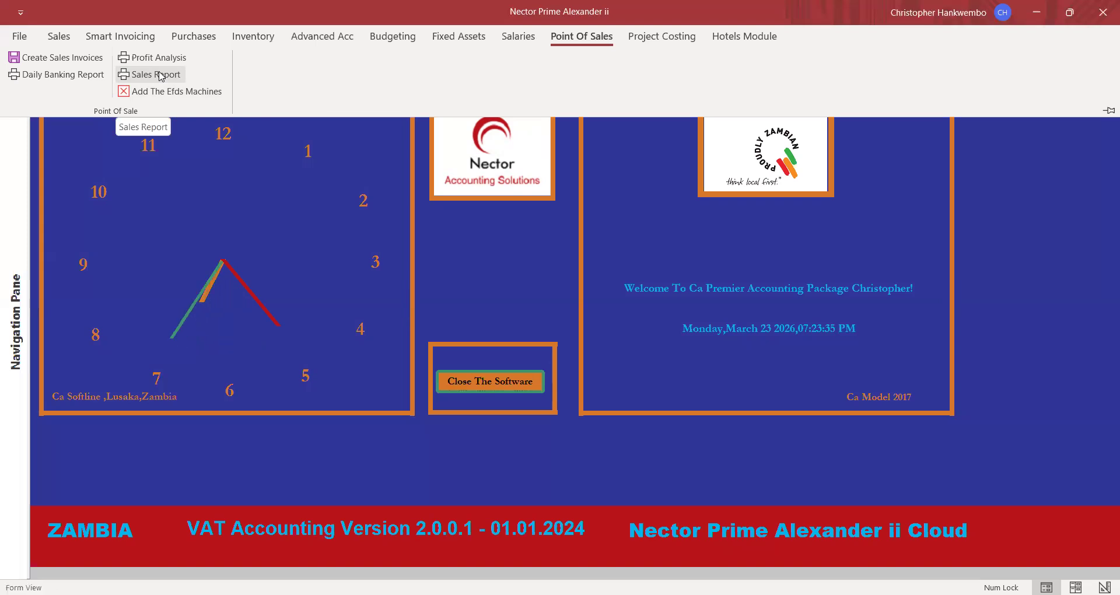
left_click(160, 76)
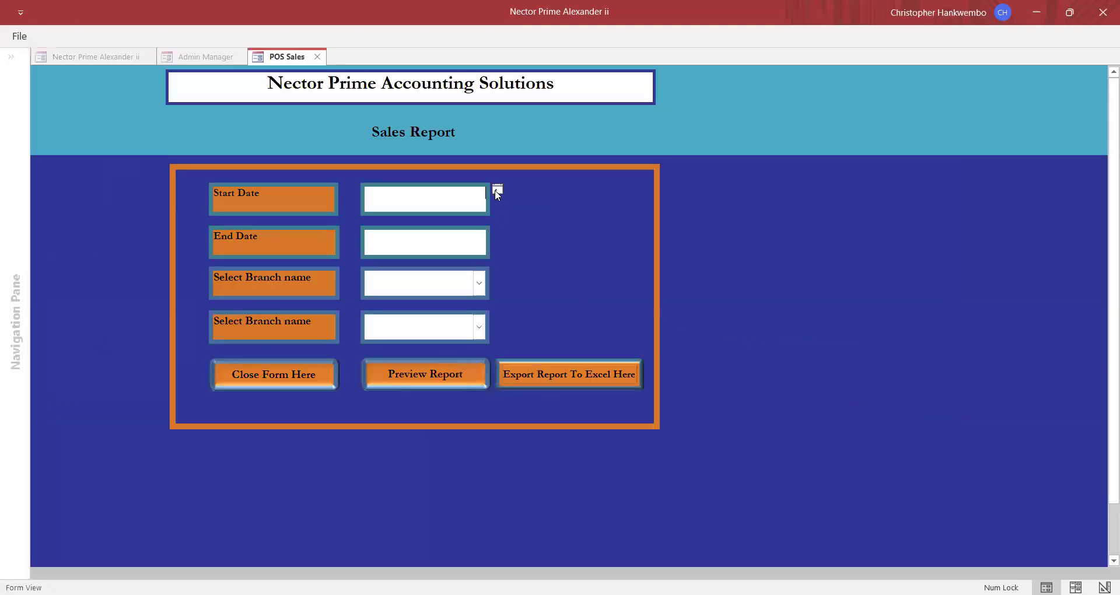
left_click(497, 191)
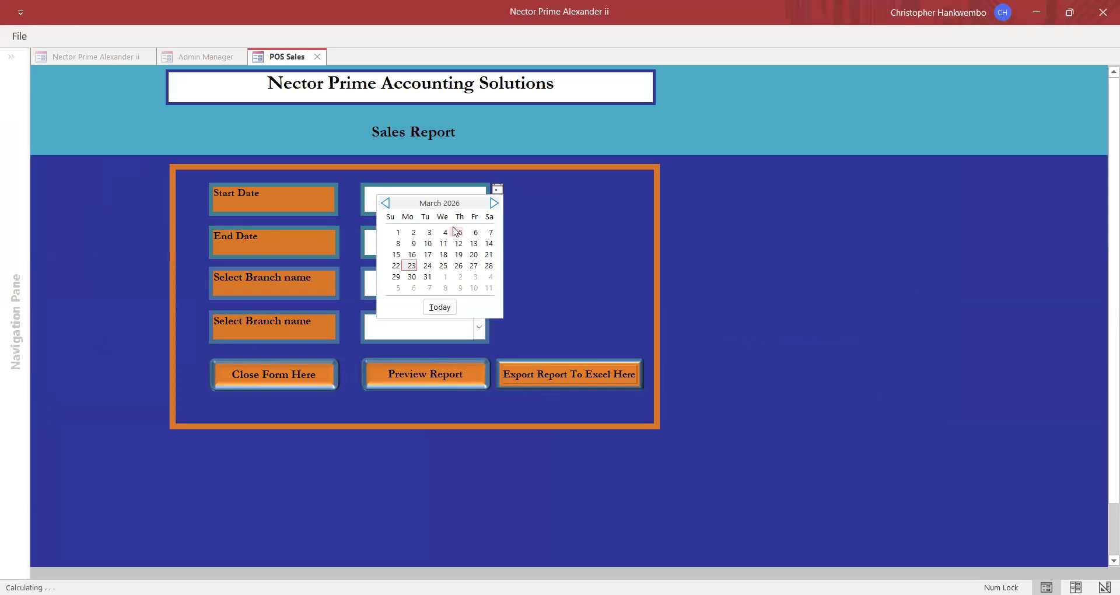
left_click(411, 266)
left_click(454, 245)
left_click(497, 234)
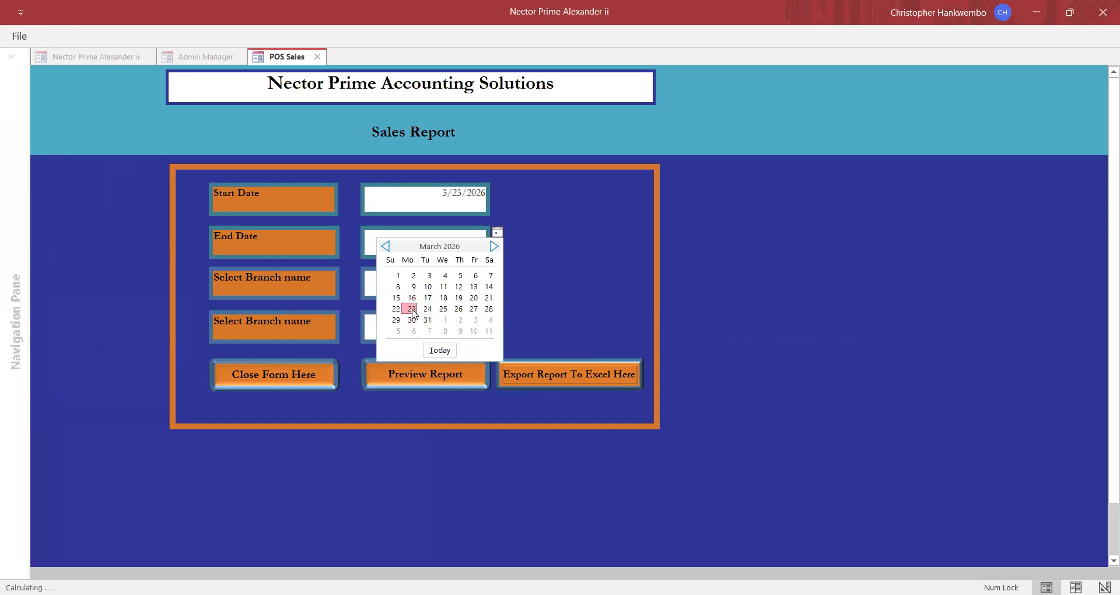
left_click(411, 308)
Choose Headquater for both branch names and preview the POS sales report
left_click(477, 283)
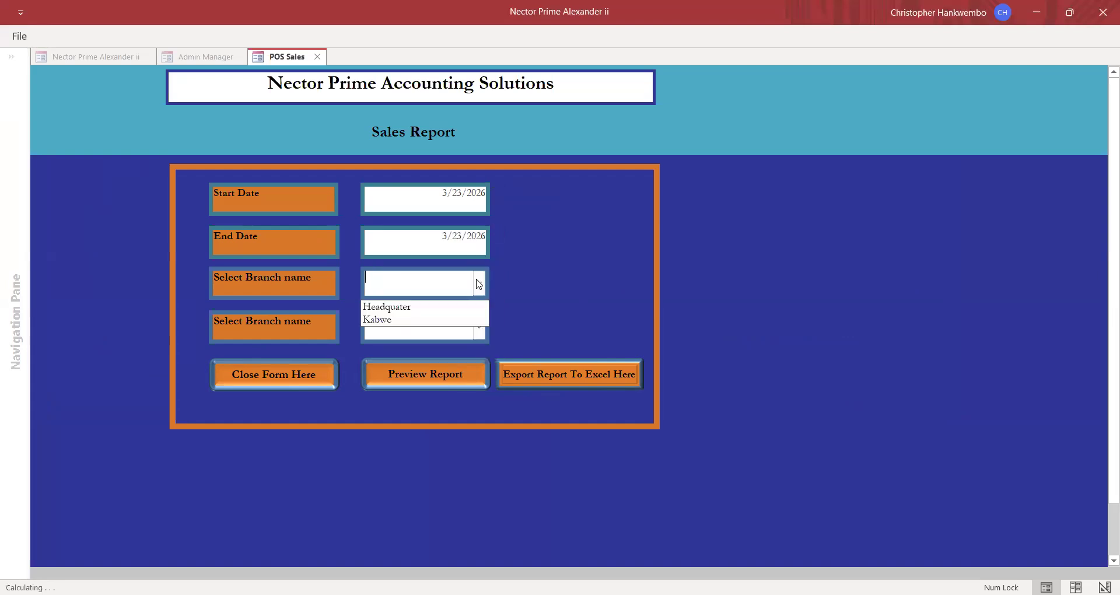
left_click(425, 308)
left_click(480, 330)
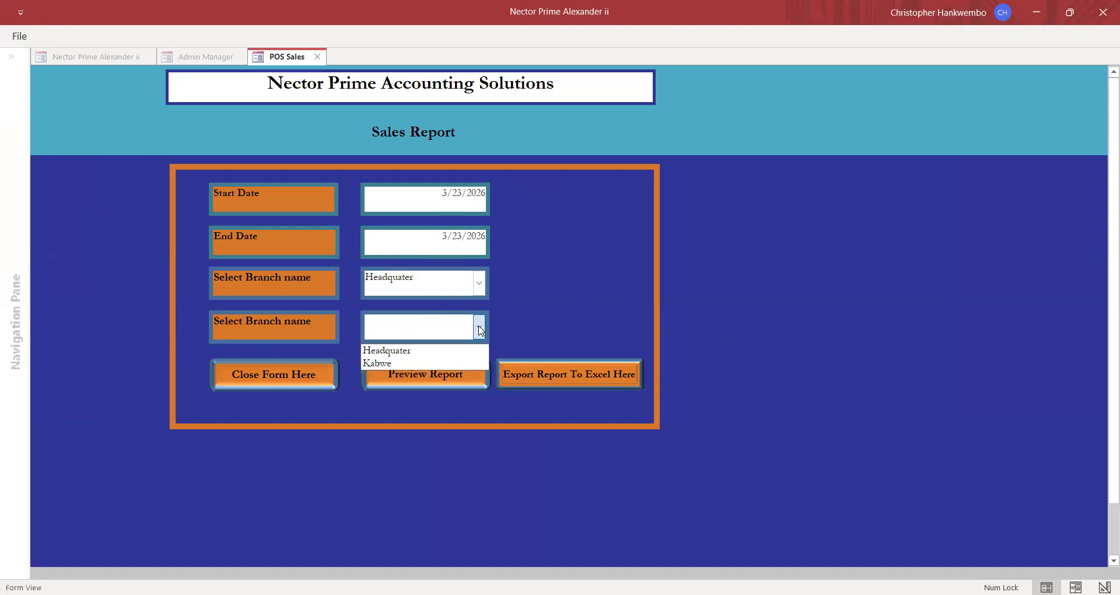
left_click(430, 351)
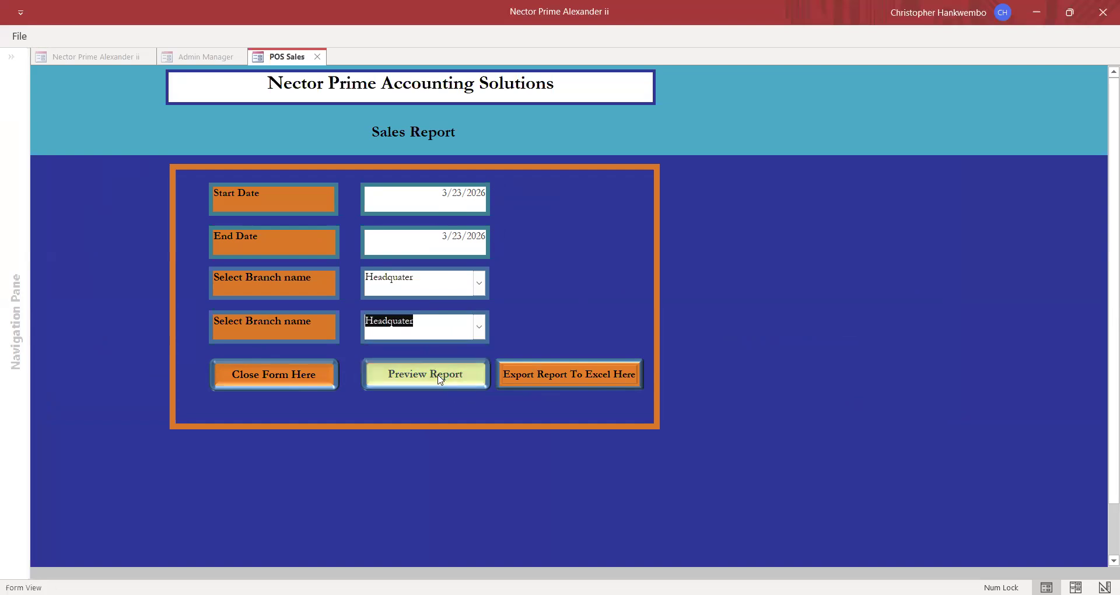
left_click(439, 376)
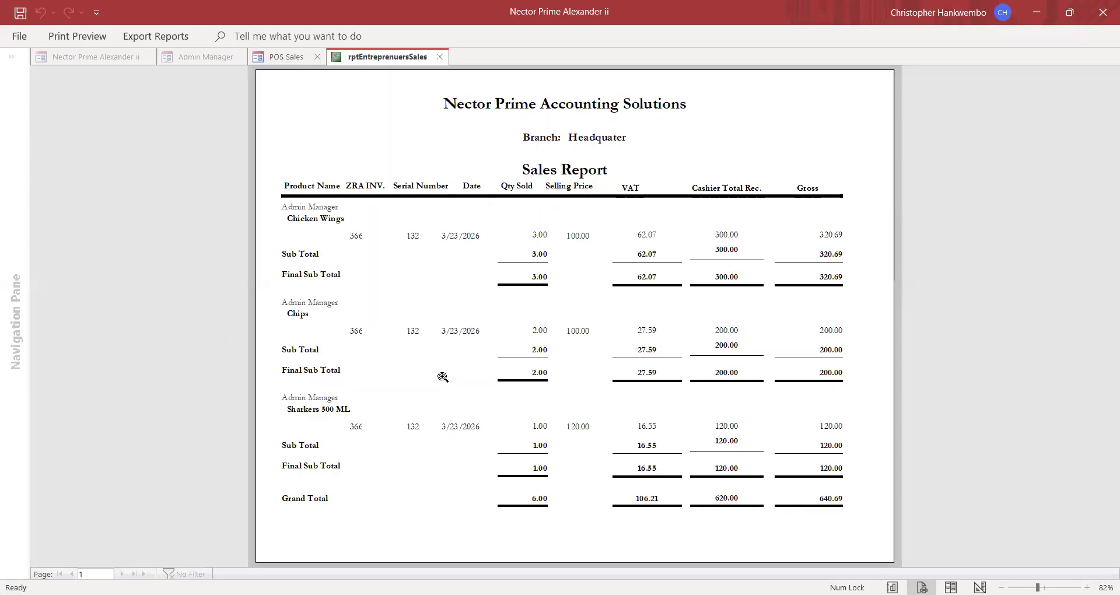
Examine the sales report's product lines and grand totals, and close the report and its form
left_click(619, 313)
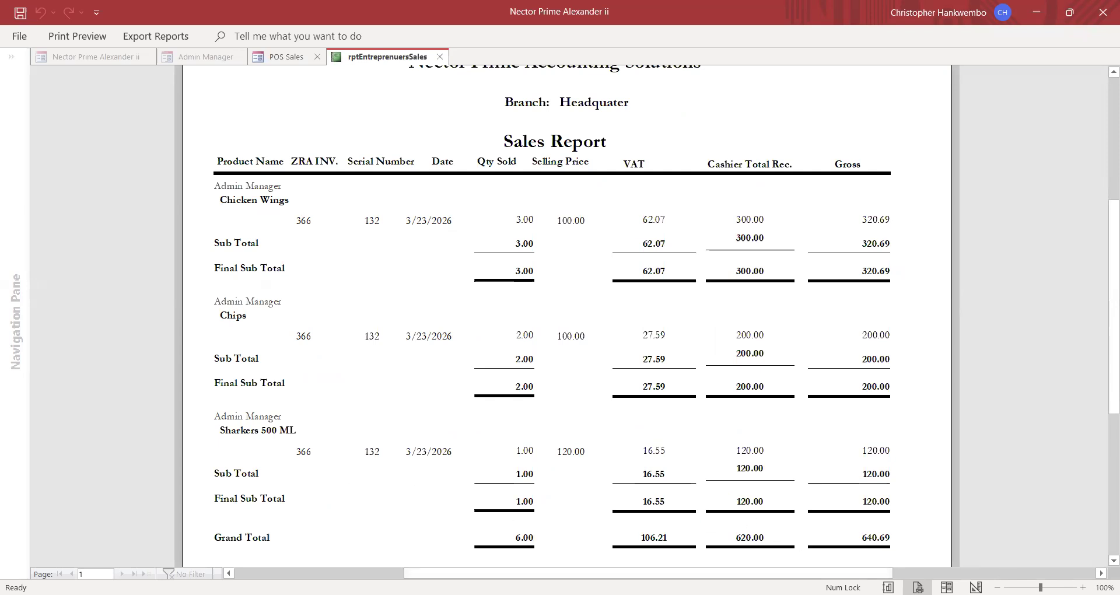
scroll(1103, 570, "down", 3)
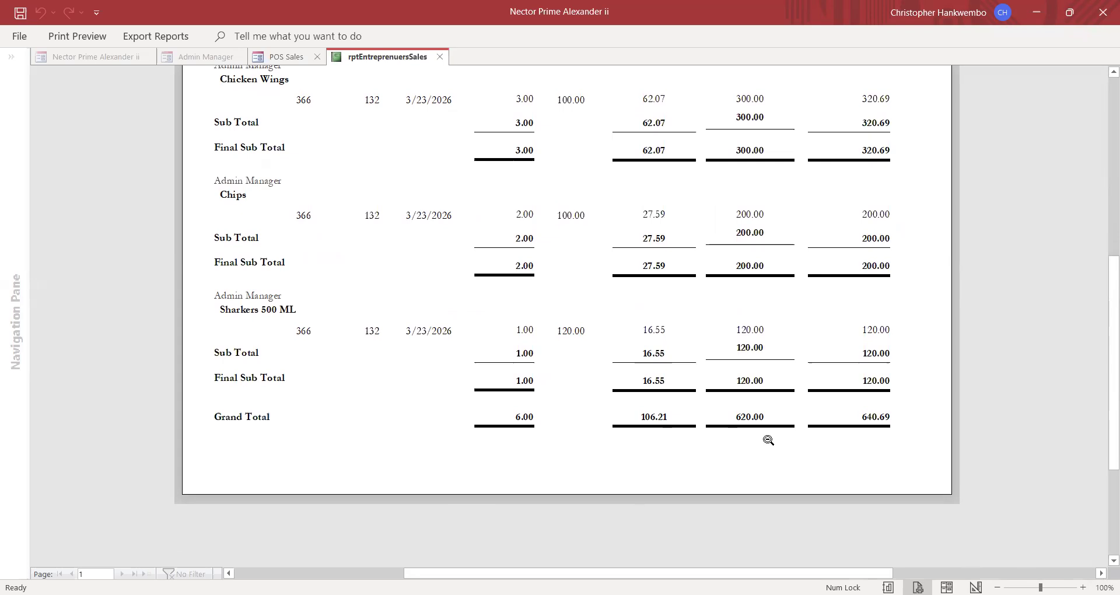
left_click(440, 57)
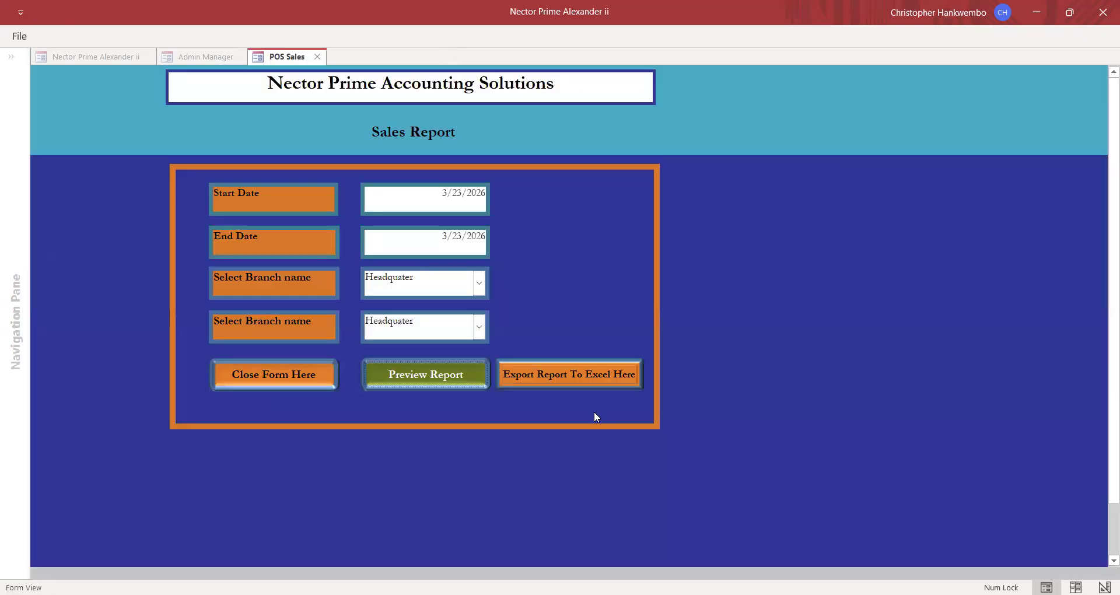
left_click(287, 377)
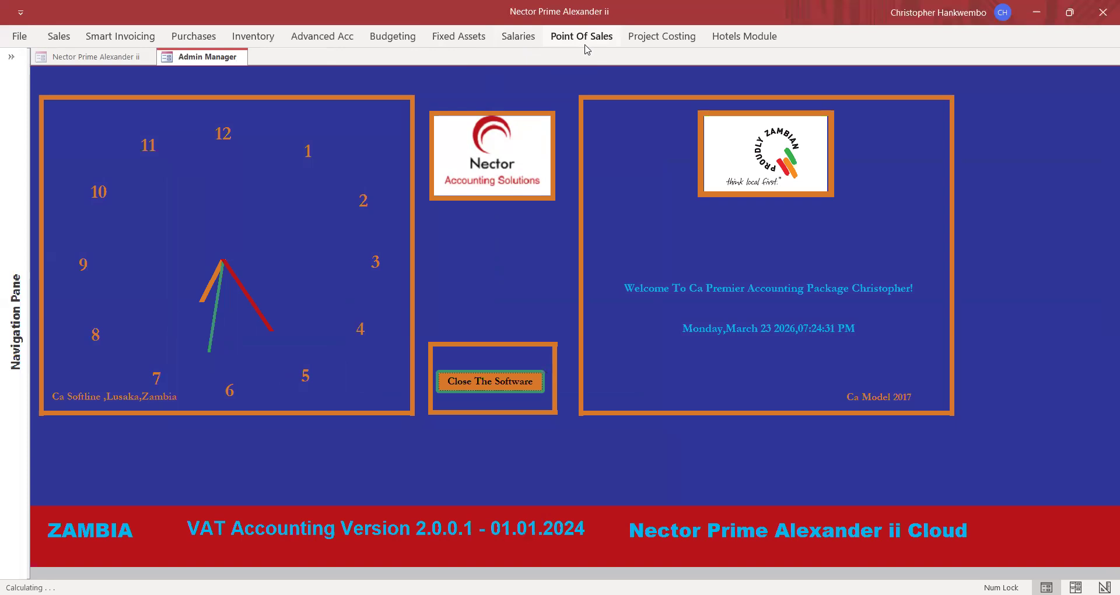
Open the monthly trial balance form, set both month-end dates to 3/23/2026, and preview the report
left_click(314, 35)
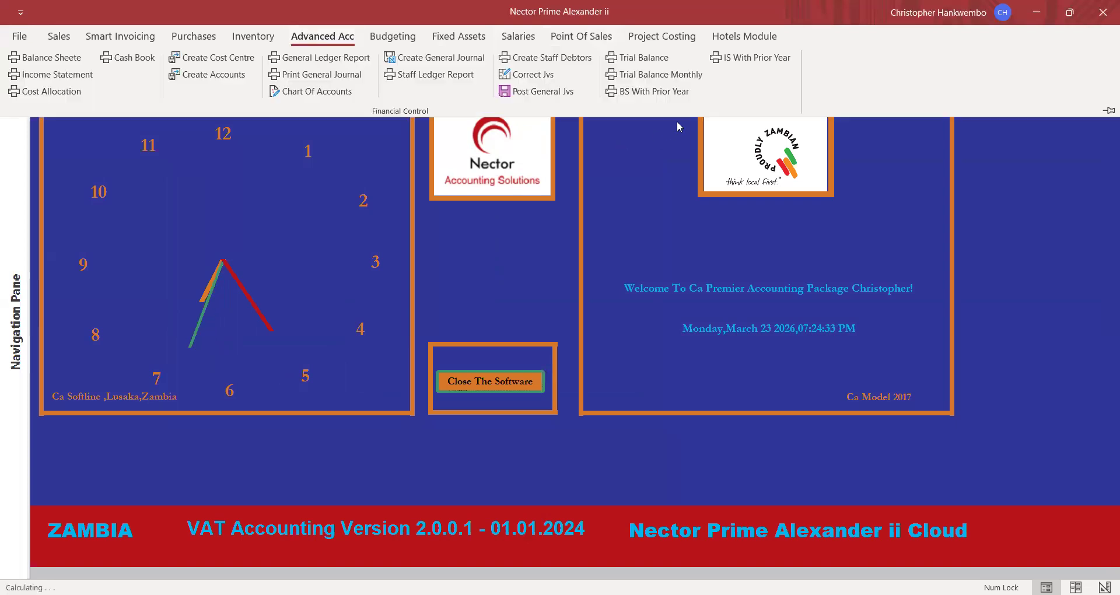
left_click(652, 77)
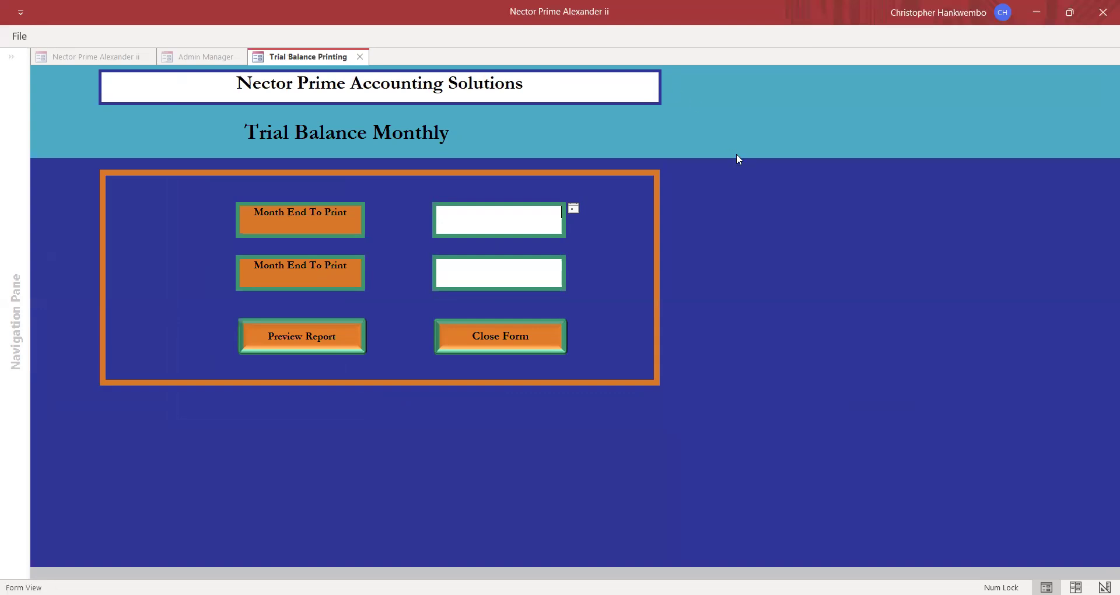
left_click(575, 209)
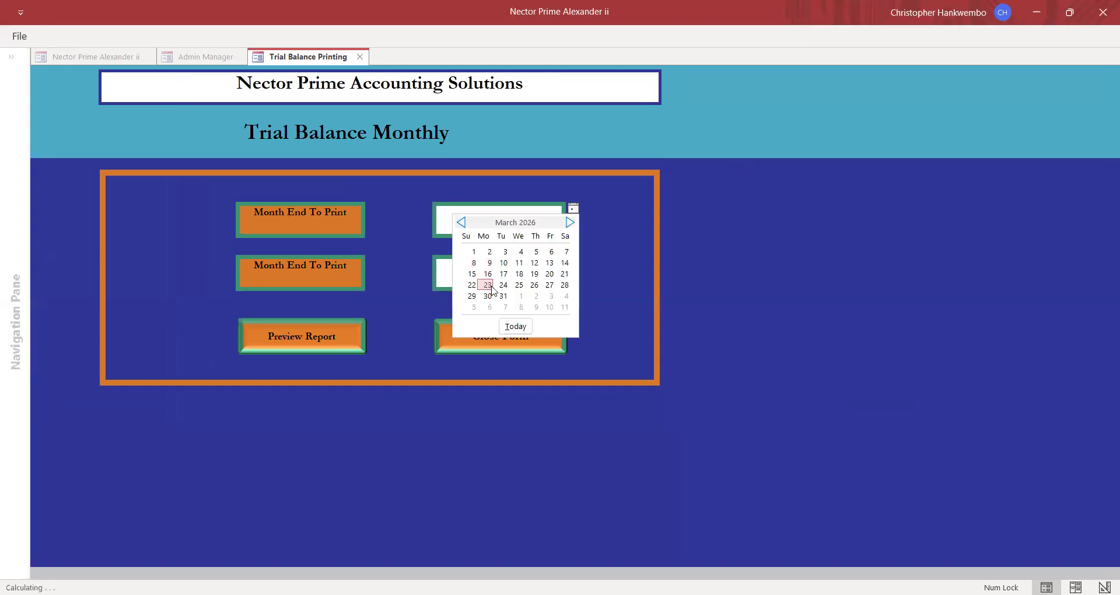
left_click(487, 285)
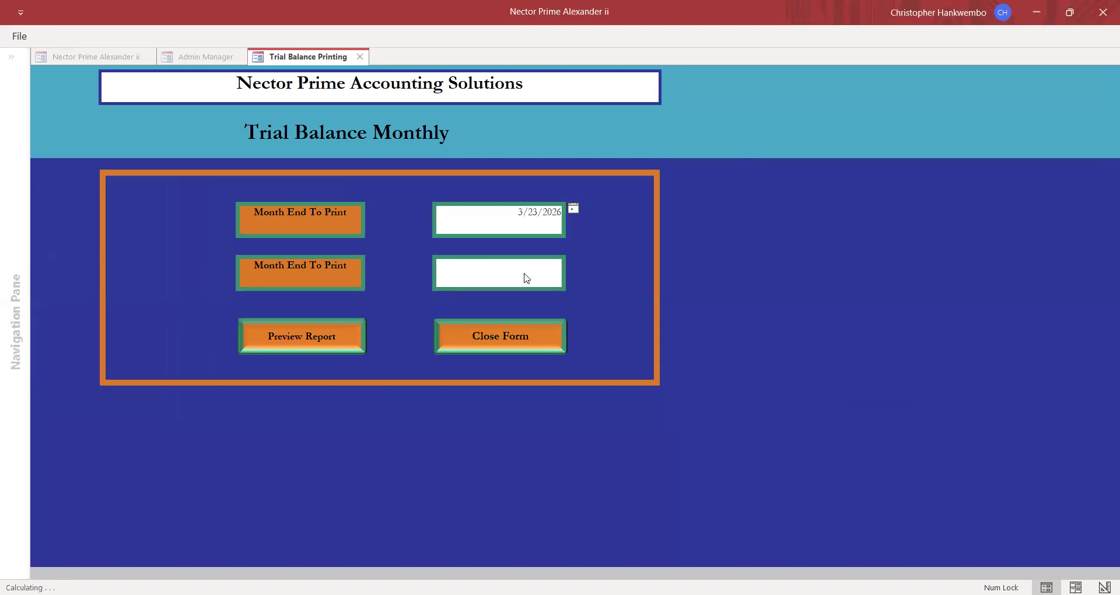
left_click(573, 261)
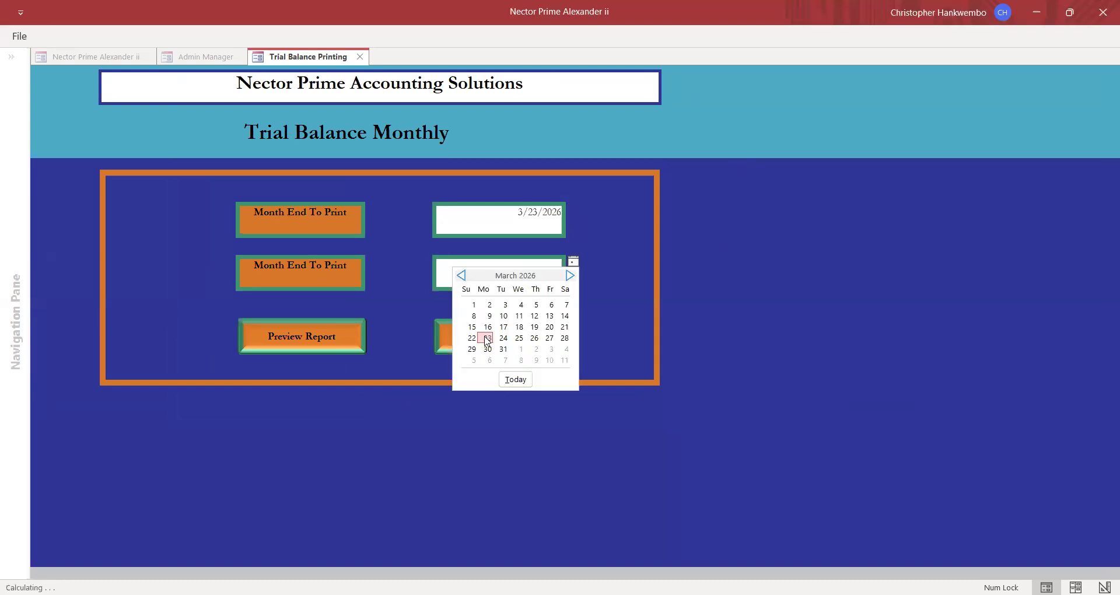
left_click(488, 338)
left_click(313, 339)
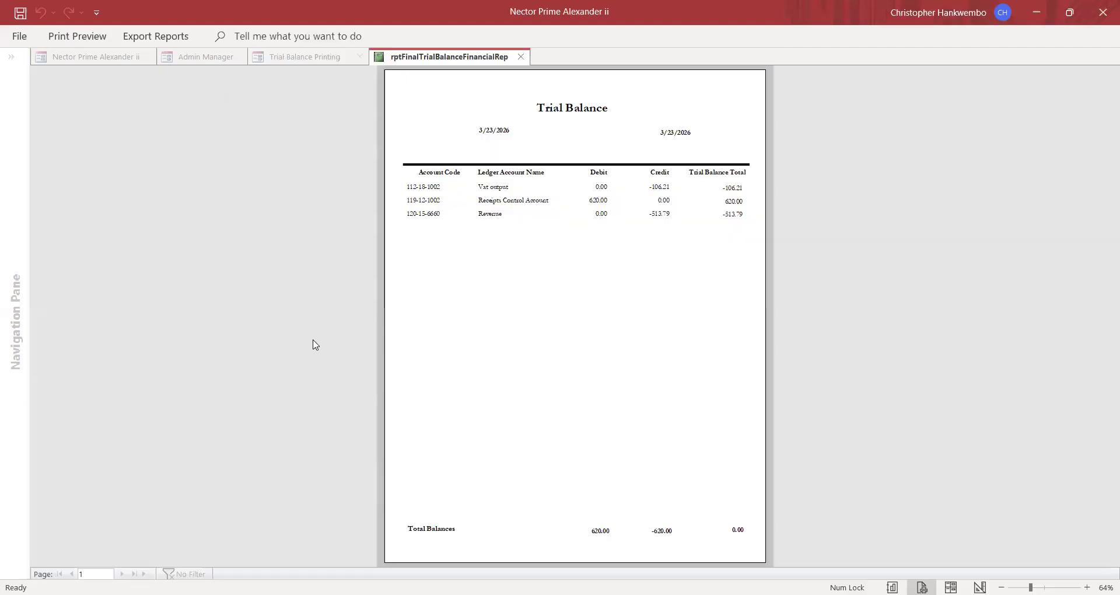
Examine the trial balance's ledger account lines and total balances, and close the report and its form
left_click(675, 206)
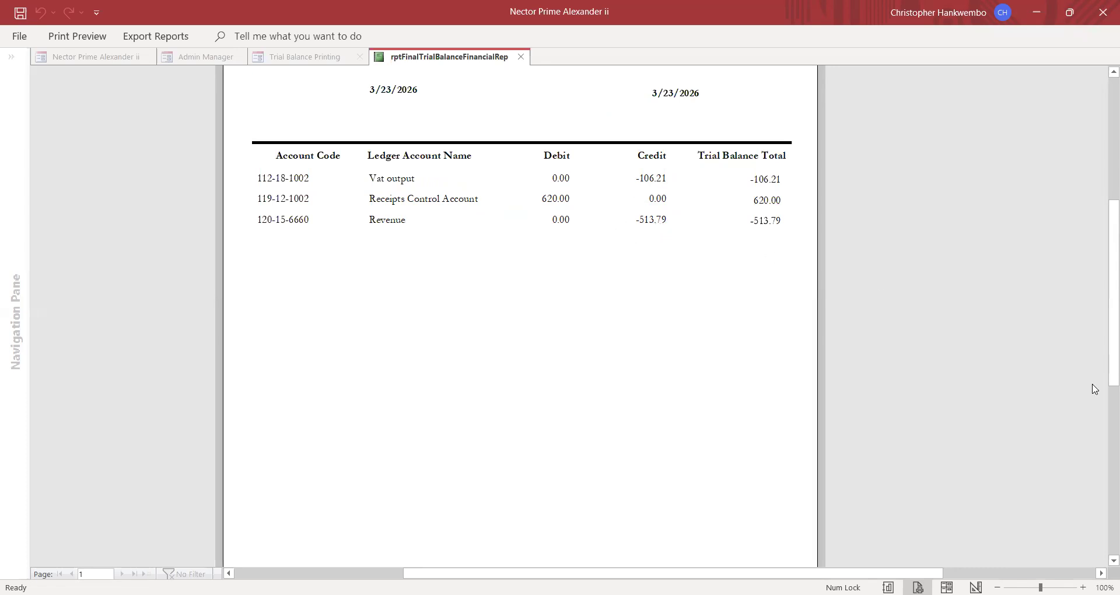
scroll(1104, 565, "down", 5)
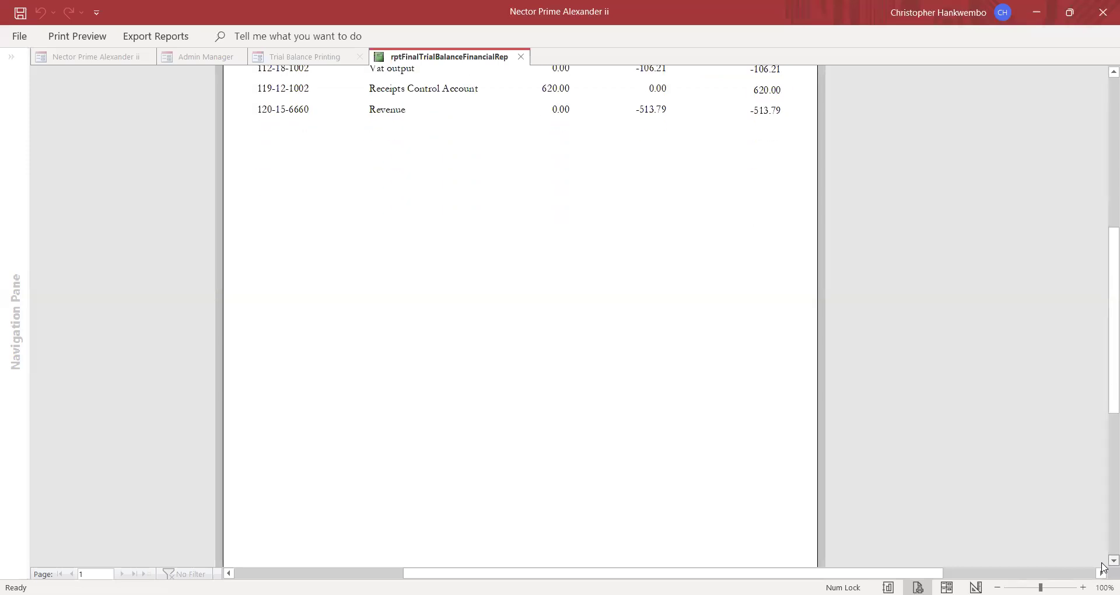
scroll(1103, 567, "down", 2)
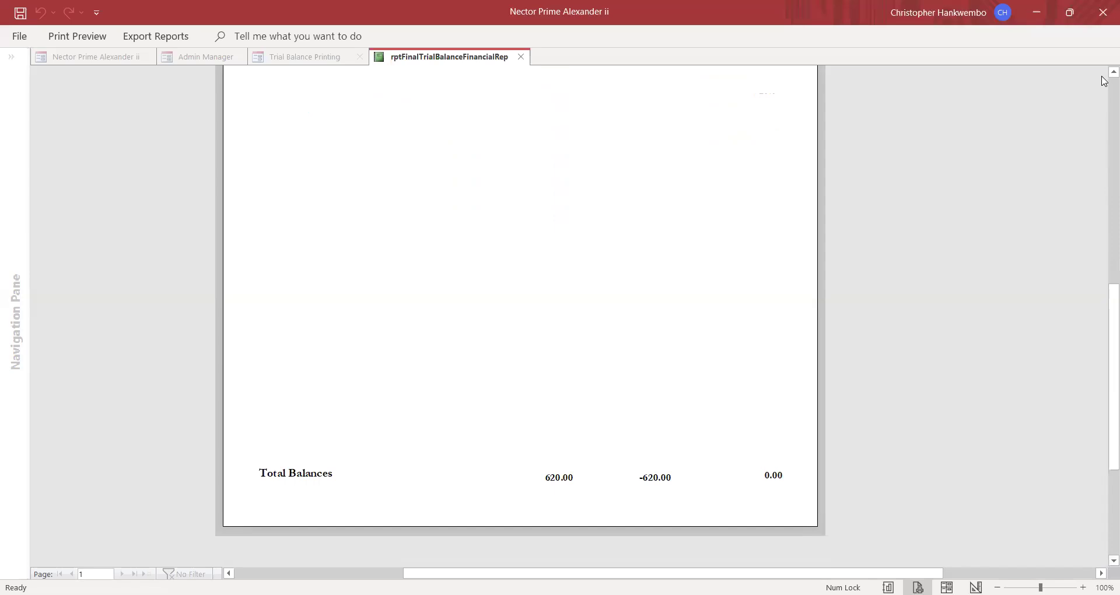
scroll(1105, 79, "up", 5)
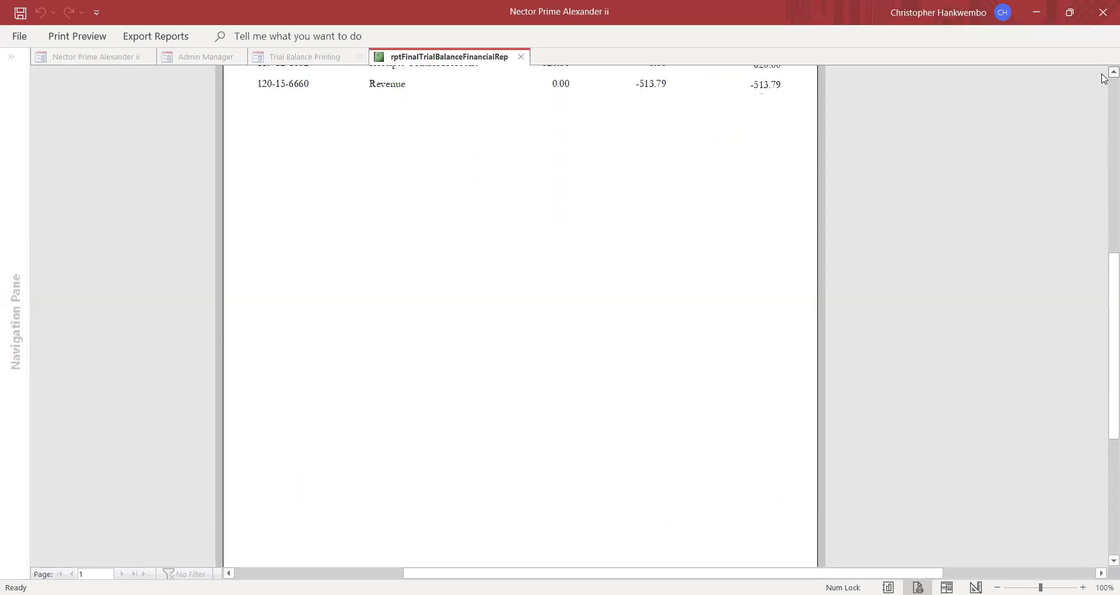
scroll(1103, 78, "up", 2)
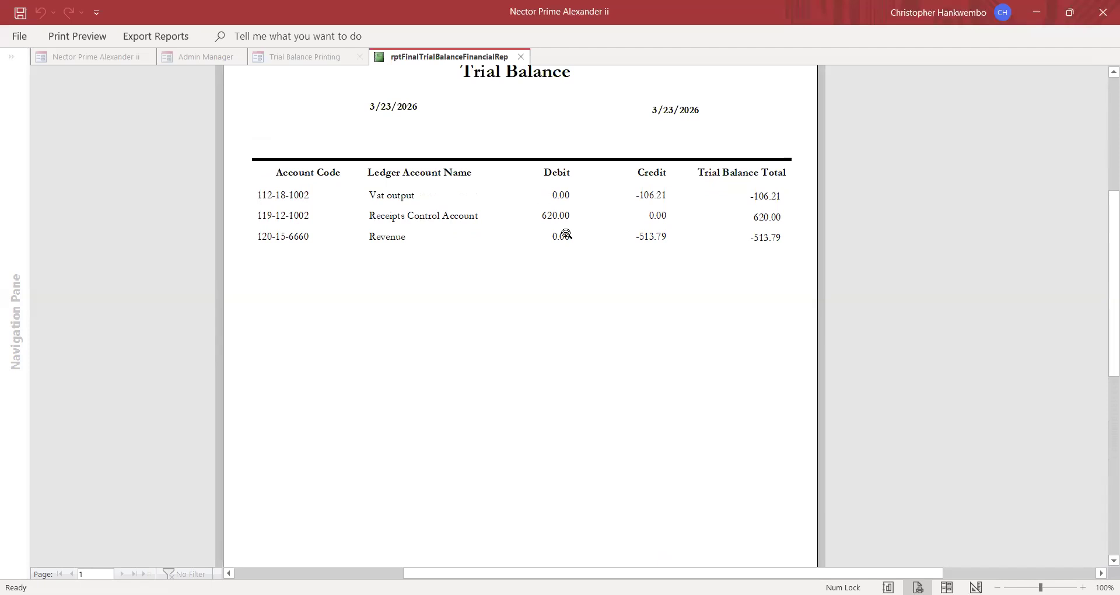
left_click(522, 57)
left_click(482, 342)
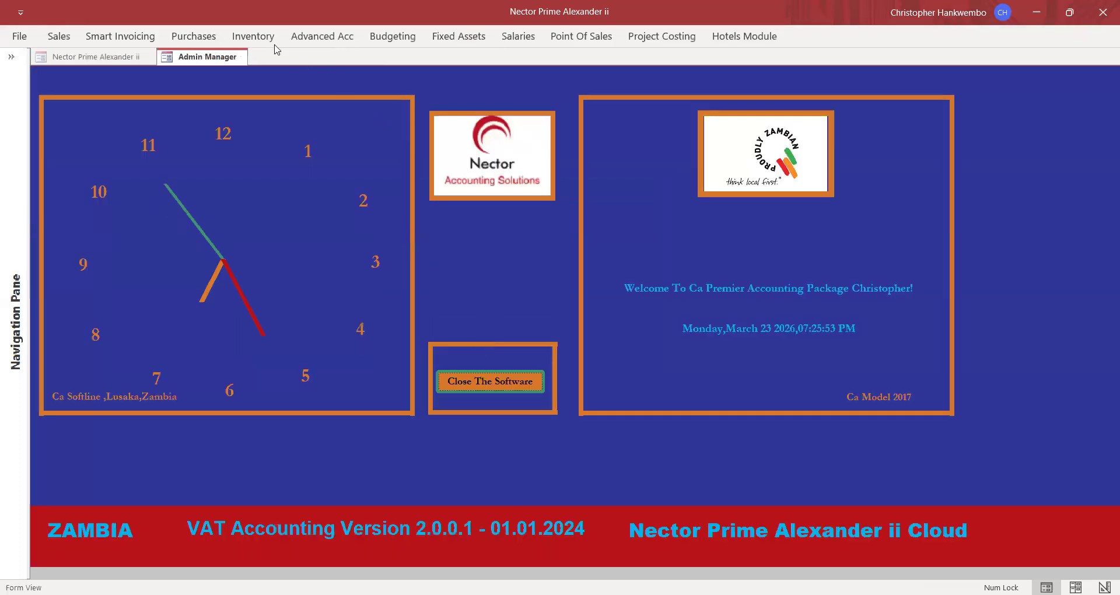
Open a new general journal and set its creation date to 3/23/2026 and its reference to Receipts
left_click(322, 36)
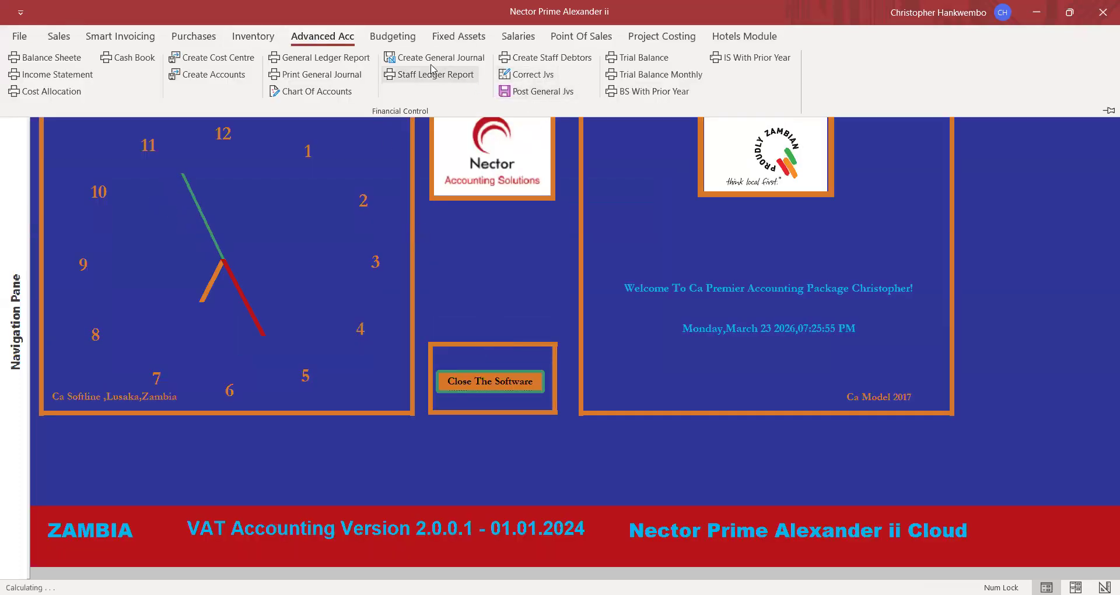
left_click(431, 58)
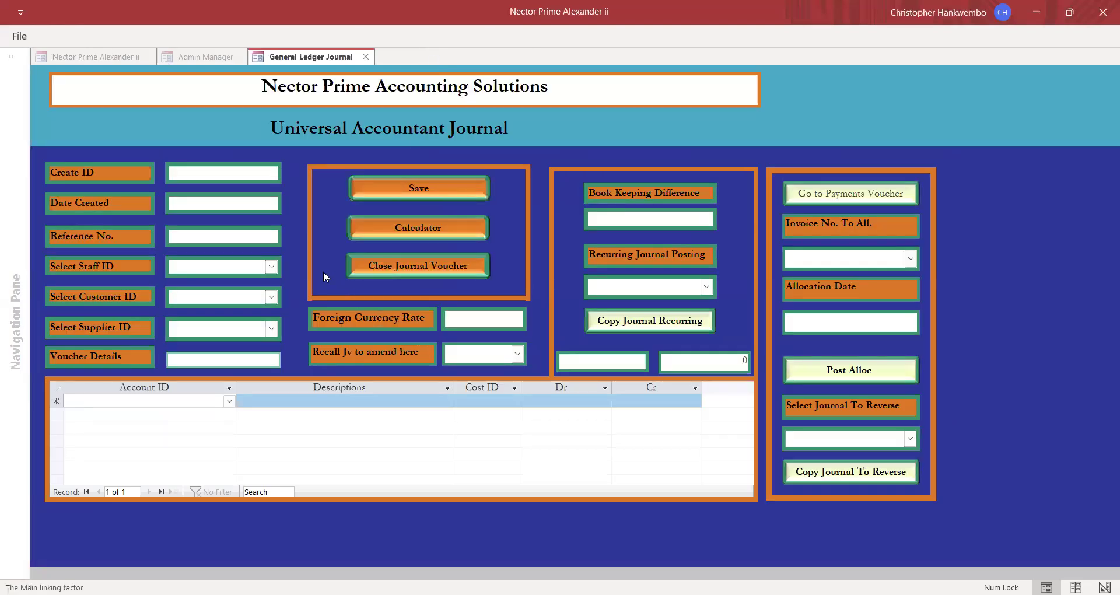
left_click(249, 204)
left_click(288, 198)
left_click(203, 278)
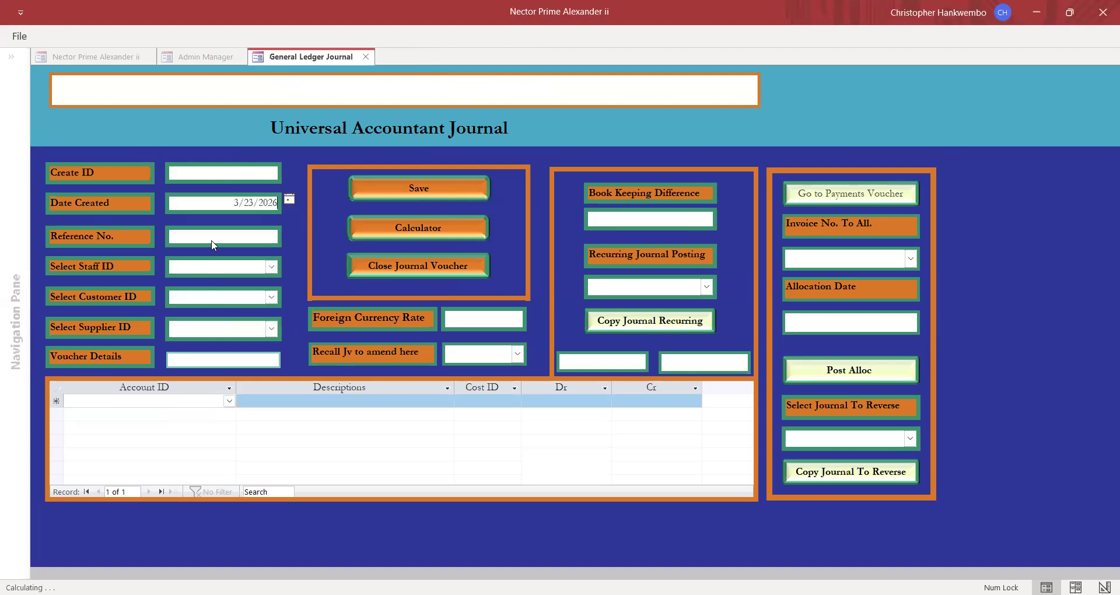
left_click(195, 239)
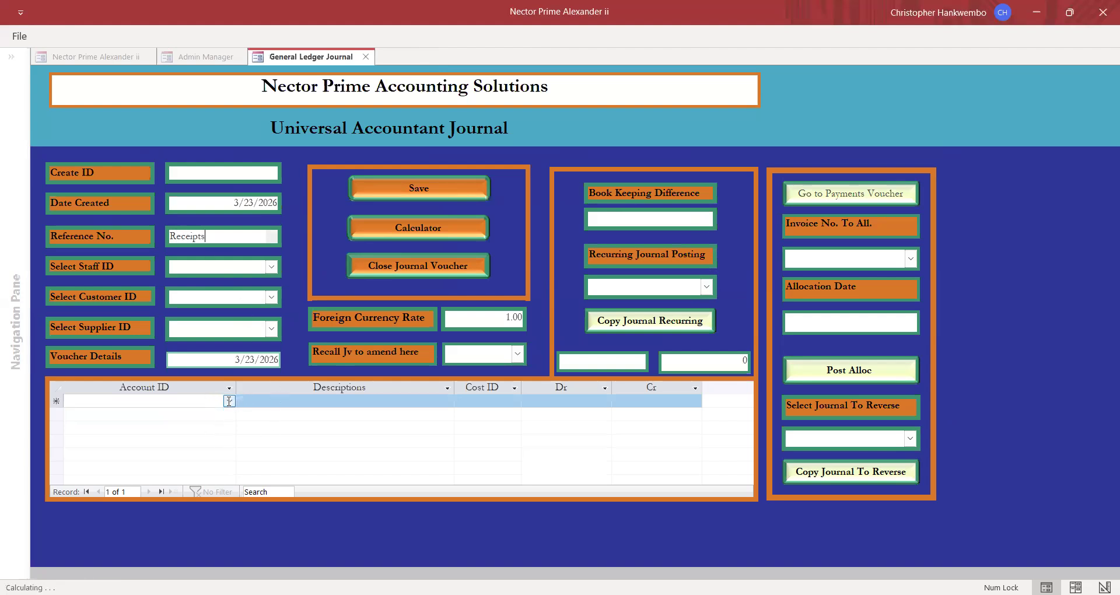
Start the first journal line with account ZANACO ZMW and description "Cash deposit from POS reference number 4567896", and copy the description
left_click(228, 401)
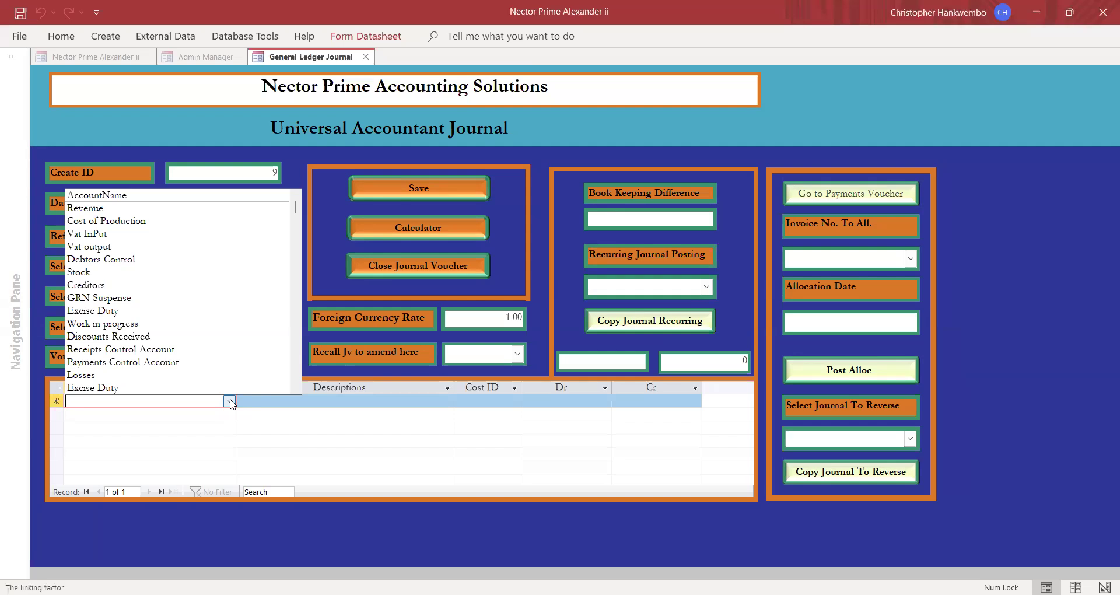
type("zanACO USD")
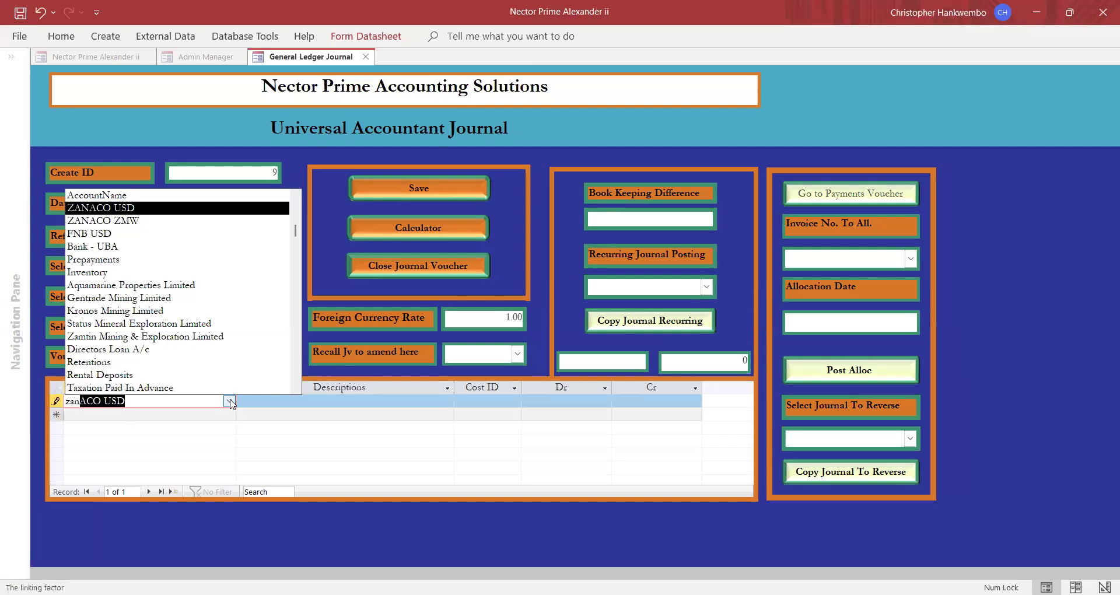
left_click(129, 222)
key("Tab")
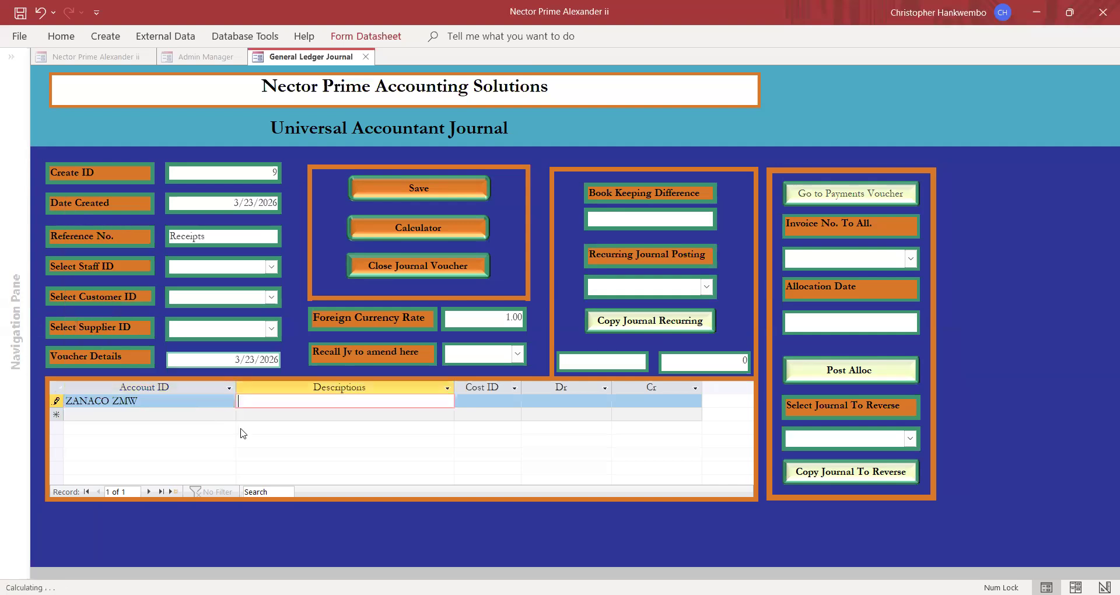
type("Cash")
type("deposit from POS reference number")
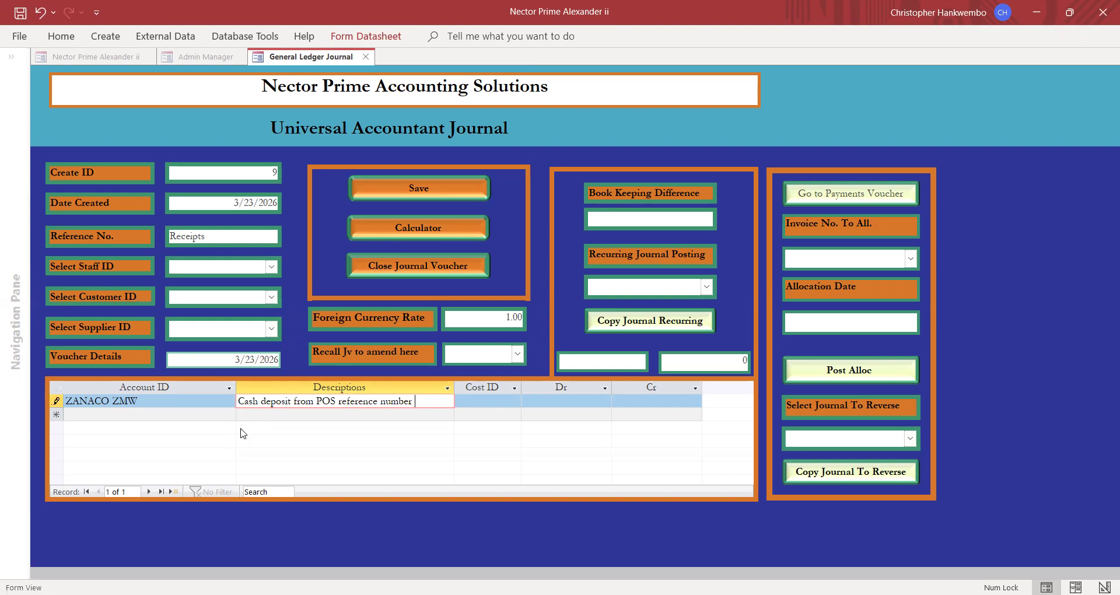
type("4567896")
left_click_drag(449, 401, 234, 407)
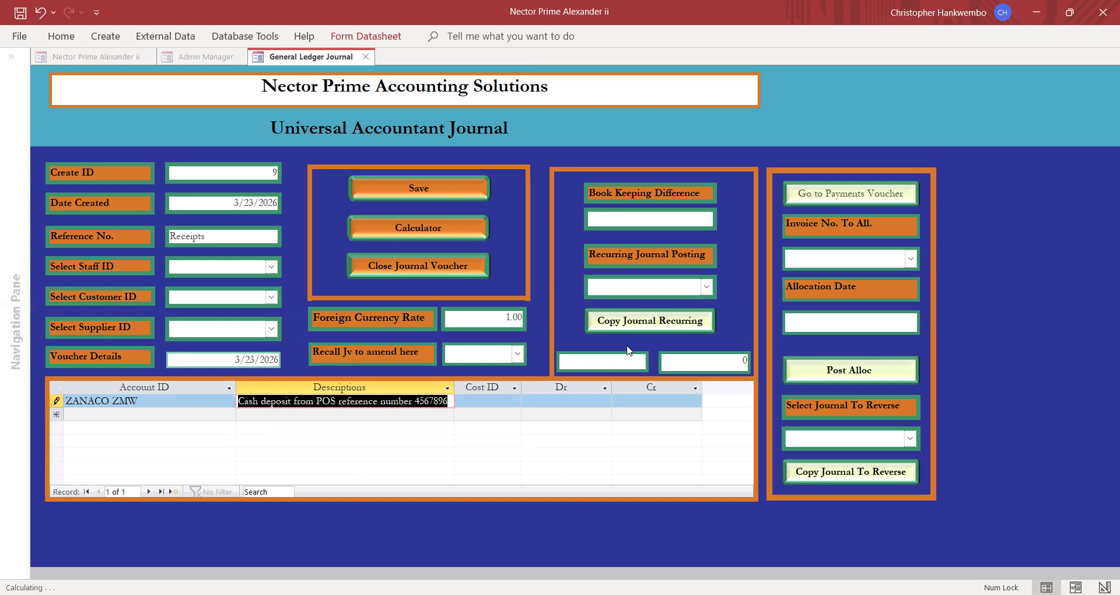
Debit the ZANACO ZMW journal line with 600 and leave its credit at 0
left_click(565, 402)
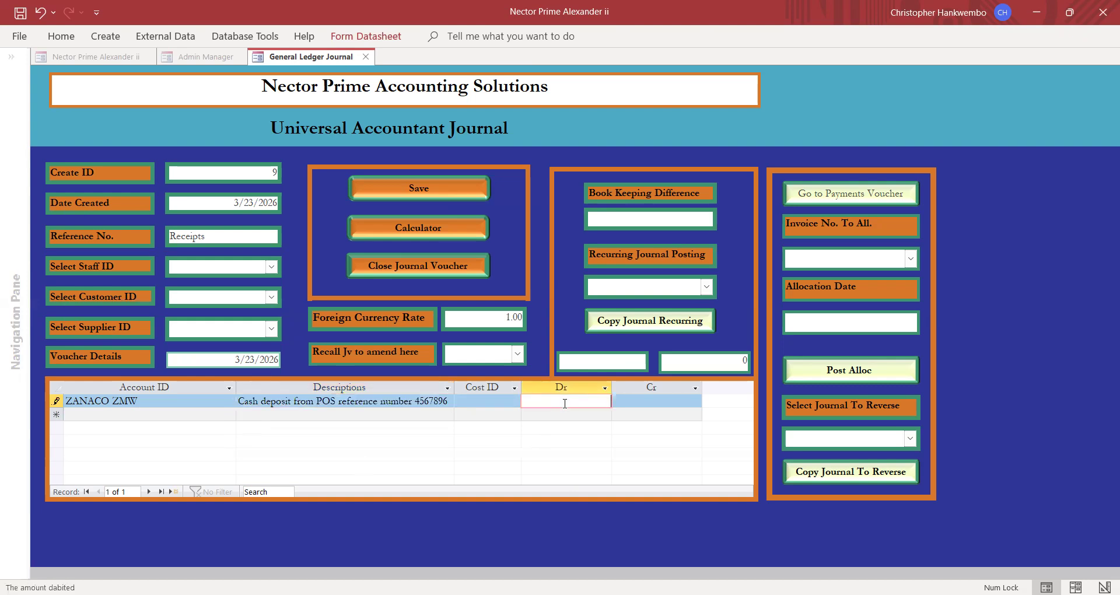
type("600")
key("Tab")
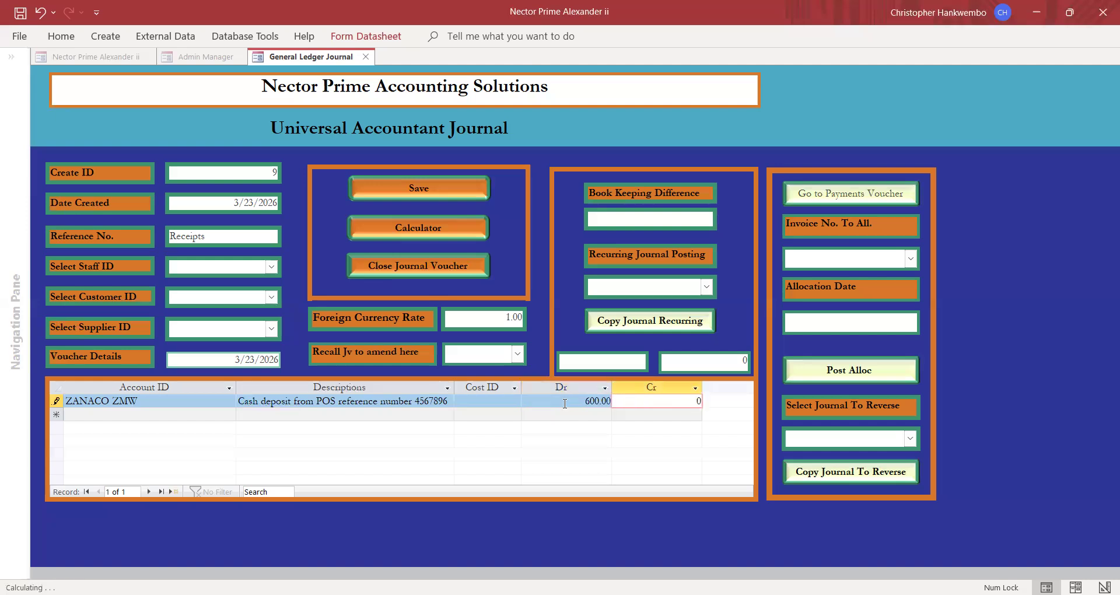
key("Tab")
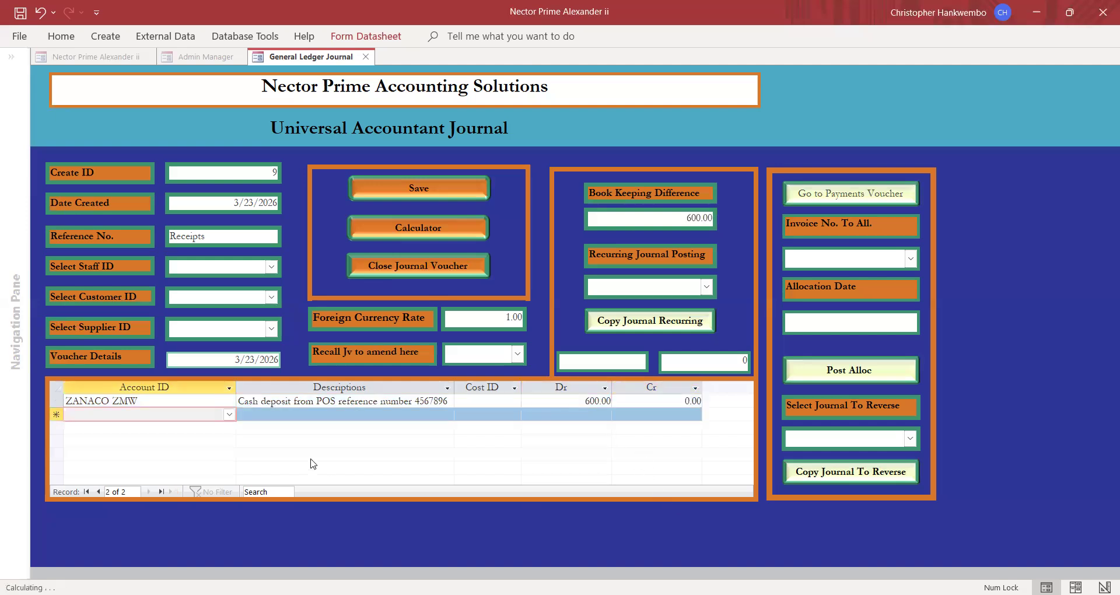
Add a Travel Expenses & Logistics line with the same cash deposit description, a debit of 20 and a credit of 0
left_click(230, 415)
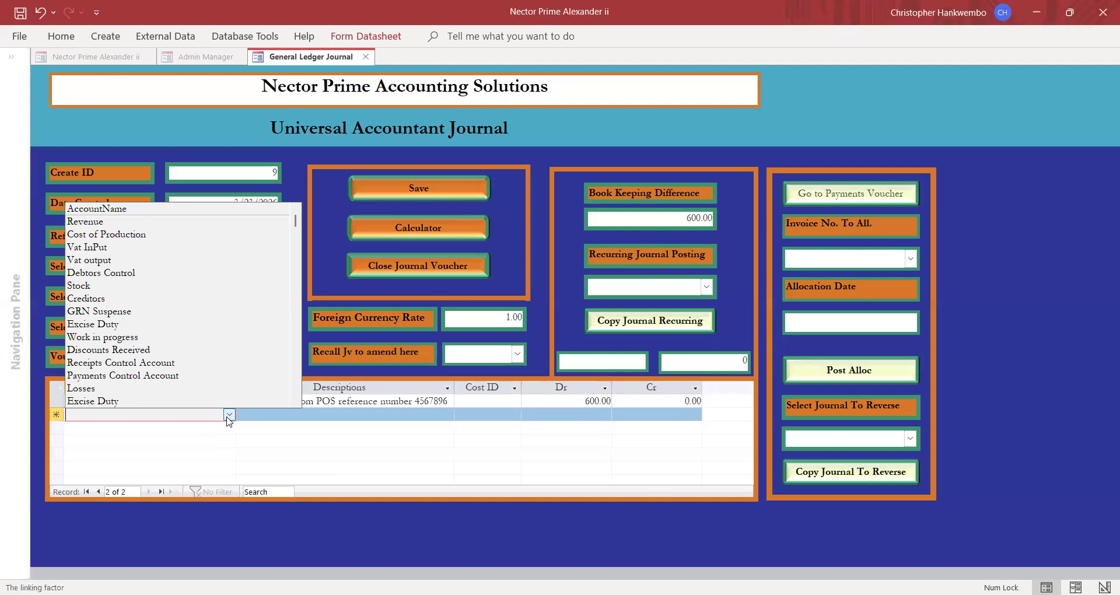
type("travel Expenses & Logistics")
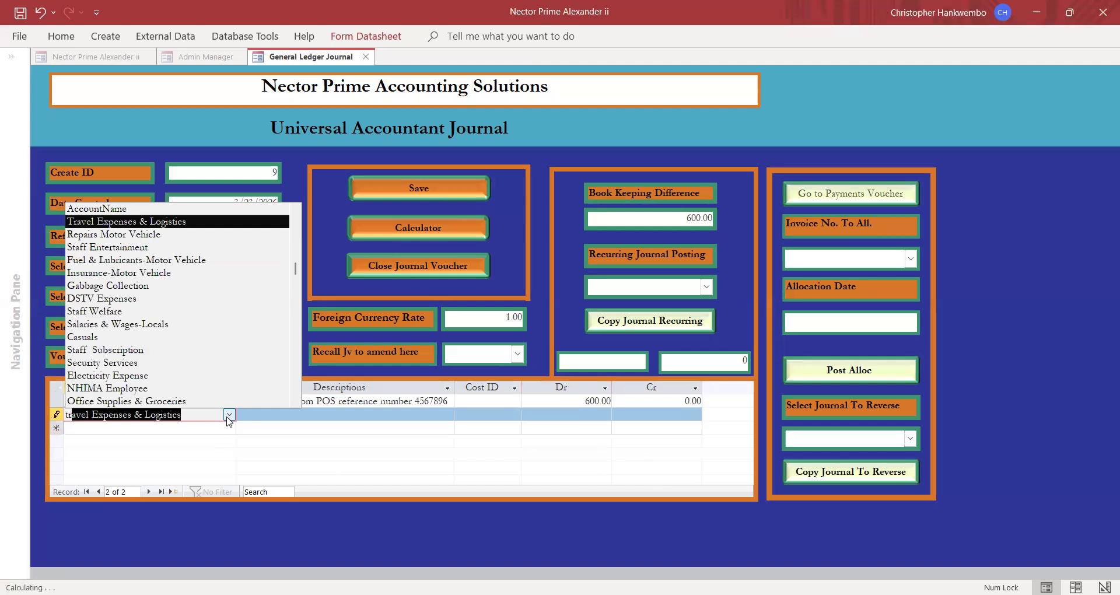
key("Return")
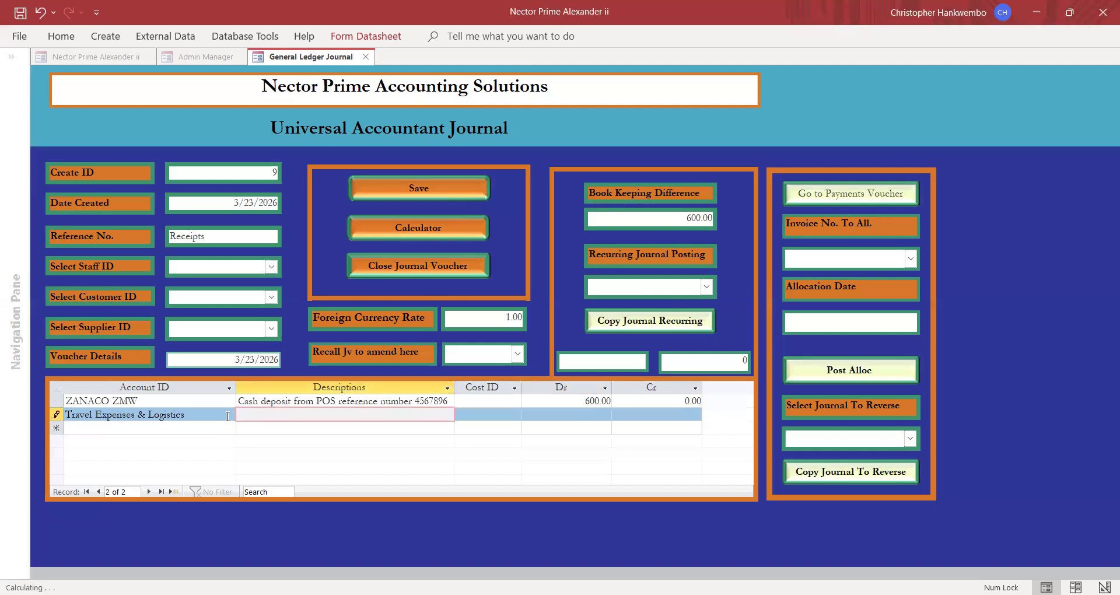
key("ctrl+apostrophe")
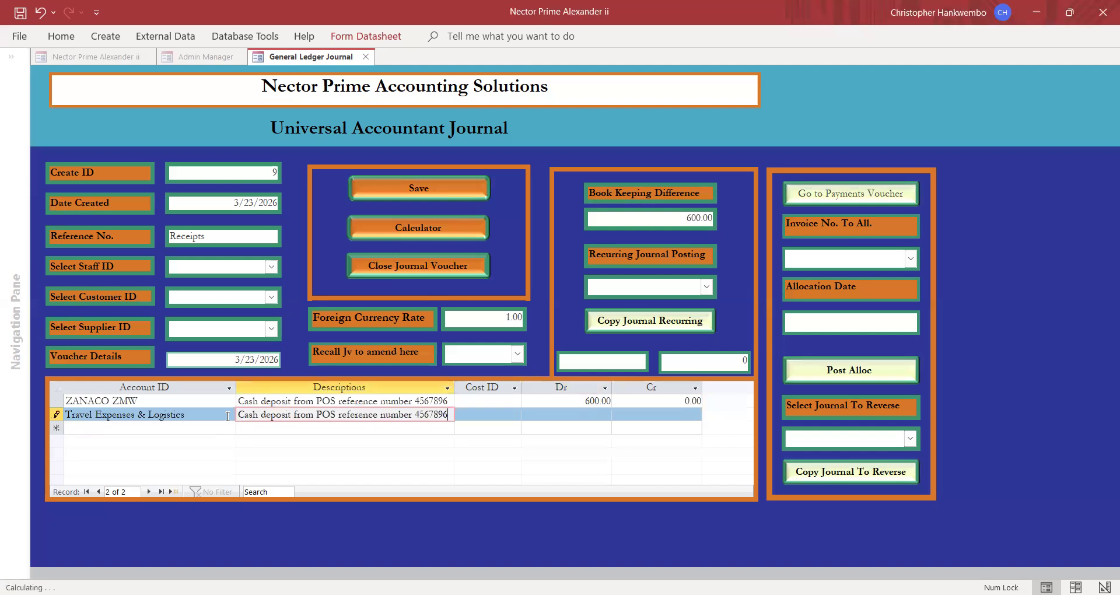
key("Tab")
key("Tab")
type("20")
key("Tab")
type("0")
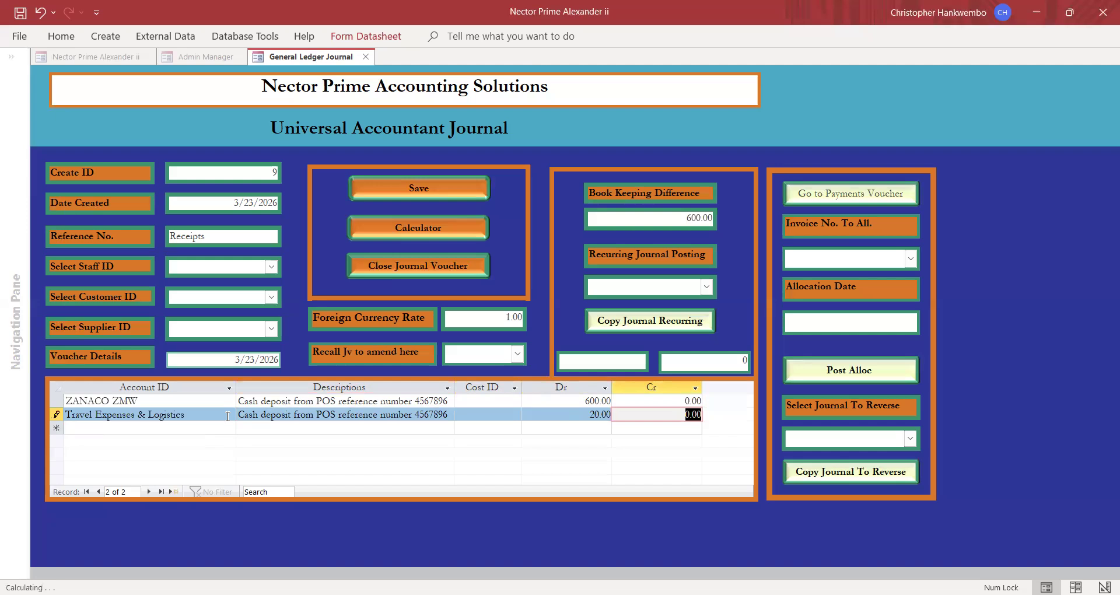
key("Tab")
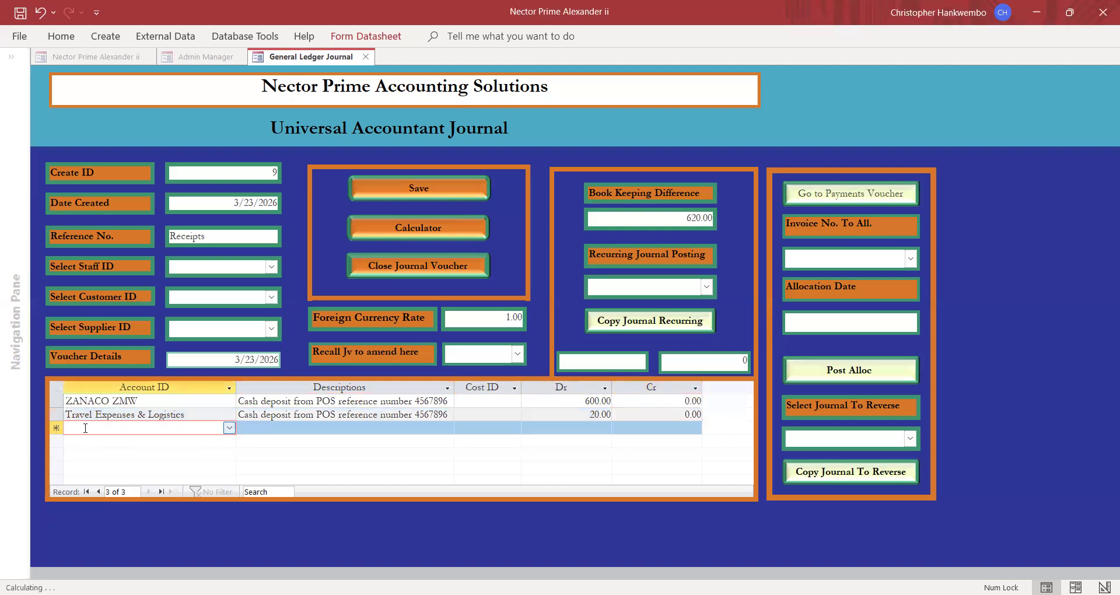
Add a Receipts Control Account line with the same cash deposit description, a debit of 0 and a credit of 620
type("receipts Control Account")
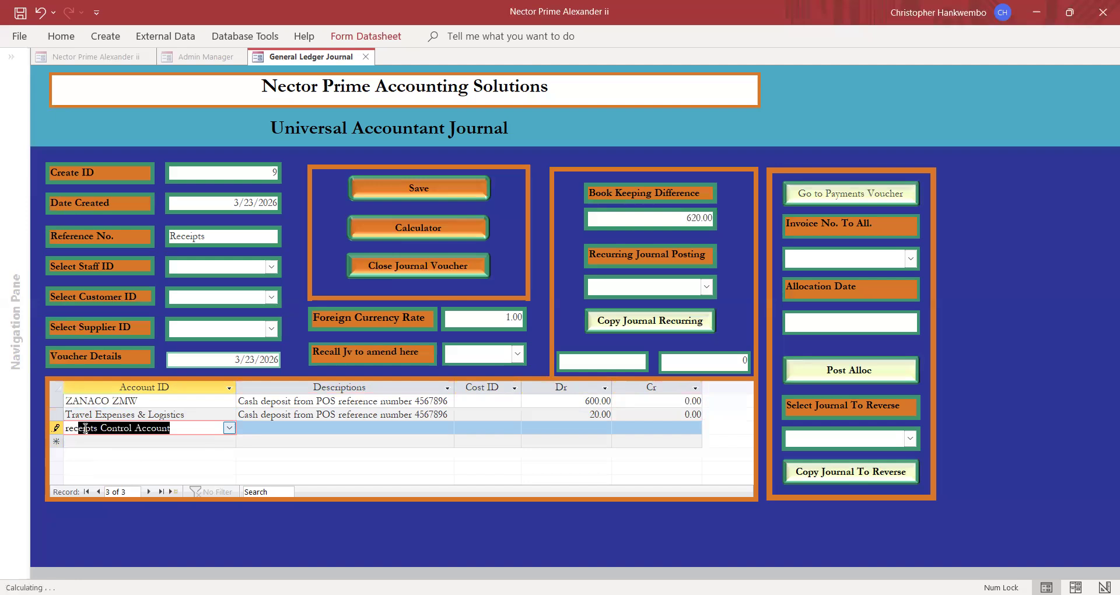
key("Tab")
key("ctrl+apostrophe")
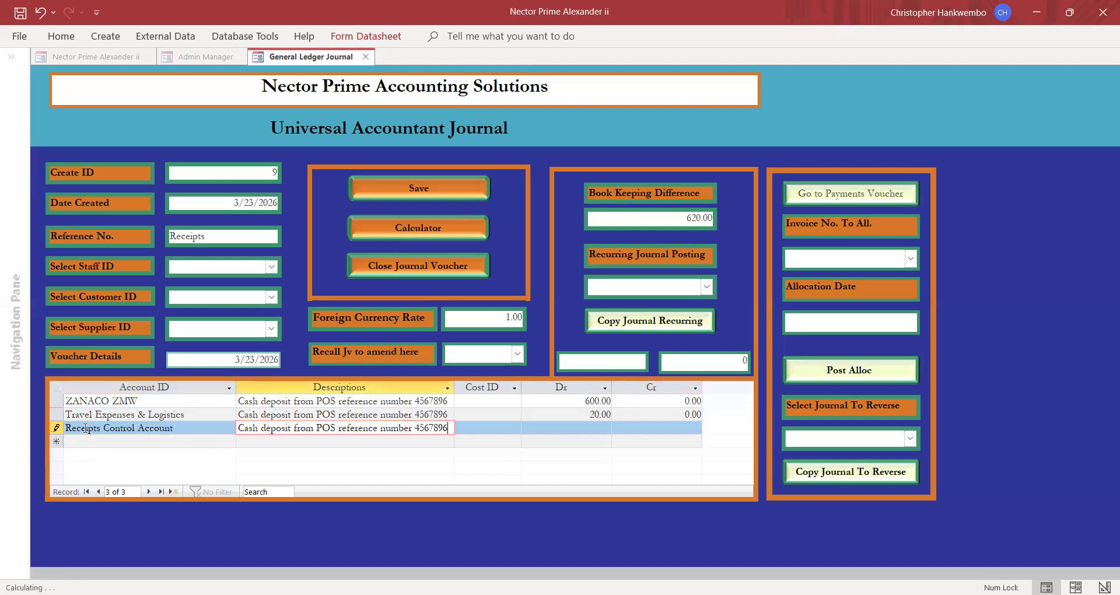
key("Tab")
key("Tab")
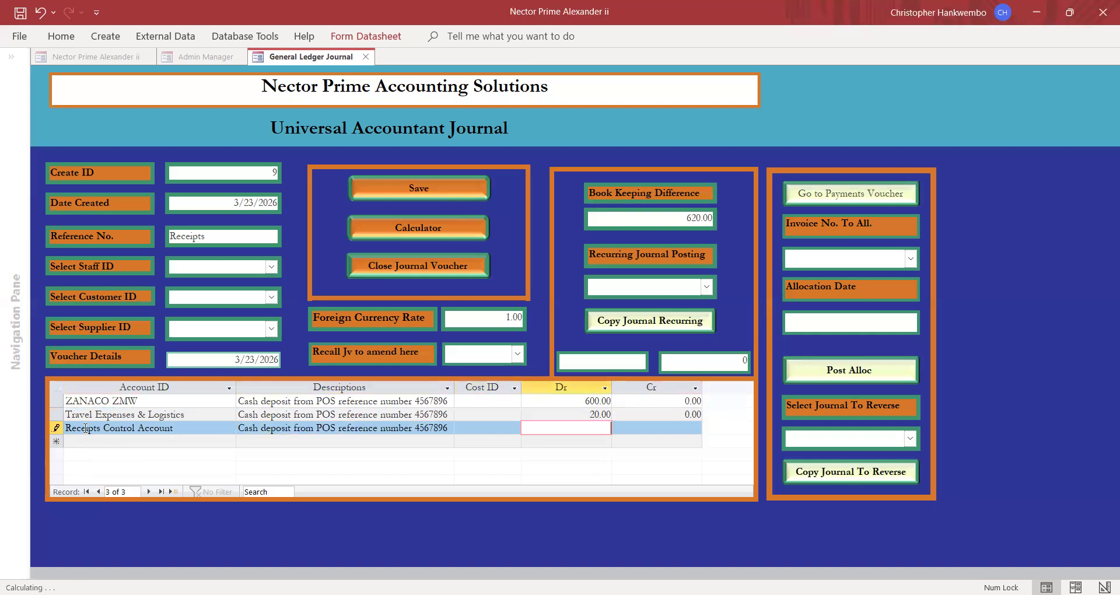
type("0")
key("Tab")
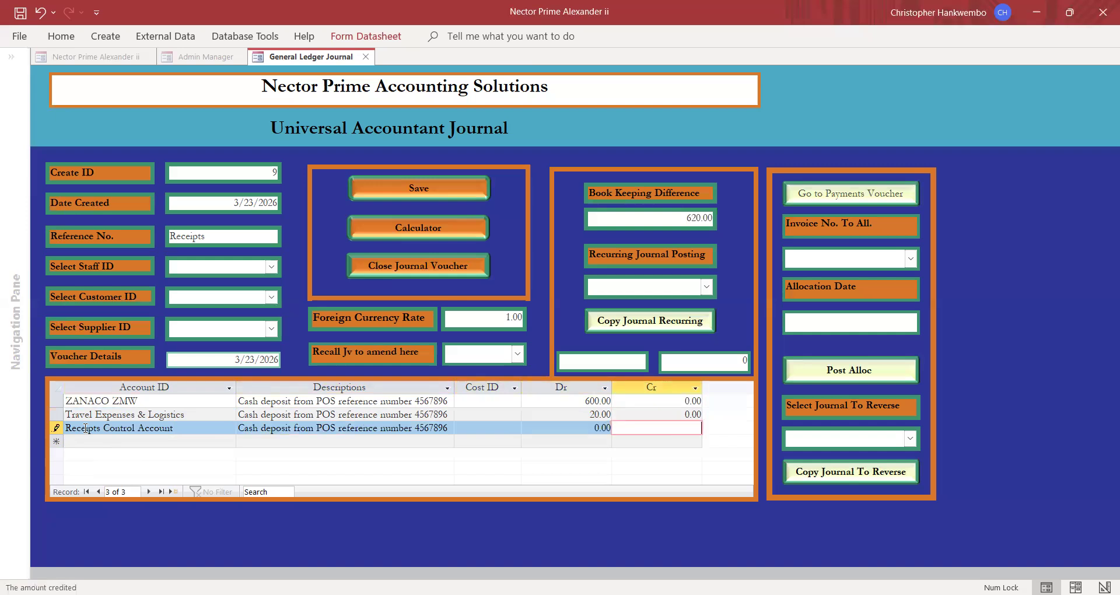
type("620")
key("Tab")
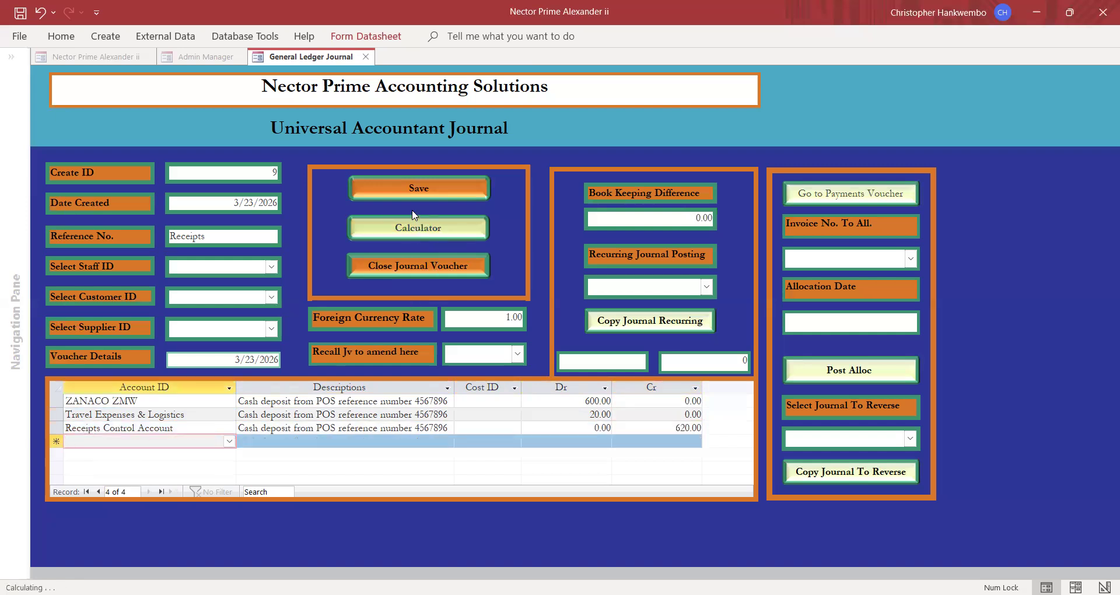
Save and close the cash deposit journal voucher, and post journal ID 9 to the ledger with the Posting authorization
left_click(410, 186)
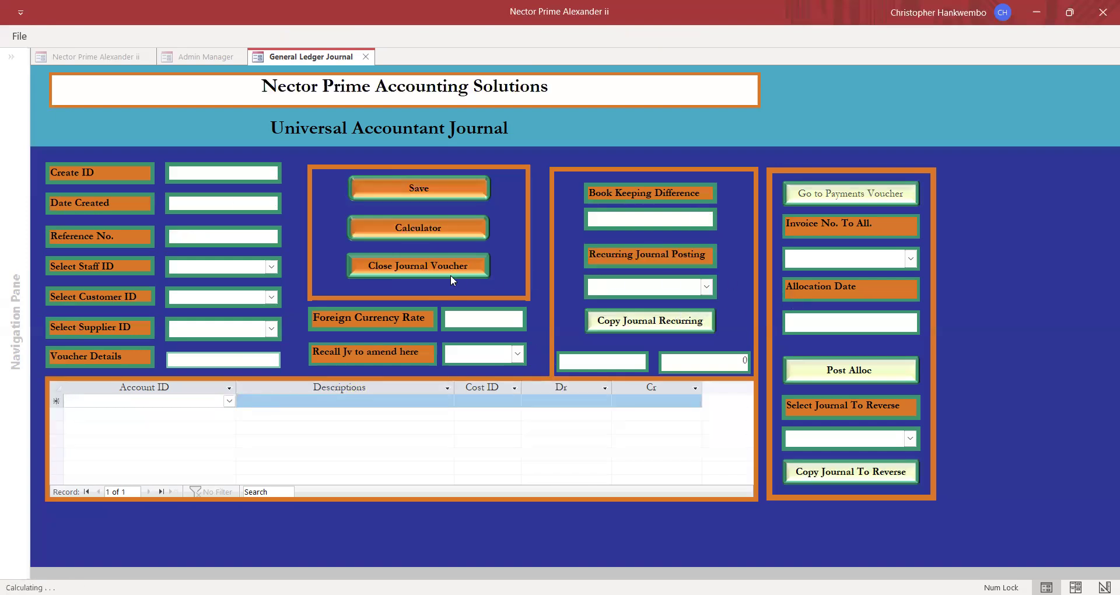
left_click(393, 268)
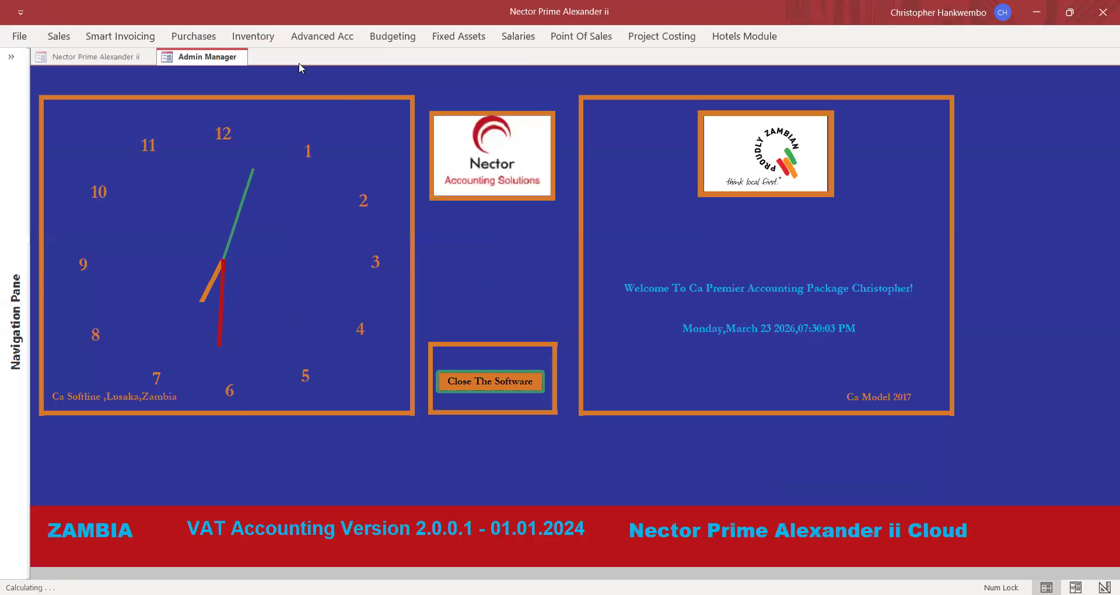
left_click(330, 38)
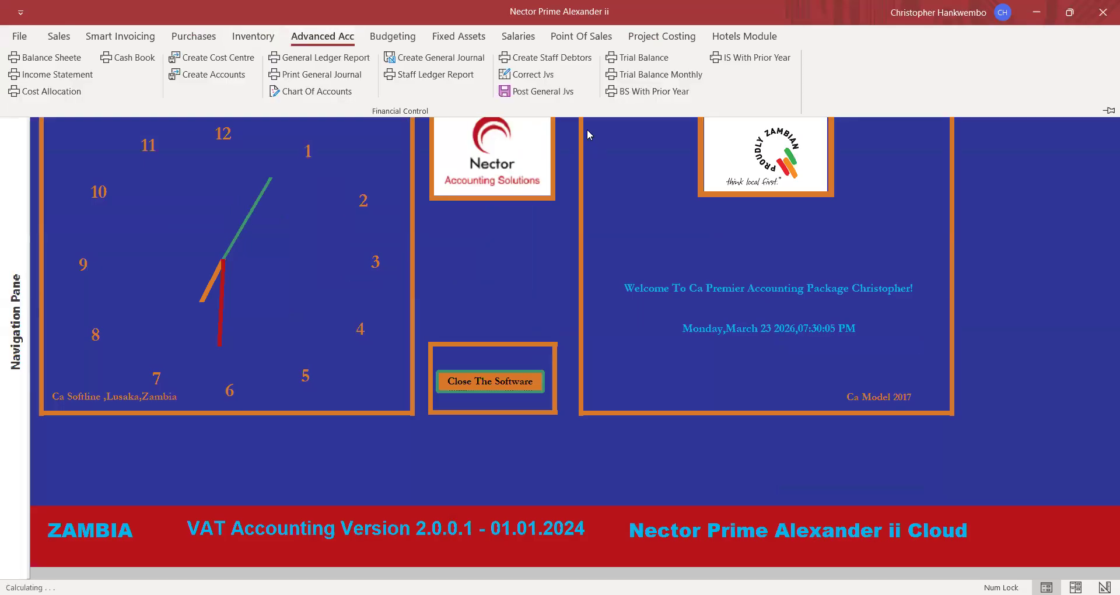
left_click(532, 91)
left_click(622, 213)
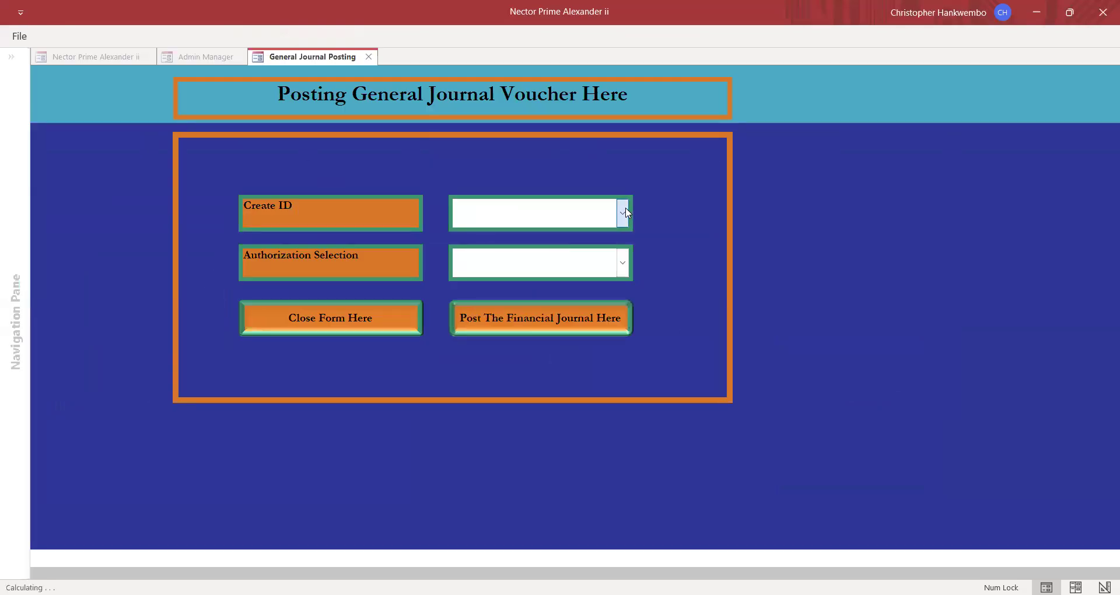
left_click(467, 252)
left_click(622, 263)
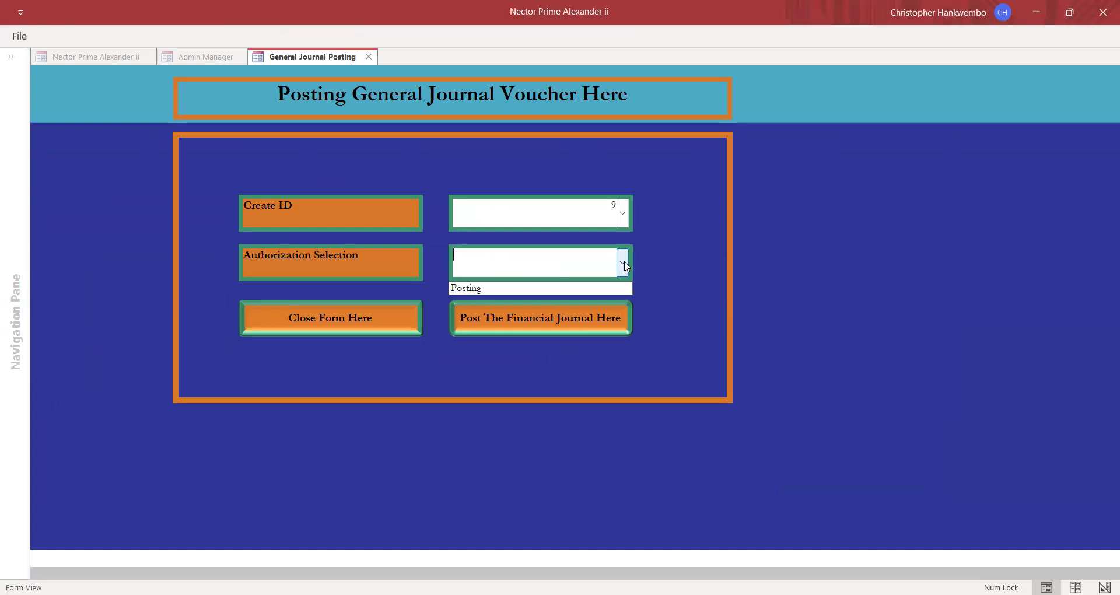
left_click(479, 285)
left_click(530, 310)
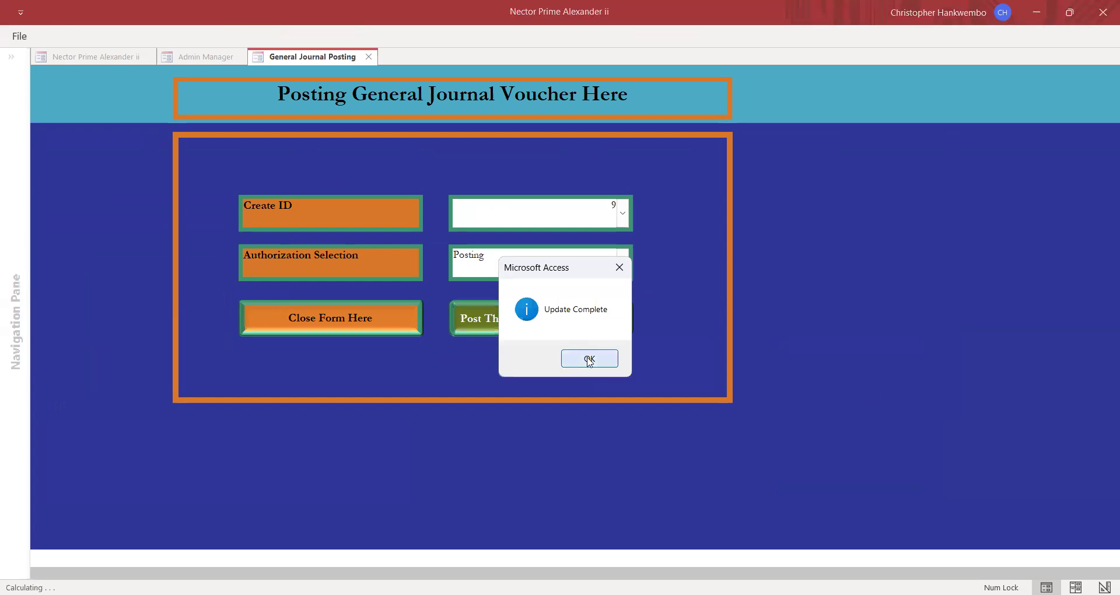
left_click(589, 360)
left_click(339, 325)
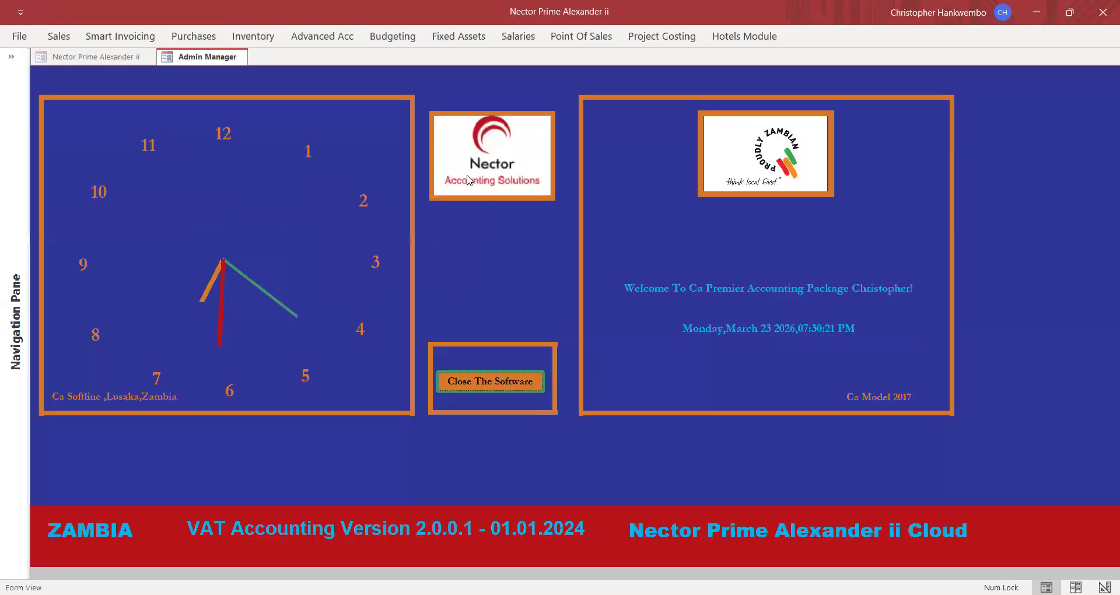
Preview the monthly trial balance with both month-end dates set to 3/23/2026
left_click(330, 42)
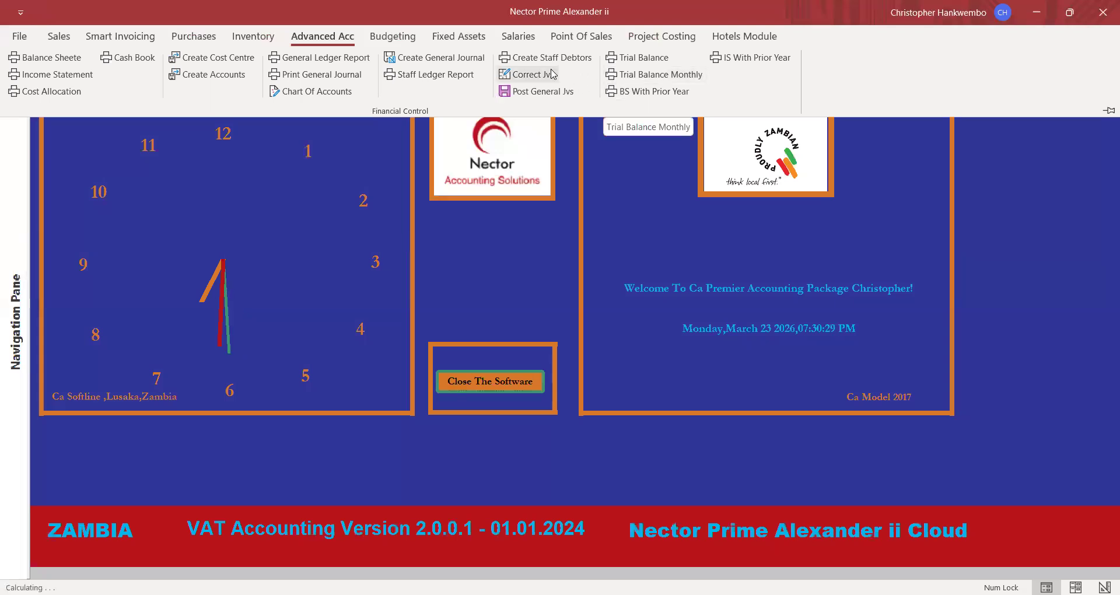
left_click(656, 77)
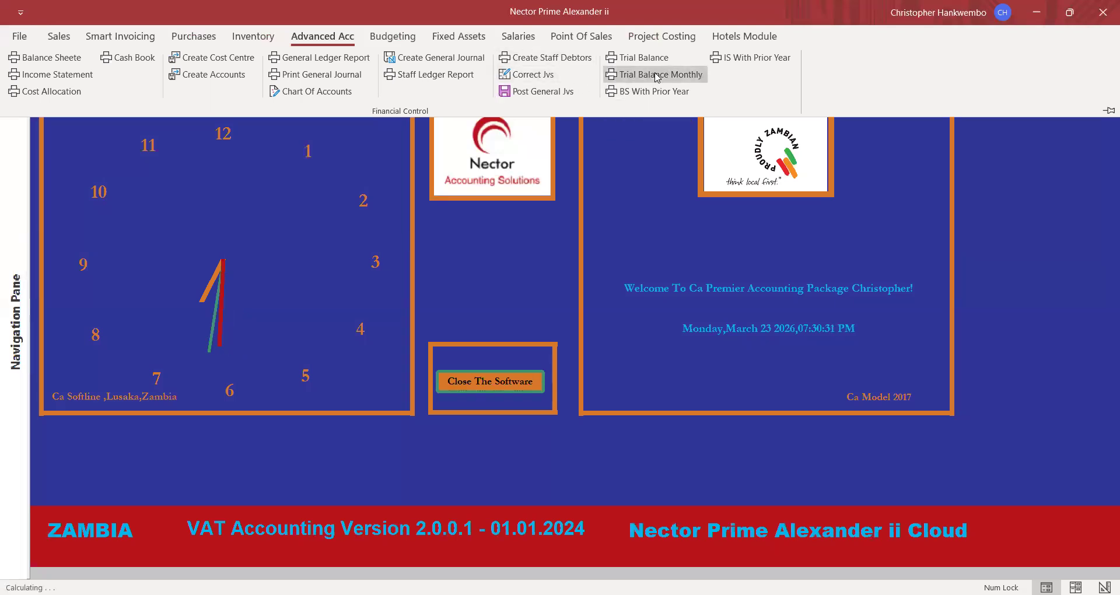
left_click(575, 207)
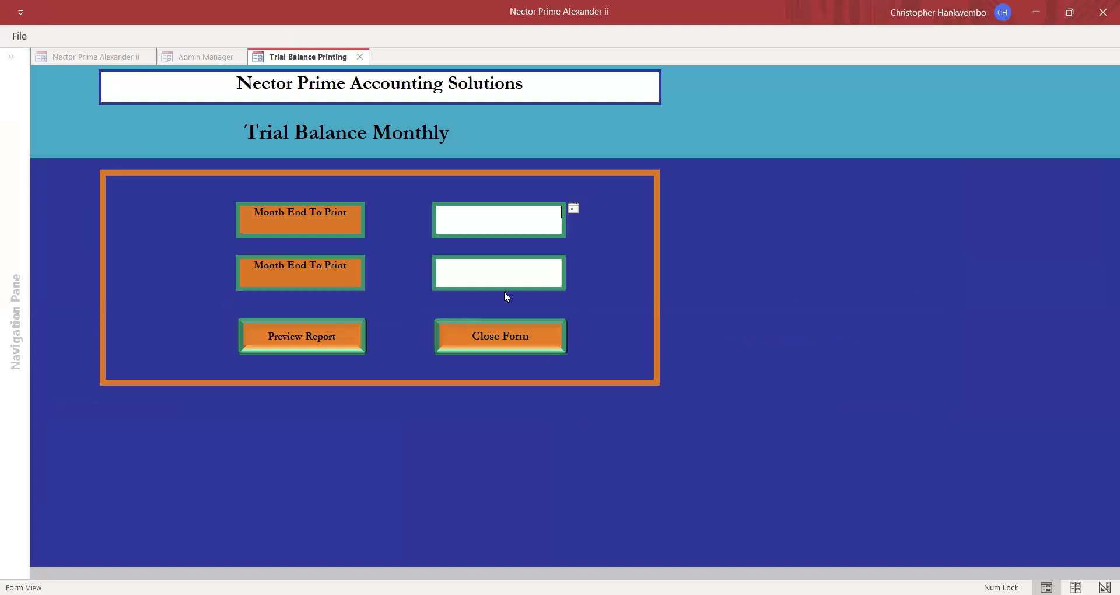
left_click(487, 284)
left_click(546, 274)
left_click(573, 263)
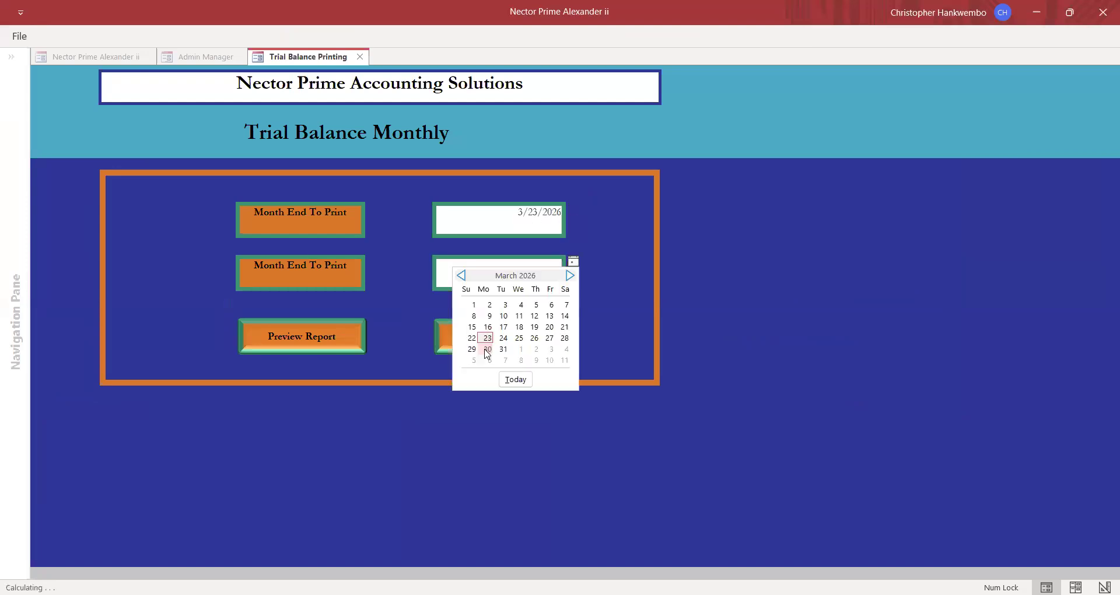
left_click(320, 337)
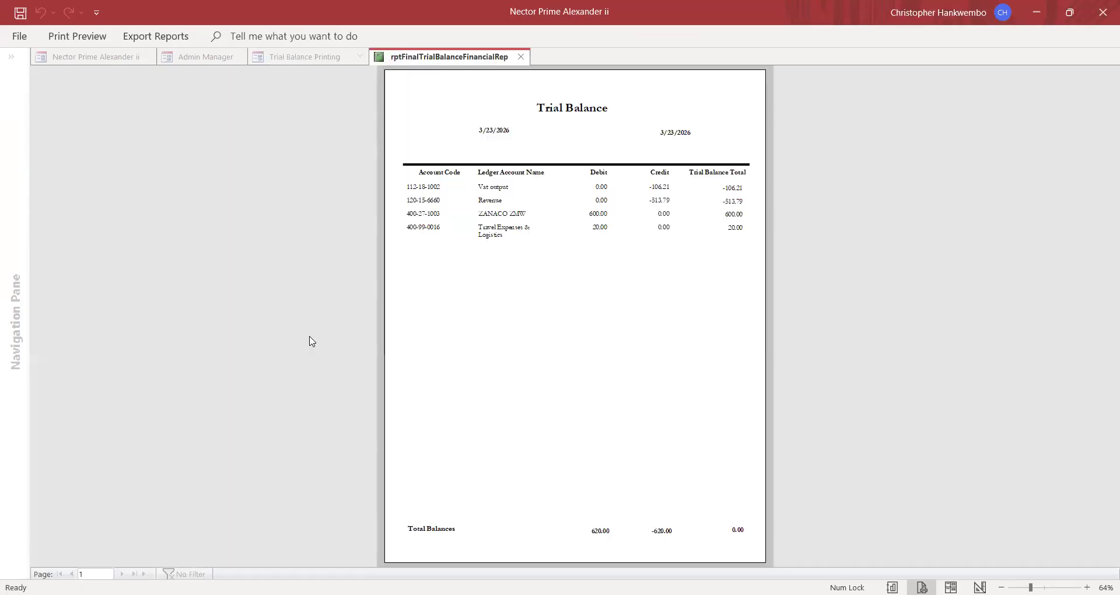
Examine the account debits and credits in the trial balance up close, and close the report and its form
left_click(660, 271)
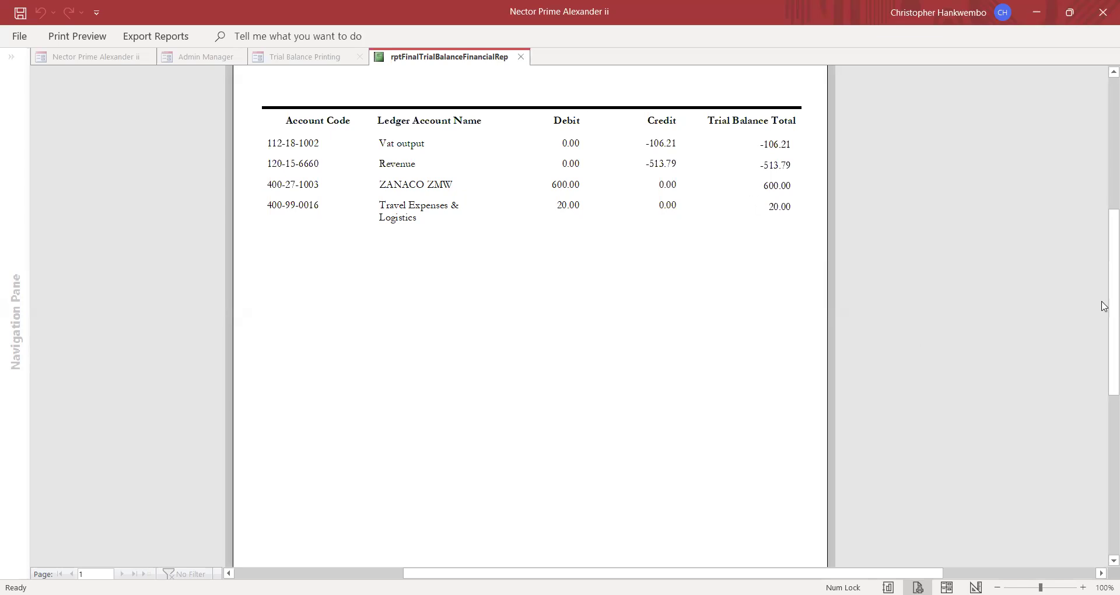
mouse_move(1103, 317)
left_mouse_down()
mouse_move(1104, 428)
mouse_move(1105, 299)
left_mouse_up()
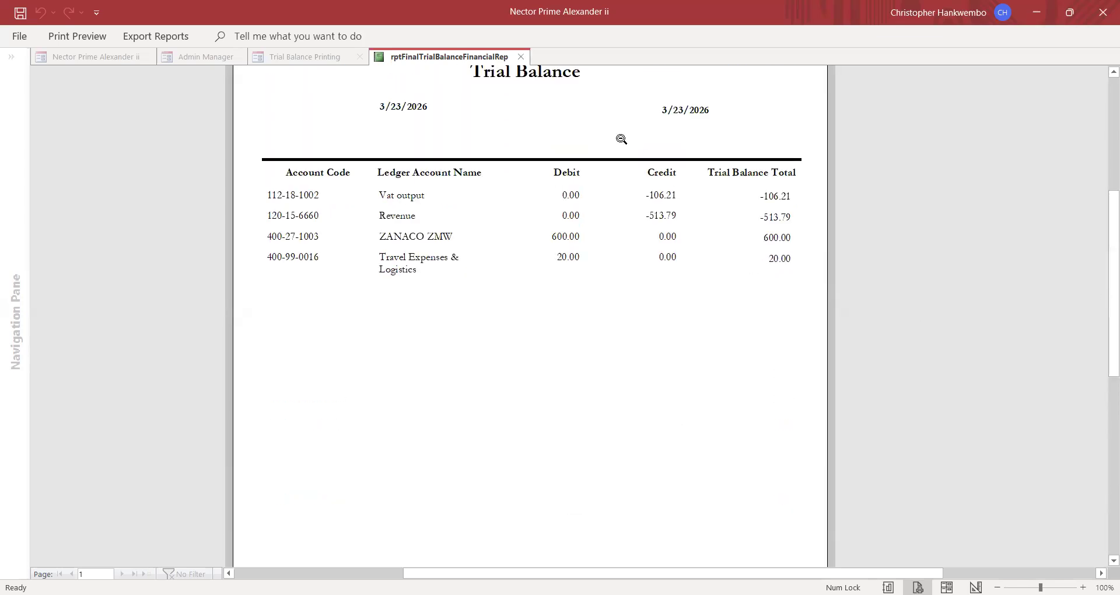
left_click(522, 56)
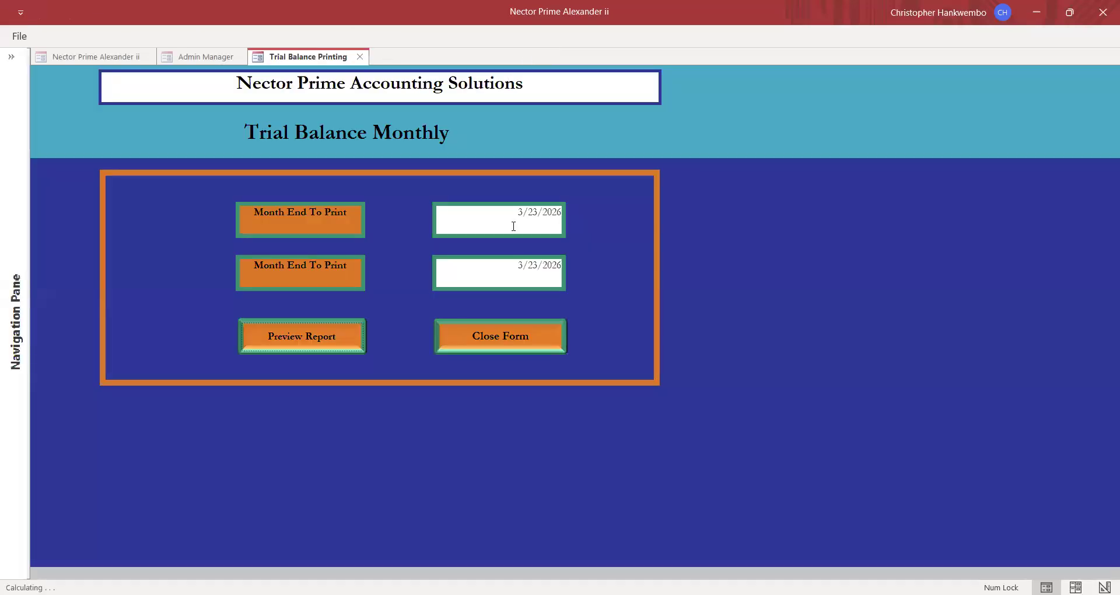
left_click(486, 335)
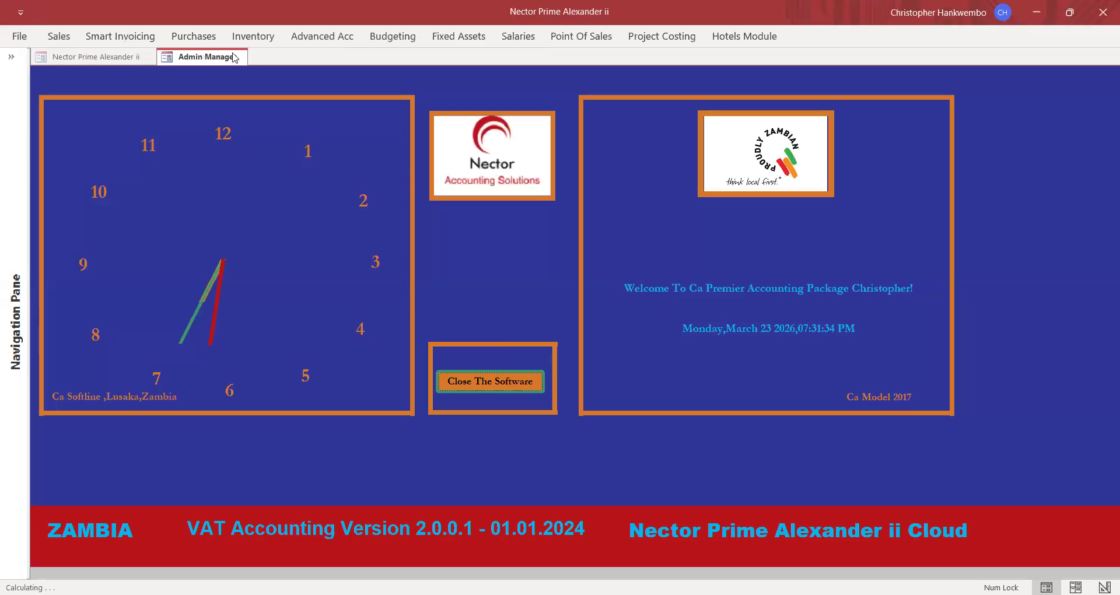
Preview the main cash book report for account ZANACO ZMW from 3/23/2026 to 3/23/2026
left_click(330, 37)
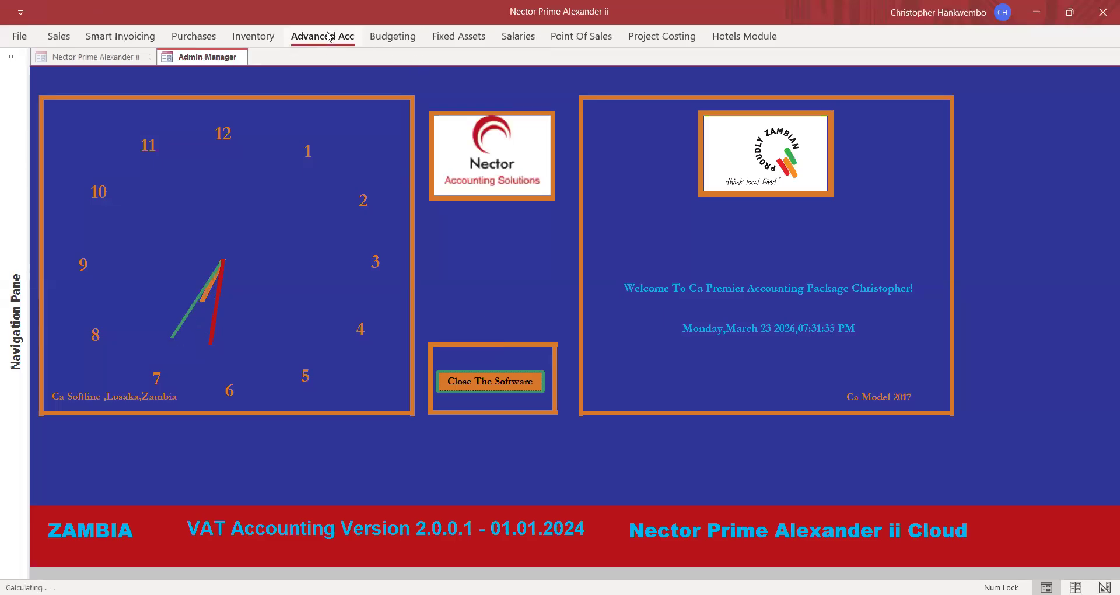
left_click(138, 63)
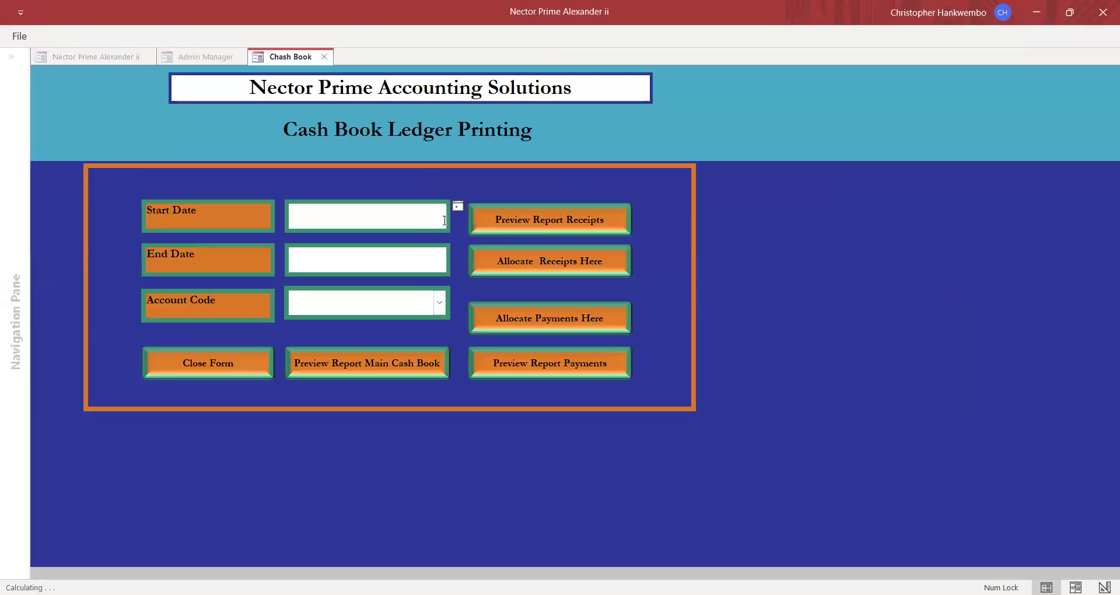
left_click(458, 208)
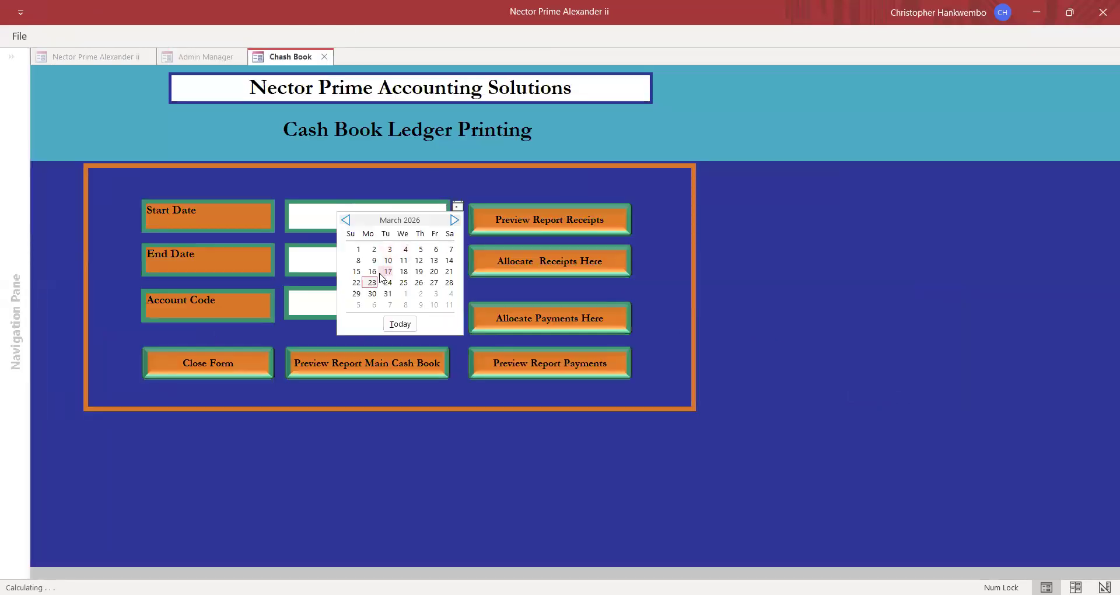
left_click(370, 283)
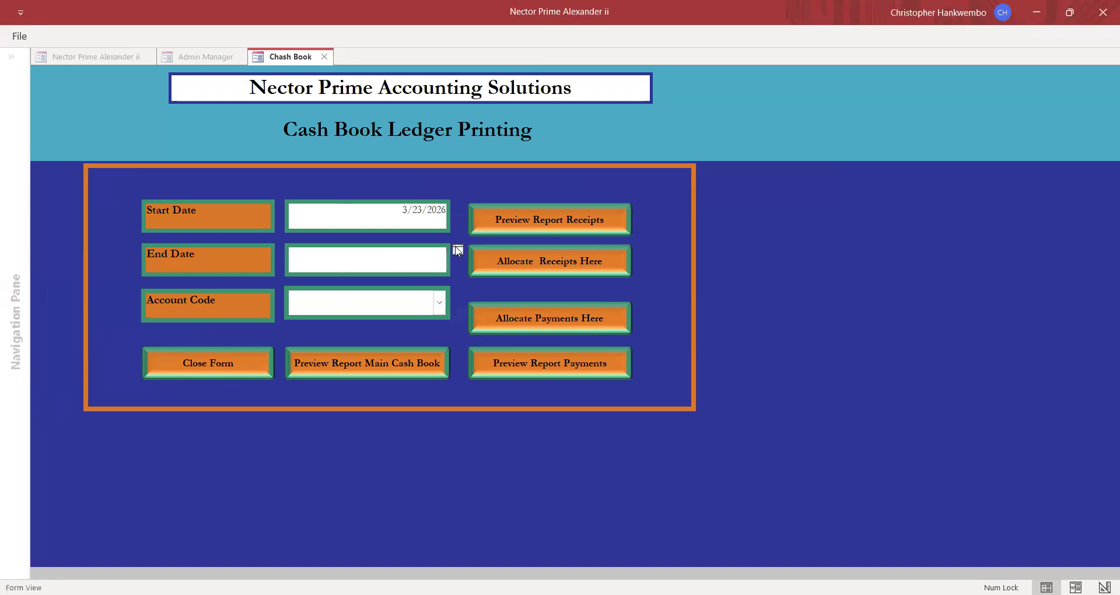
left_click(458, 250)
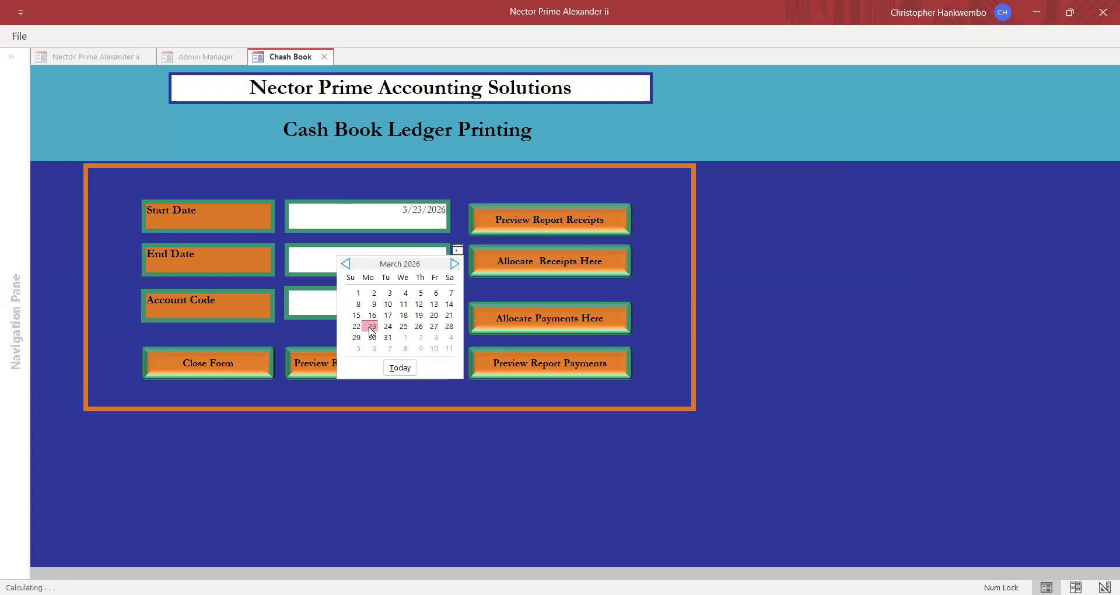
left_click(372, 328)
left_click(440, 303)
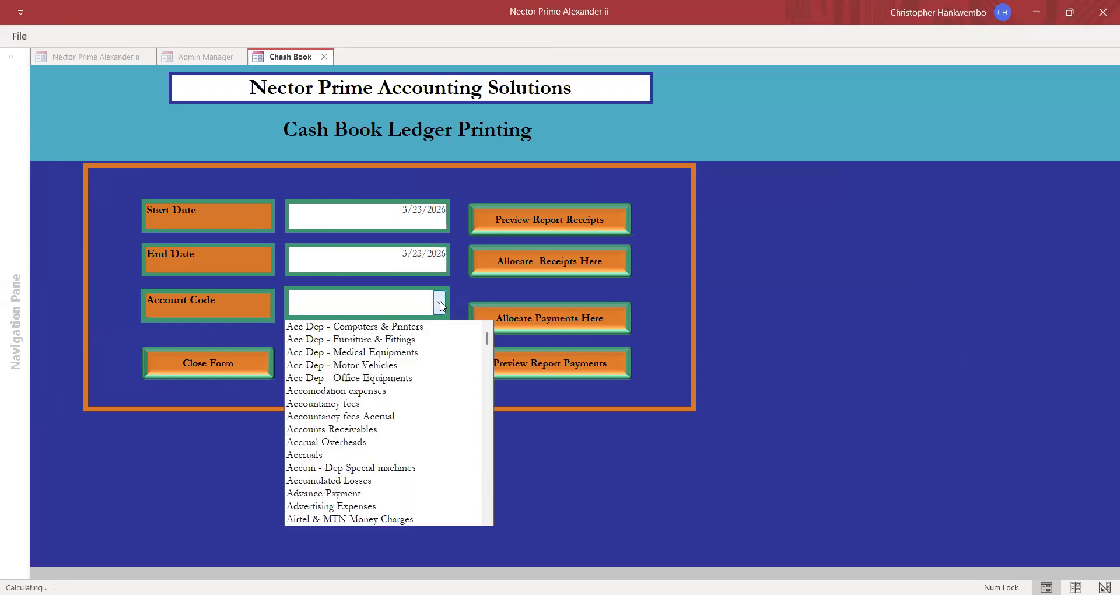
type("za")
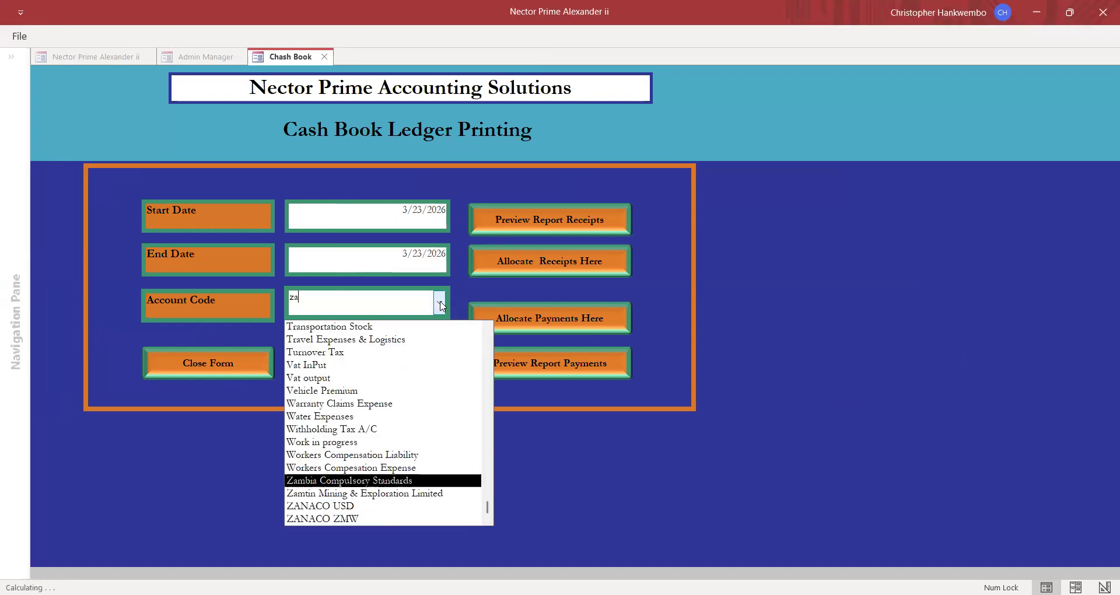
type("n")
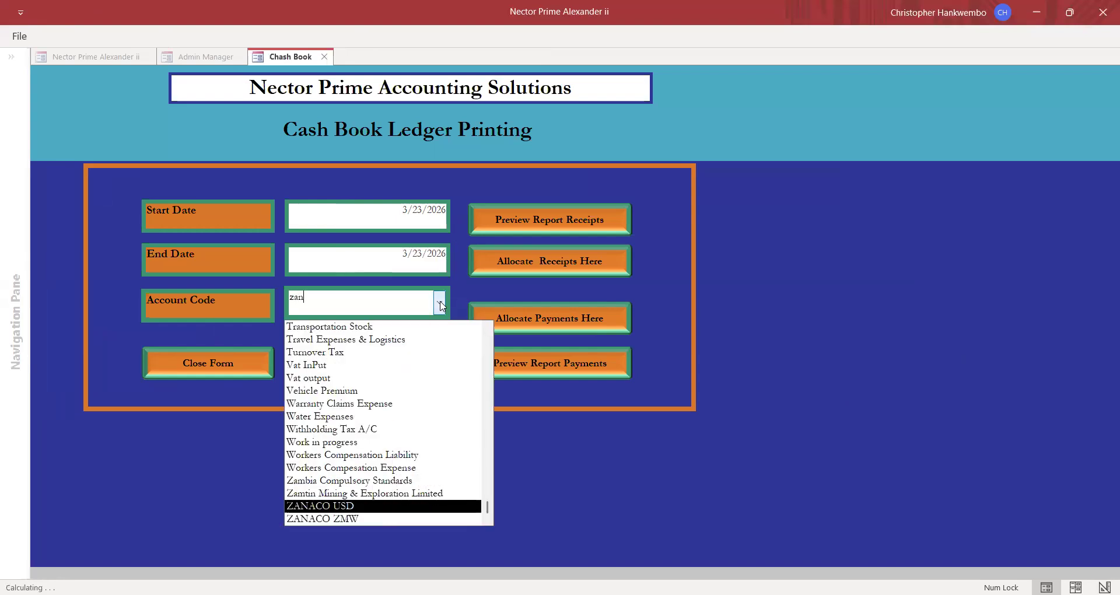
left_click(351, 519)
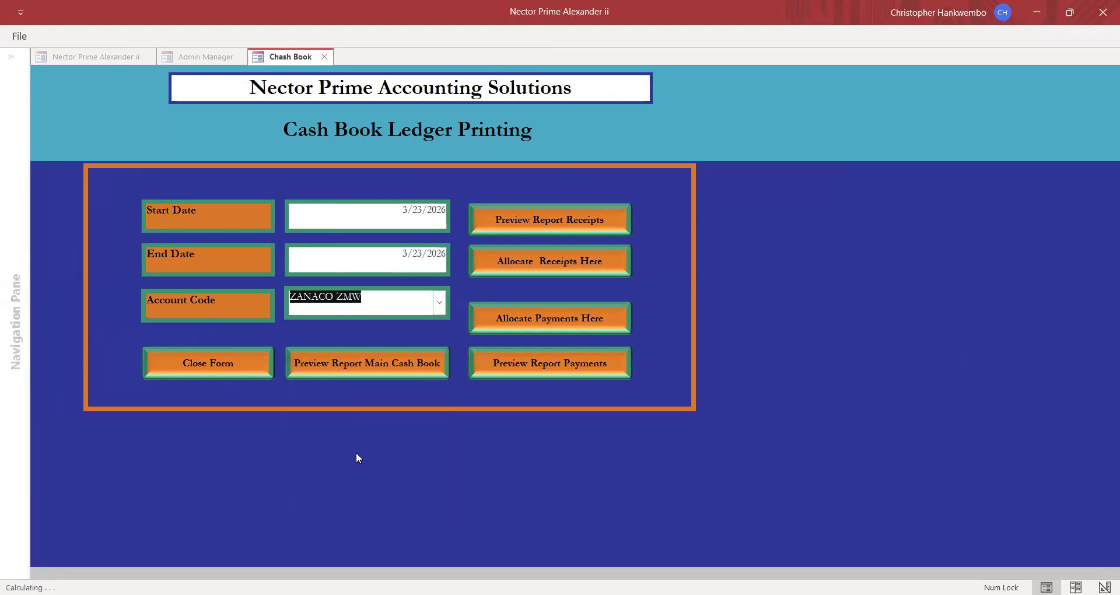
left_click(355, 358)
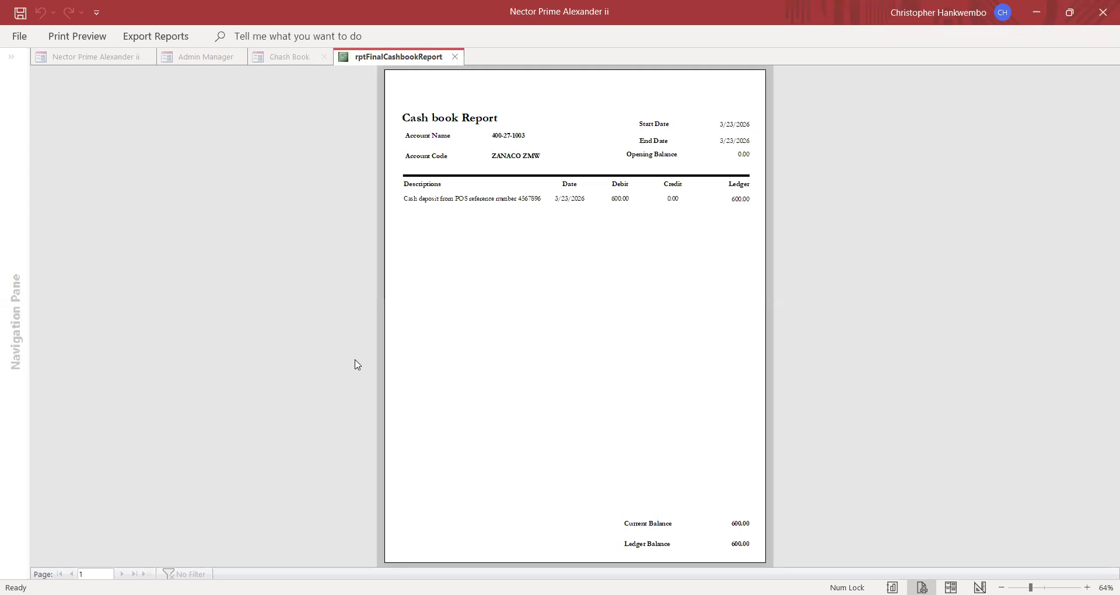
Examine the cash deposit entry in the cash book report up close, and close the report and its form
left_click(597, 196)
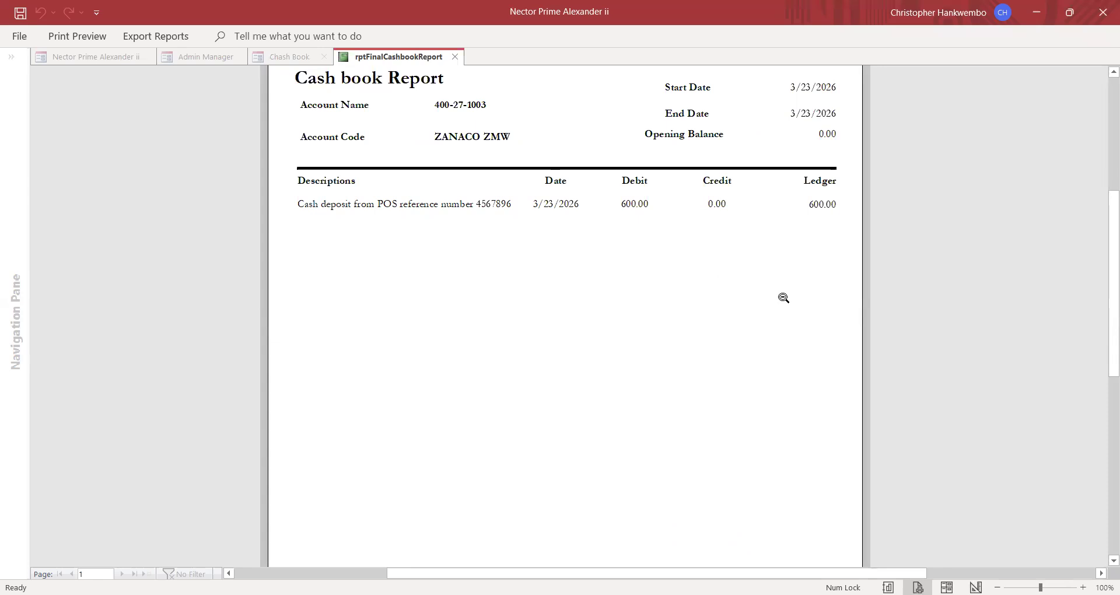
mouse_move(1104, 283)
left_mouse_down()
mouse_move(1104, 356)
mouse_move(1103, 300)
mouse_move(1080, 277)
mouse_move(1092, 247)
mouse_move(1095, 266)
left_mouse_up()
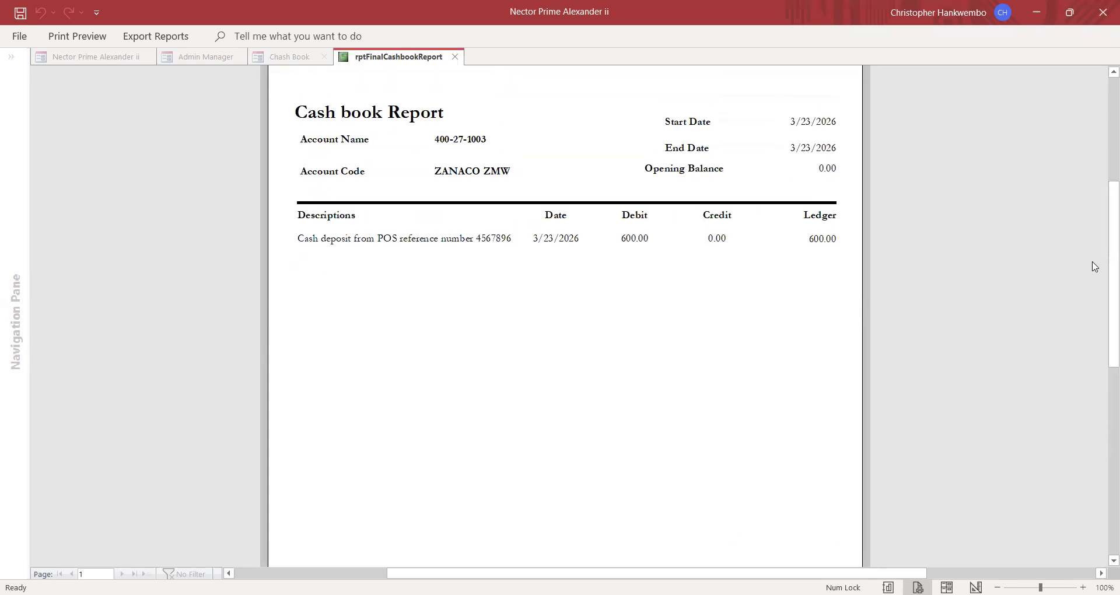
left_click(455, 57)
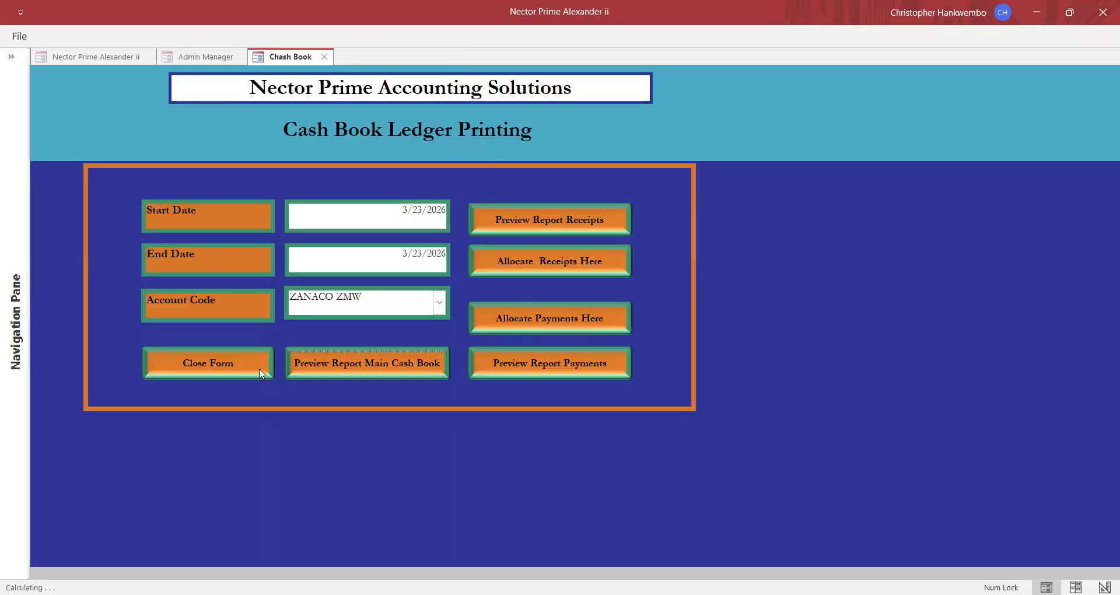
left_click(194, 363)
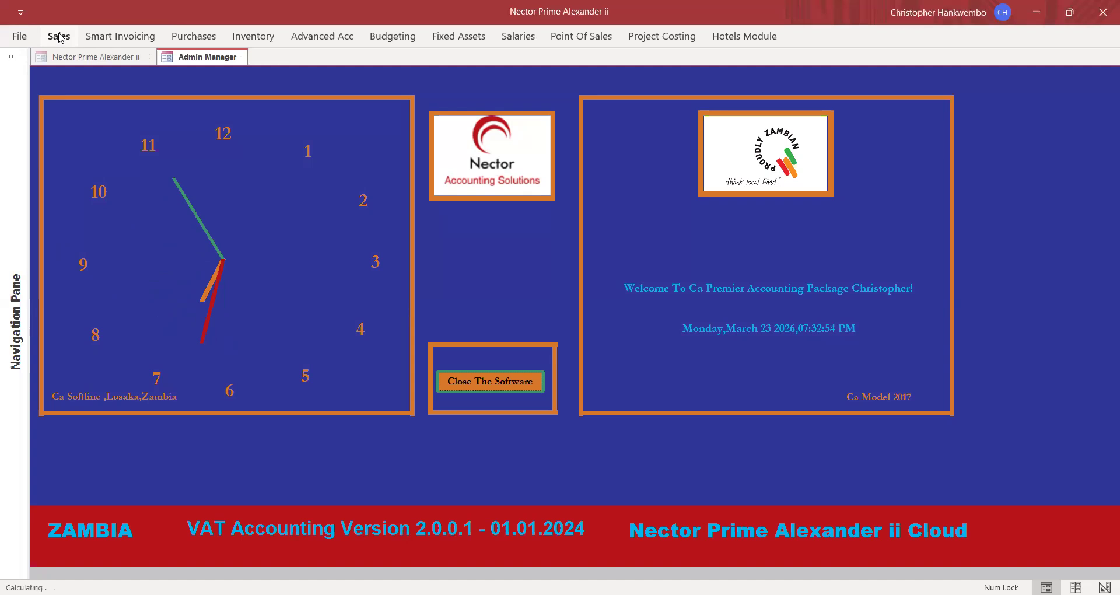
Start a customer invoice for the first individual customer after Cash sales, with document type S (Tax Invoice)
left_click(62, 58)
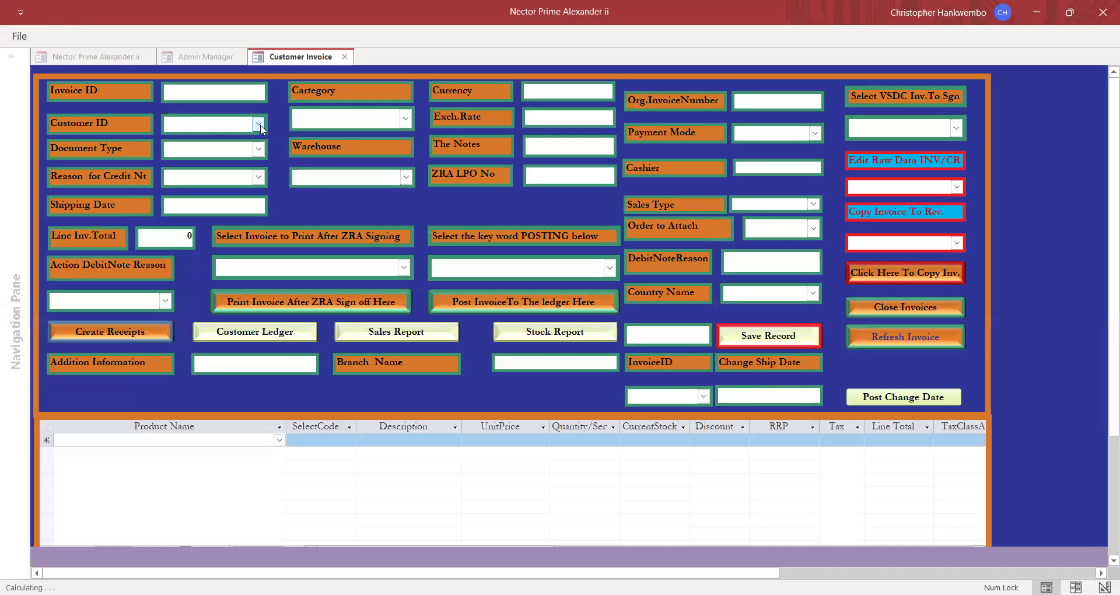
left_click(258, 124)
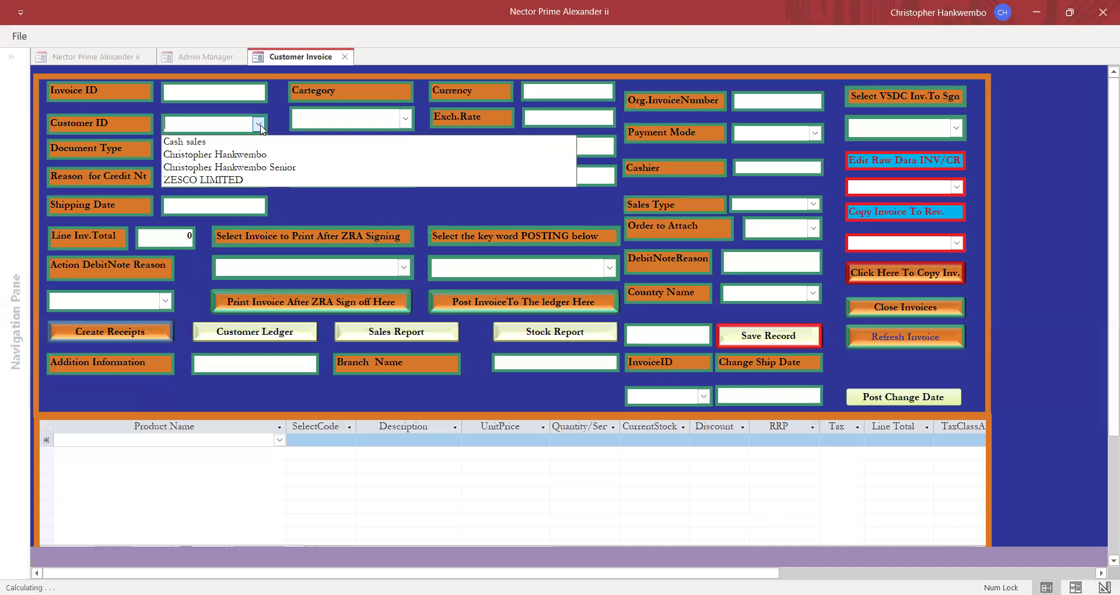
left_click(238, 155)
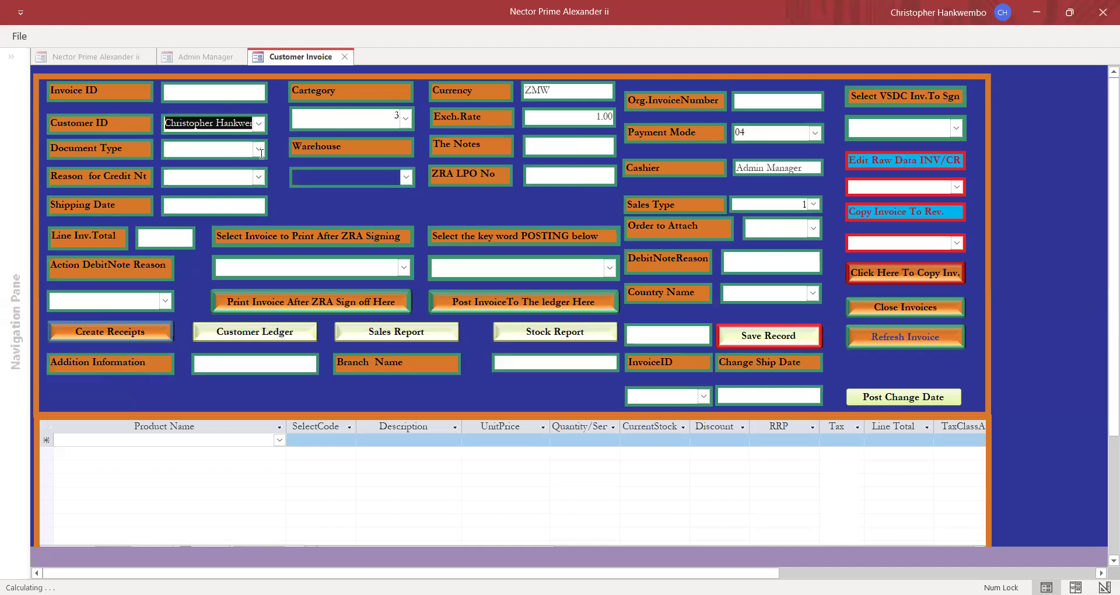
left_click(257, 153)
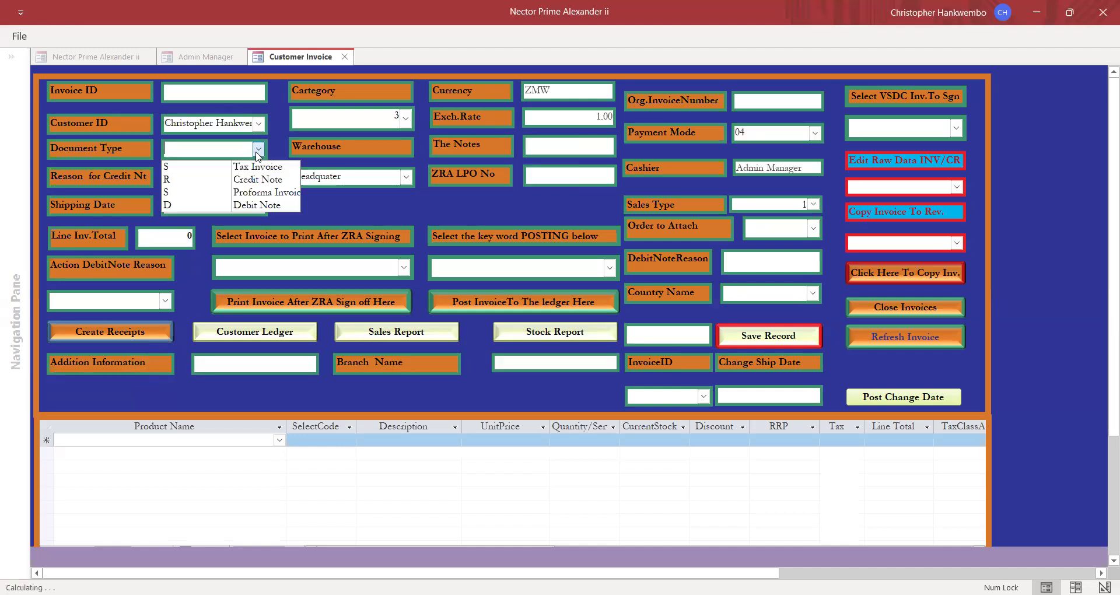
left_click(211, 169)
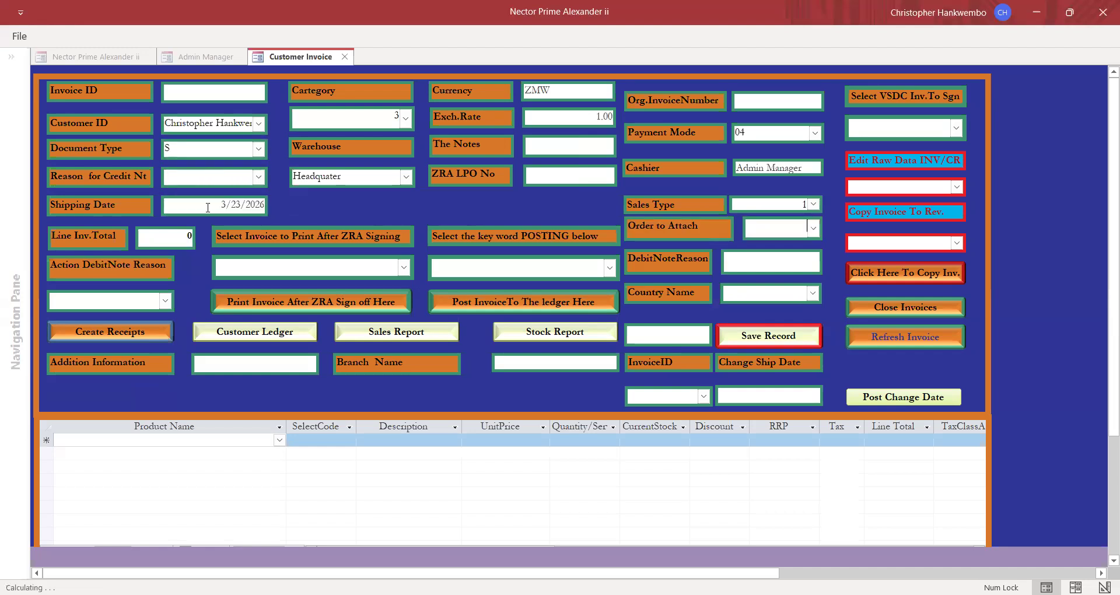
Add a Chicken Wings sale line with quantity 10 to the customer invoice
left_click(281, 441)
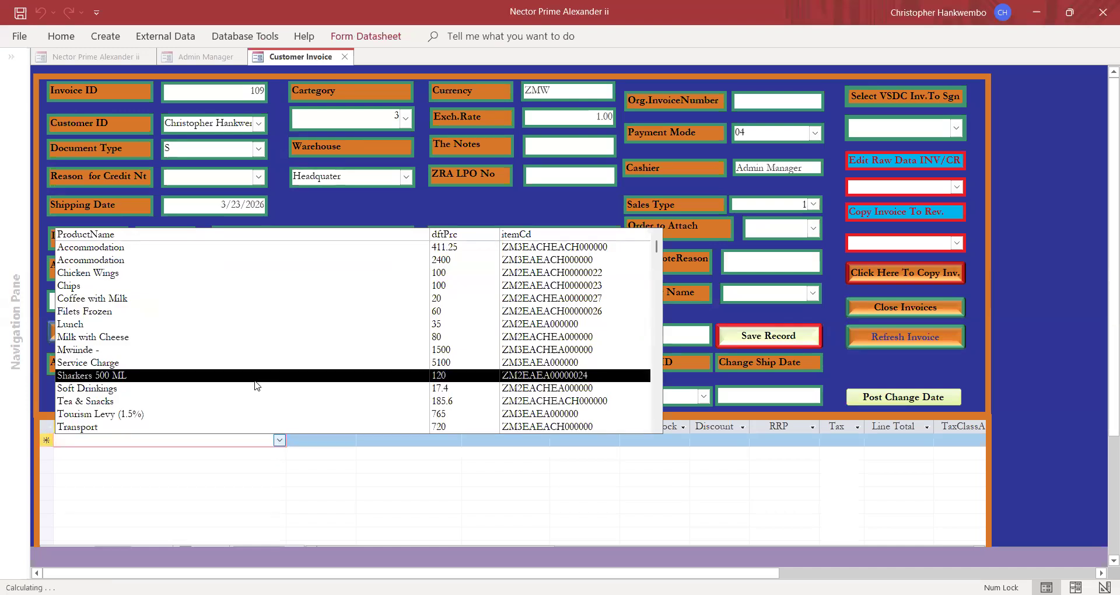
left_click(116, 273)
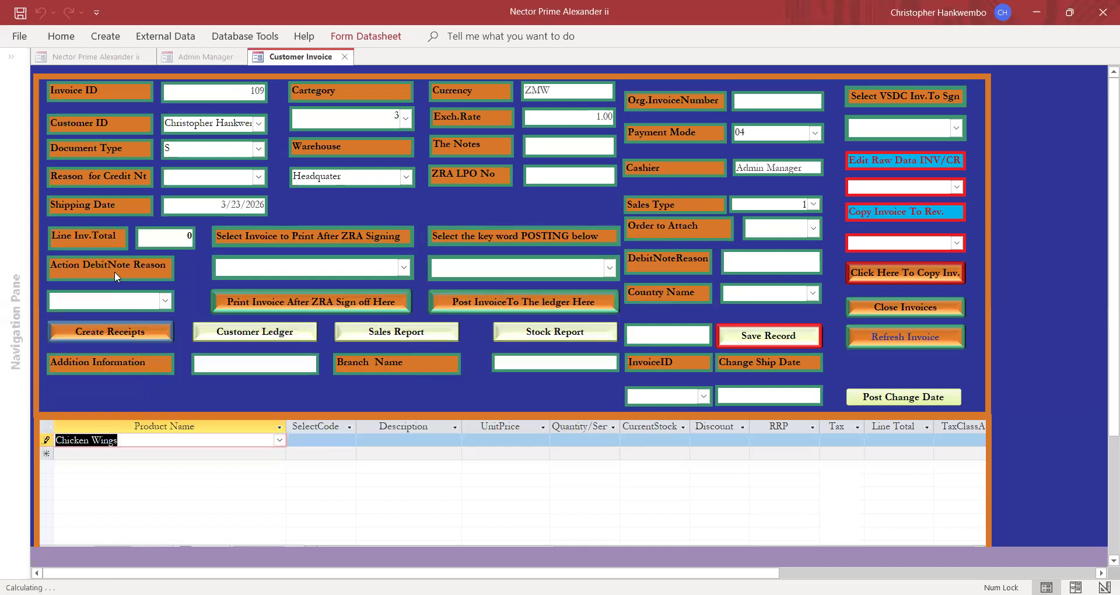
key("Tab")
key("Tab")
key("Tab")
key("Tab")
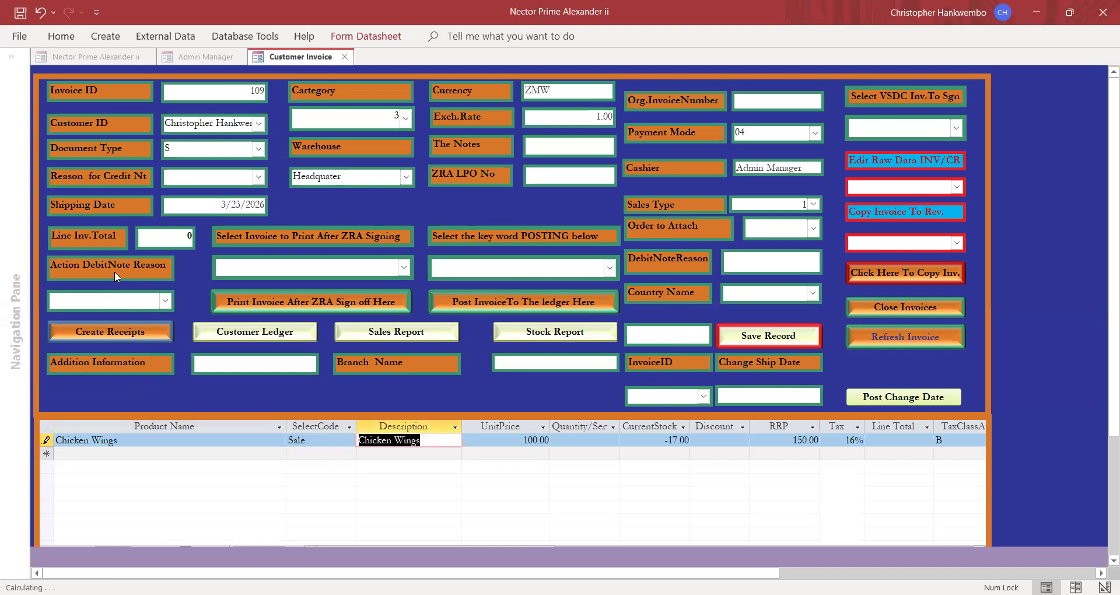
type("1")
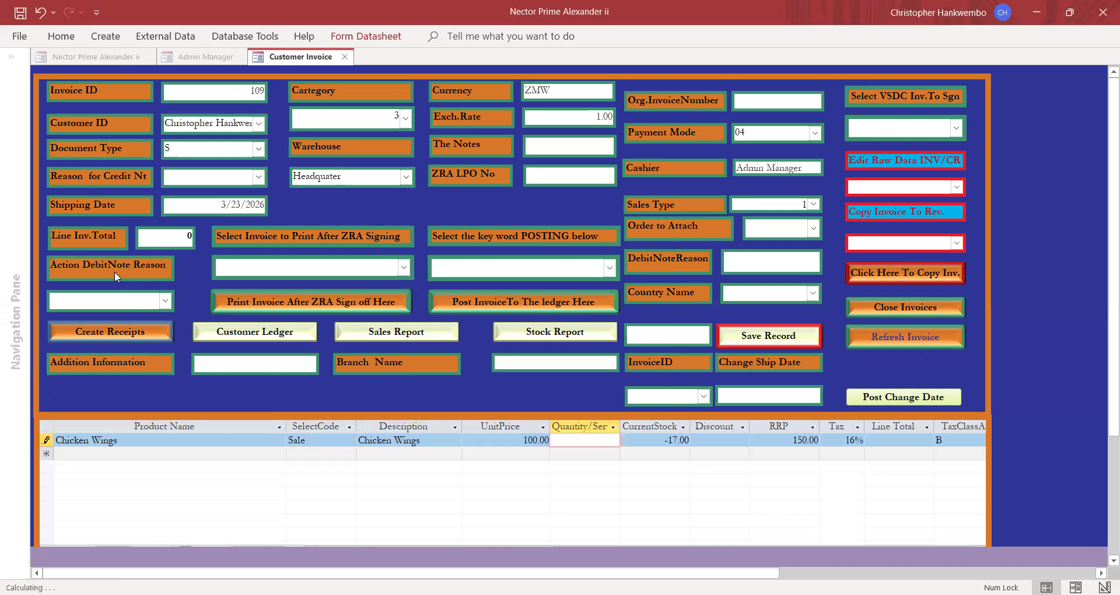
type("0")
key("Return")
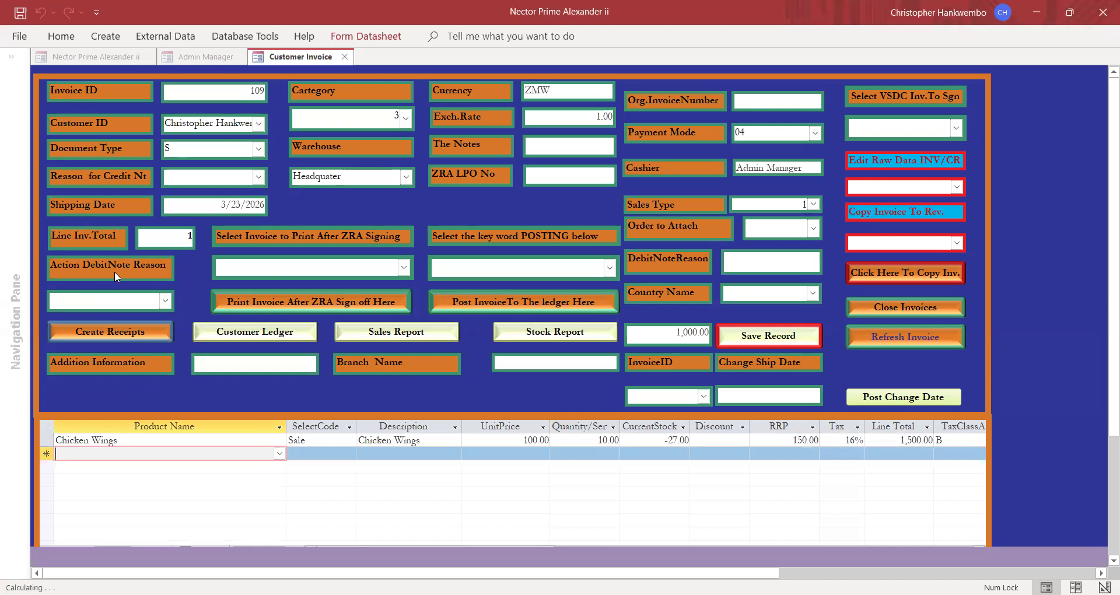
Add a second invoice line for Tea & Snacks with select code Sale and quantity 20
left_click(279, 454)
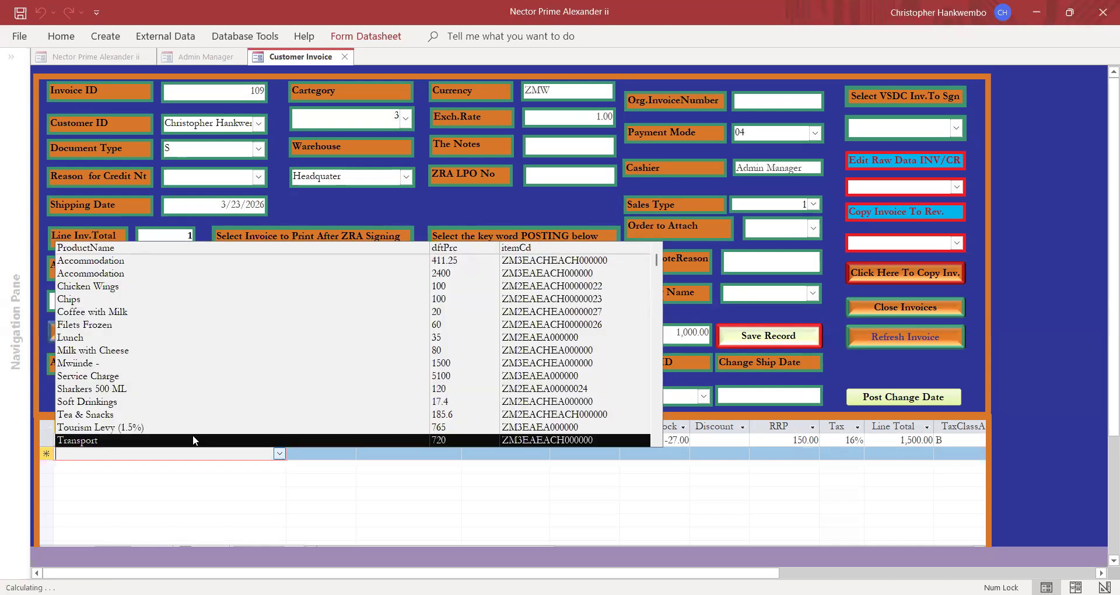
left_click(101, 415)
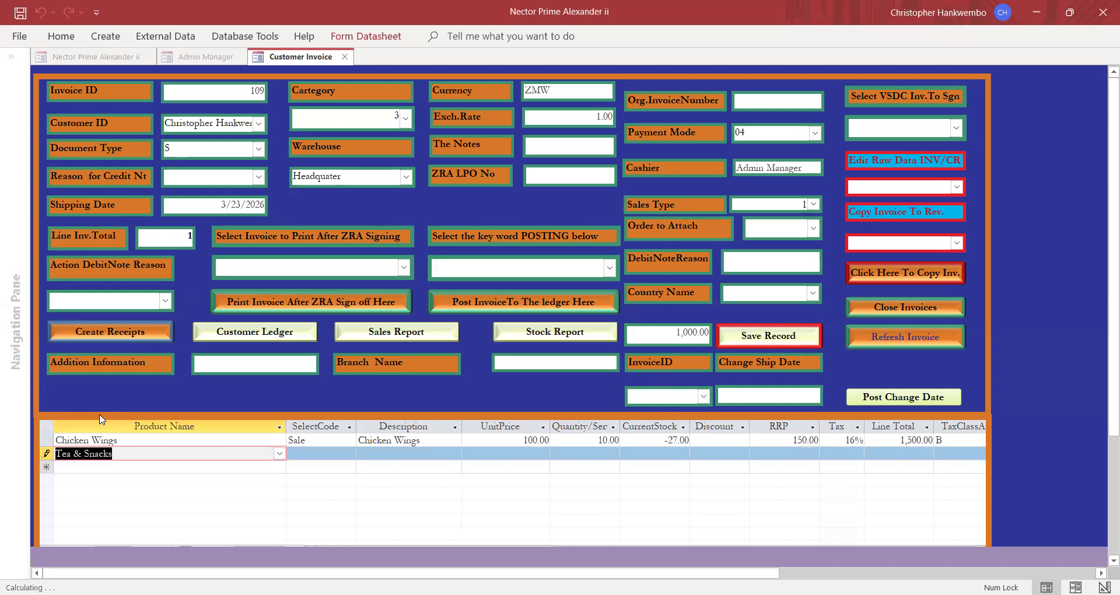
key("Tab")
type("Sale")
key("Tab")
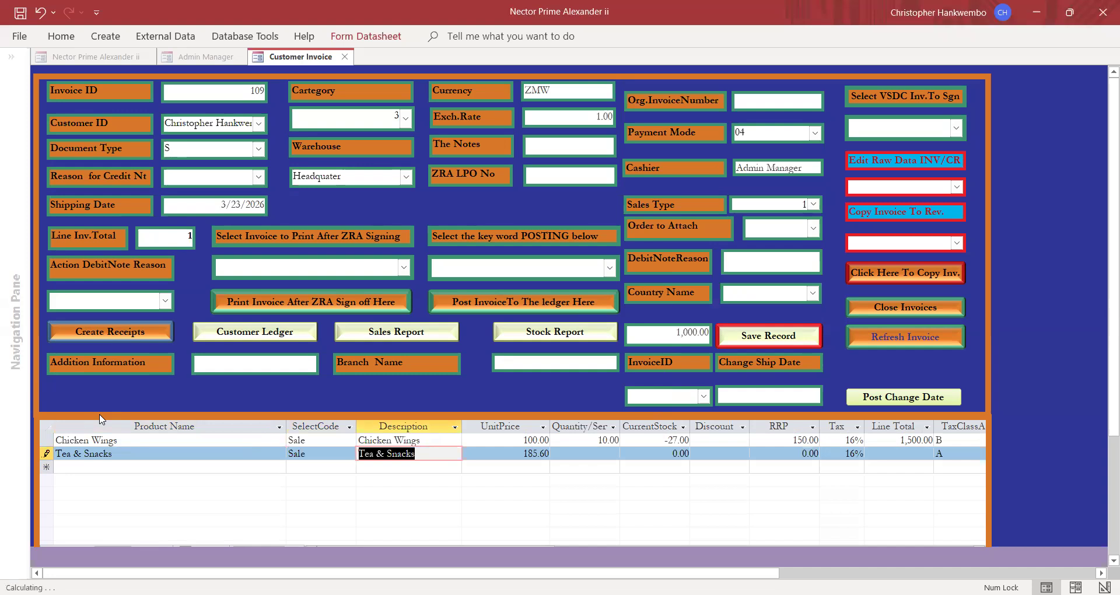
key("Tab")
key("Tab")
type("20")
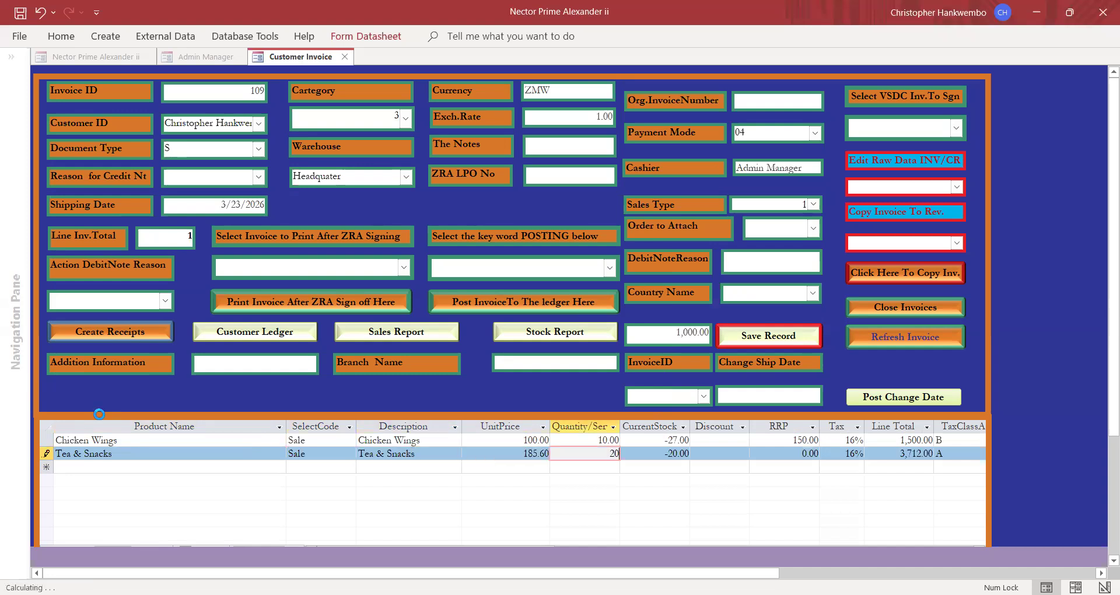
key("Tab")
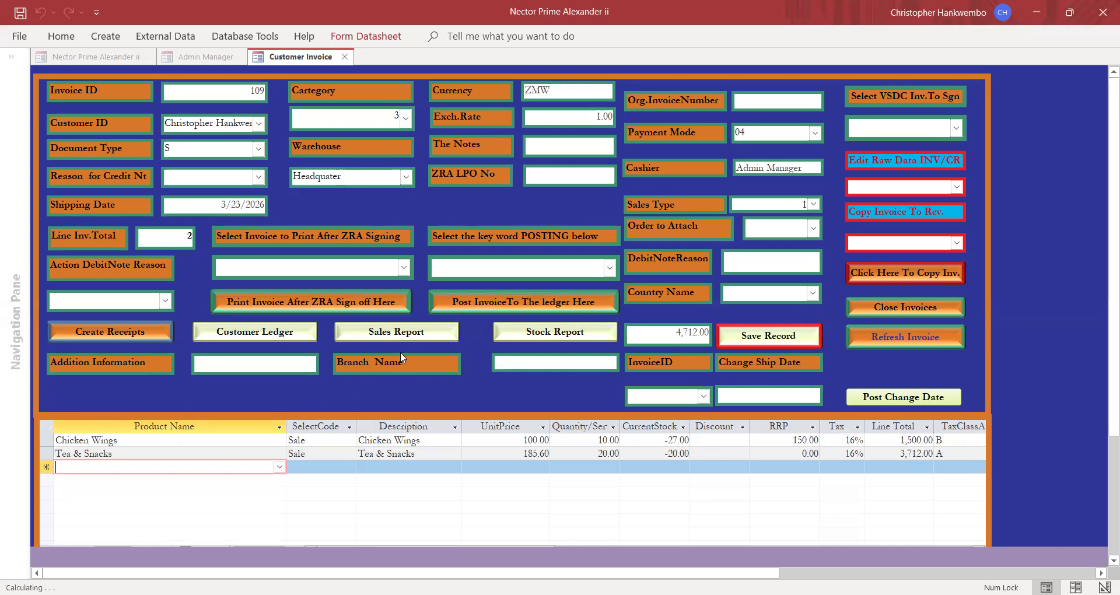
Save the customer invoice record and submit the saved invoice to the VSDC for signing
left_click(766, 338)
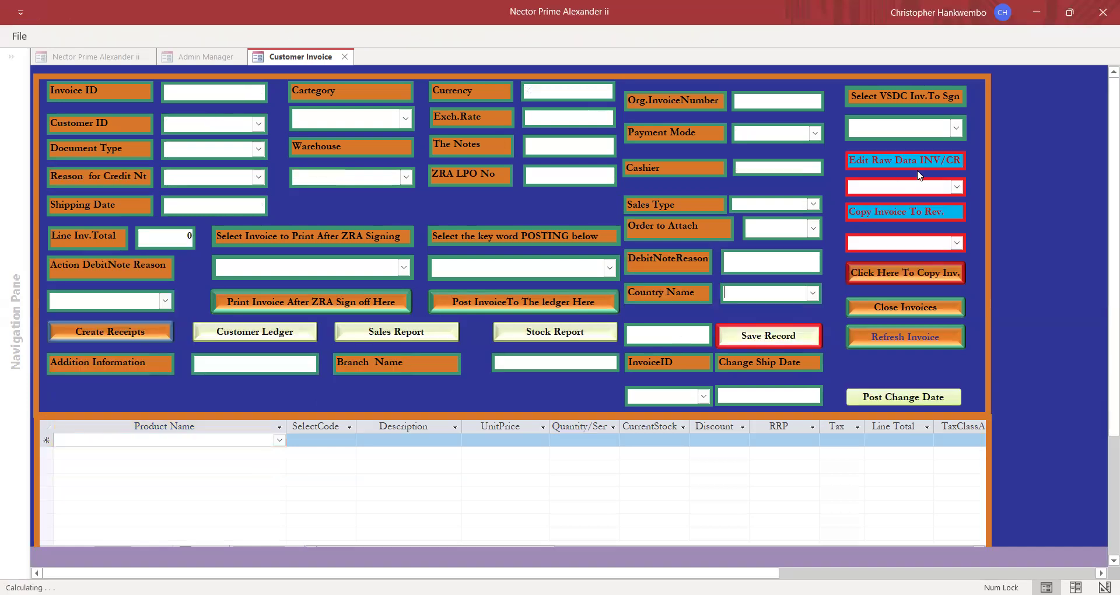
left_click(956, 128)
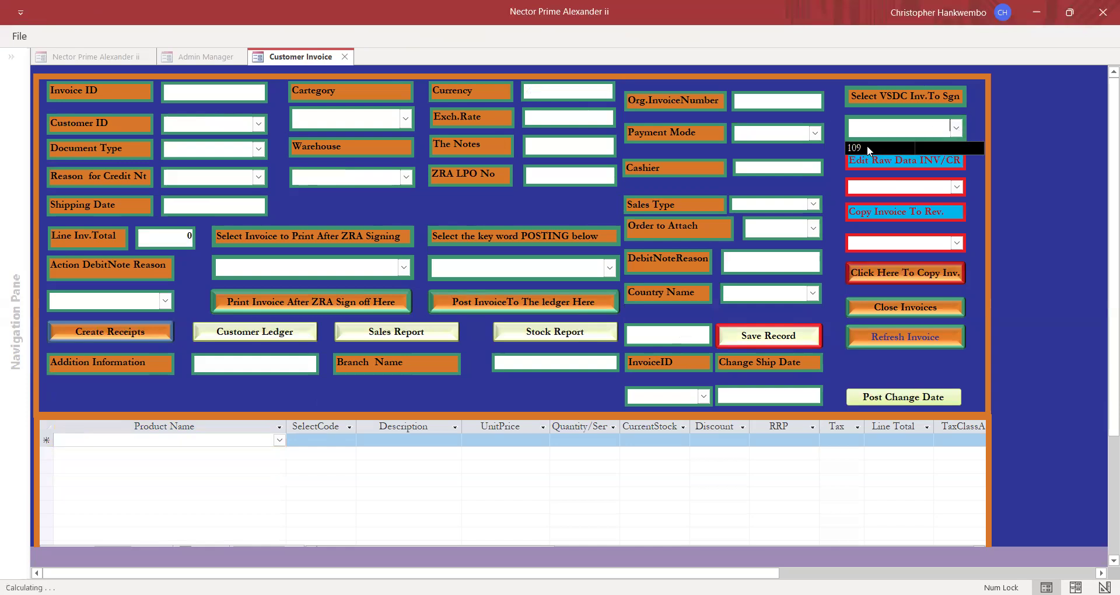
left_click(867, 147)
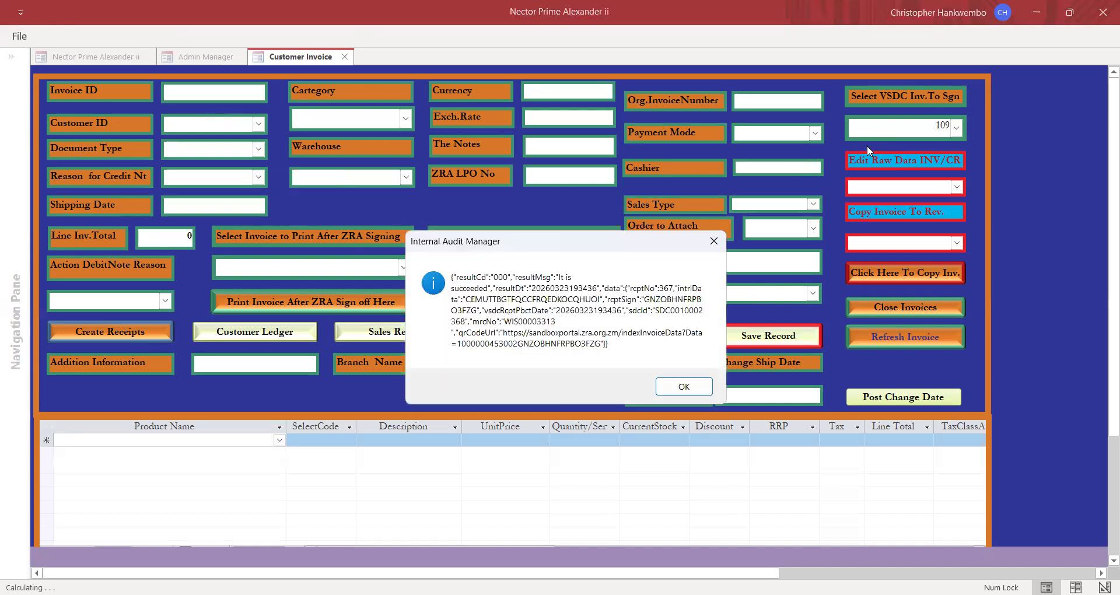
left_click(683, 387)
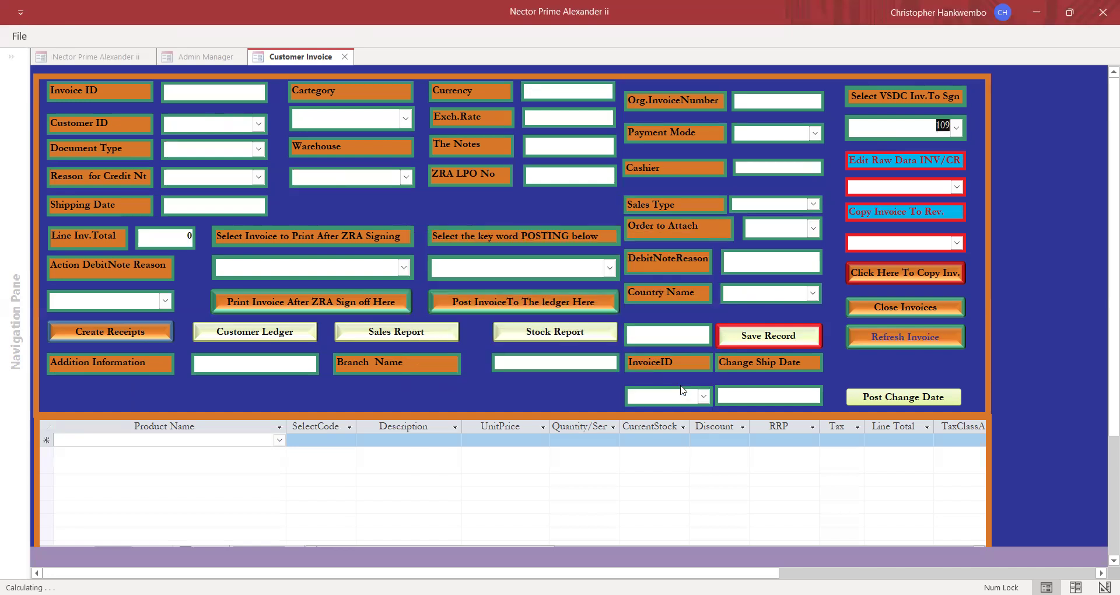
Generate the print version of the signed customer invoice after ZRA sign-off
left_click(404, 269)
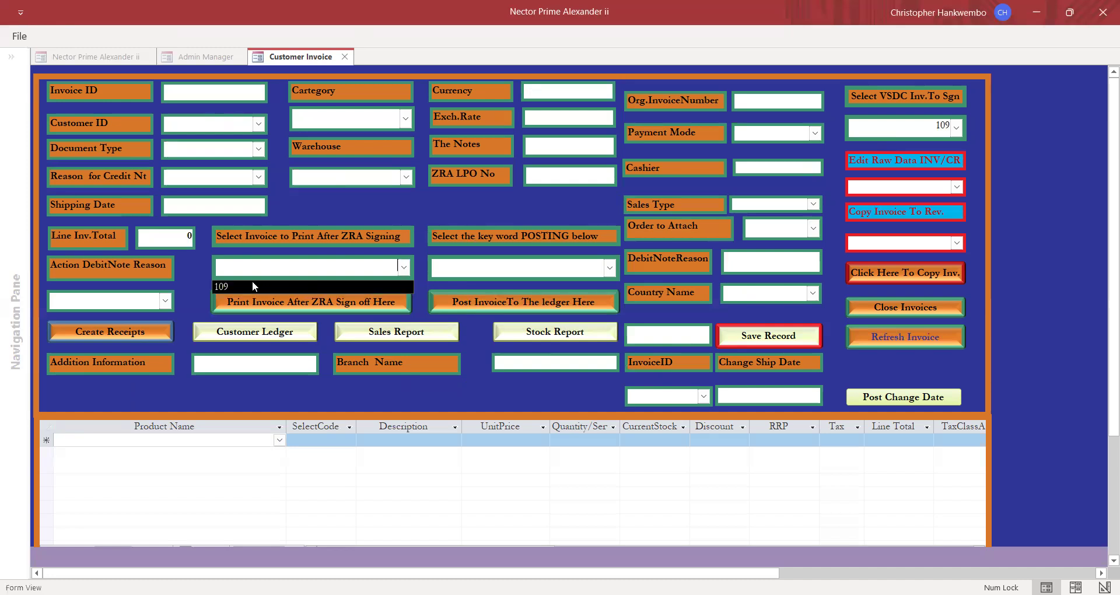
left_click(236, 285)
left_click(313, 306)
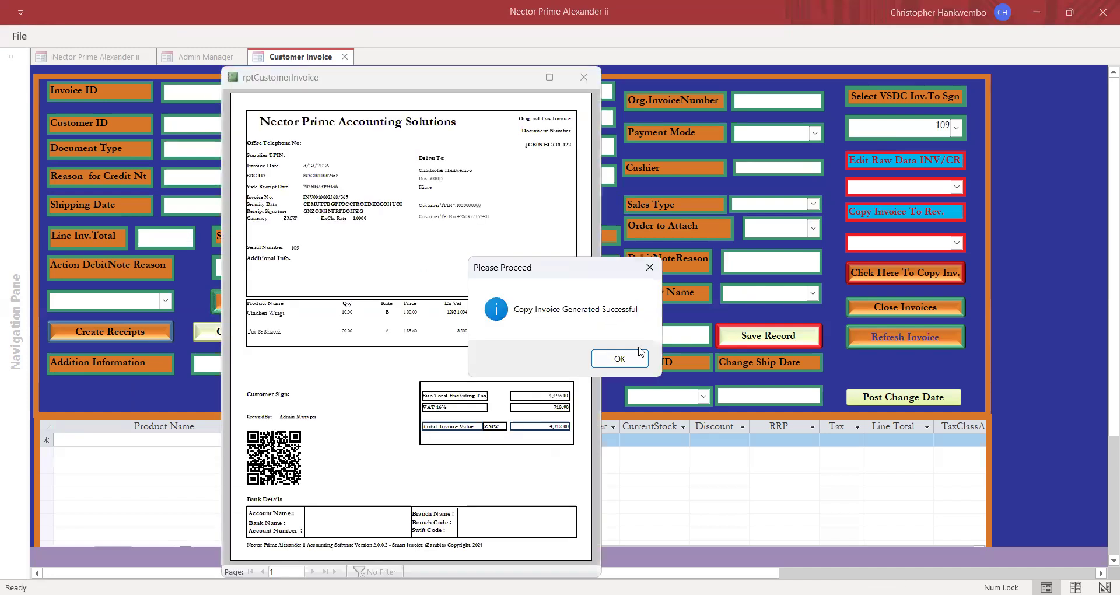
left_click(621, 358)
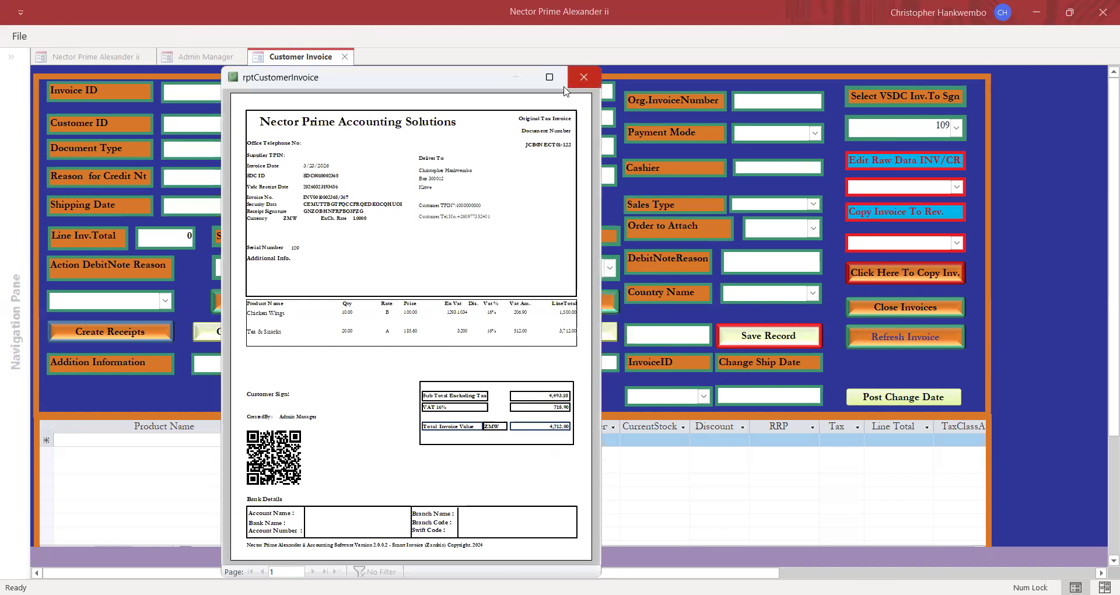
Examine the header, signing details, product lines and totals of the printed tax invoice up close
left_click(550, 77)
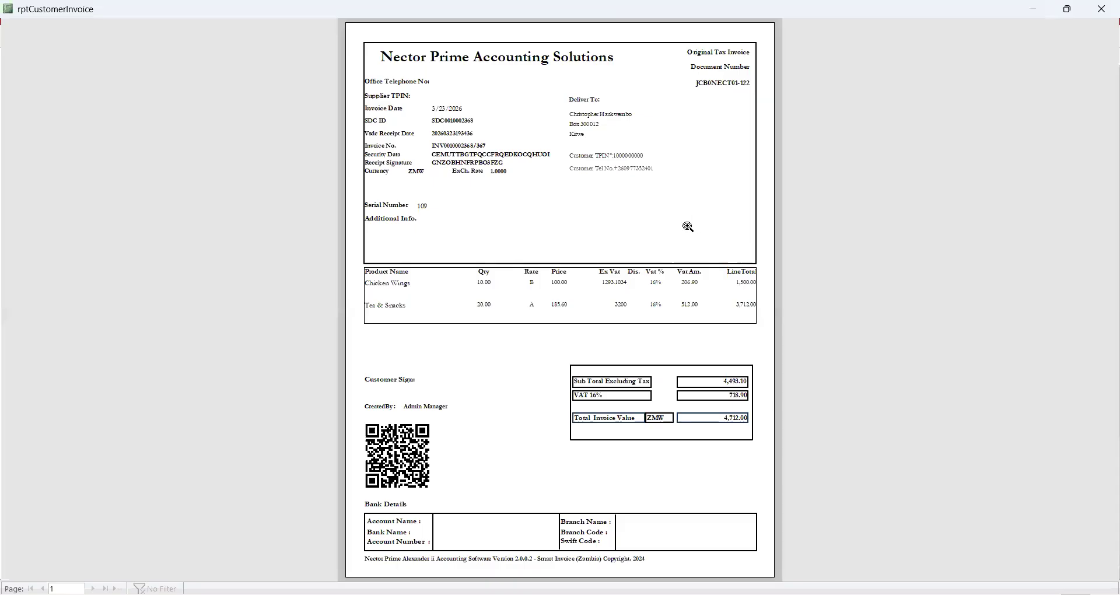
left_click(688, 227)
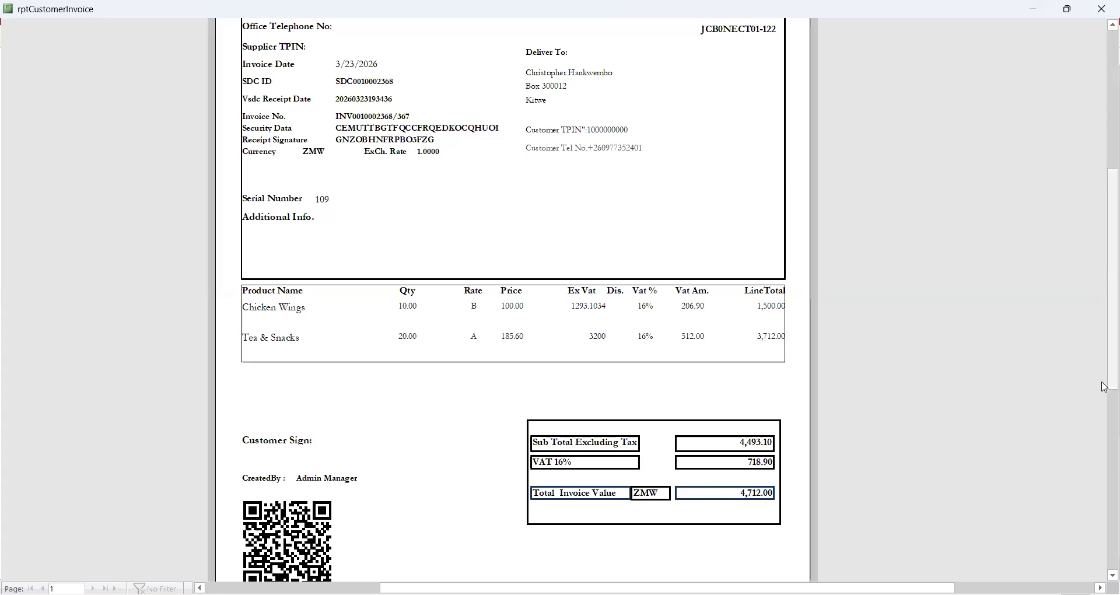
left_click_drag(1104, 360, 1104, 297)
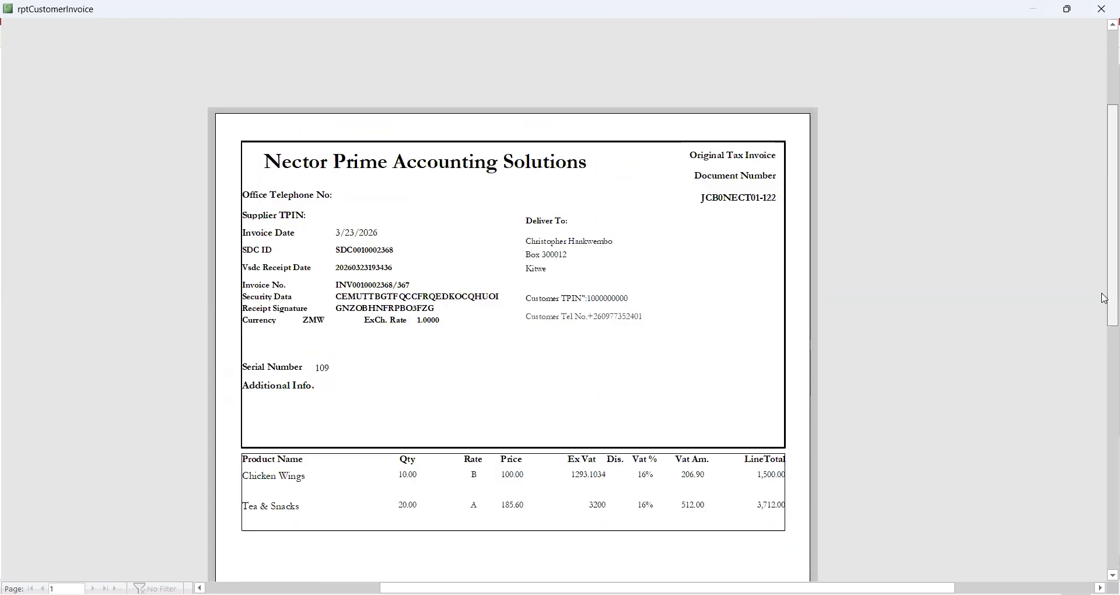
left_click_drag(1102, 294, 1105, 340)
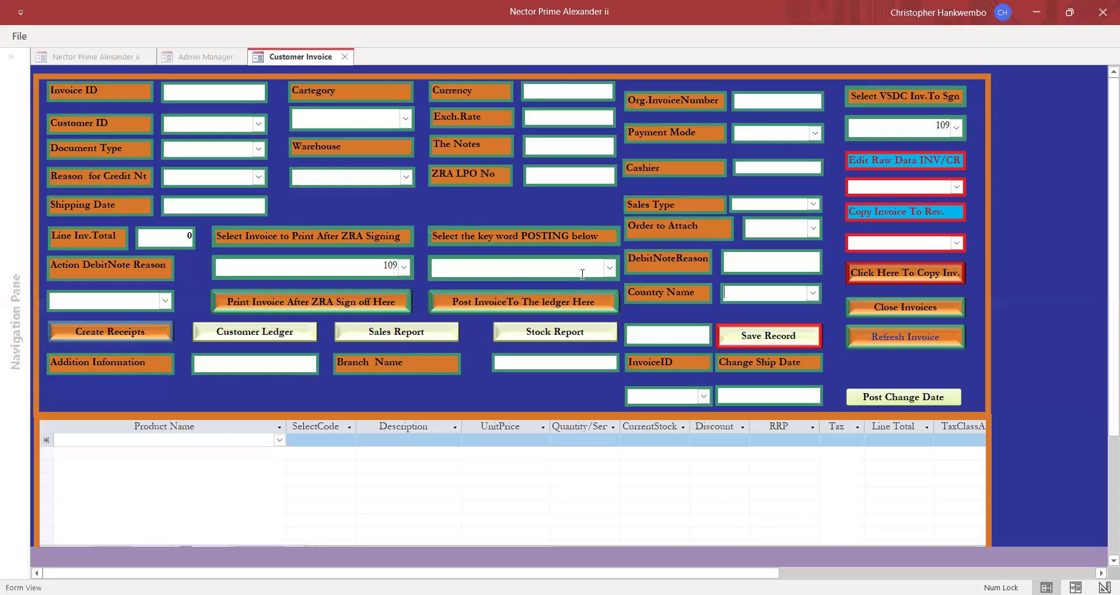
Post the signed invoice to the ledger using the keyword Posting
left_click(608, 267)
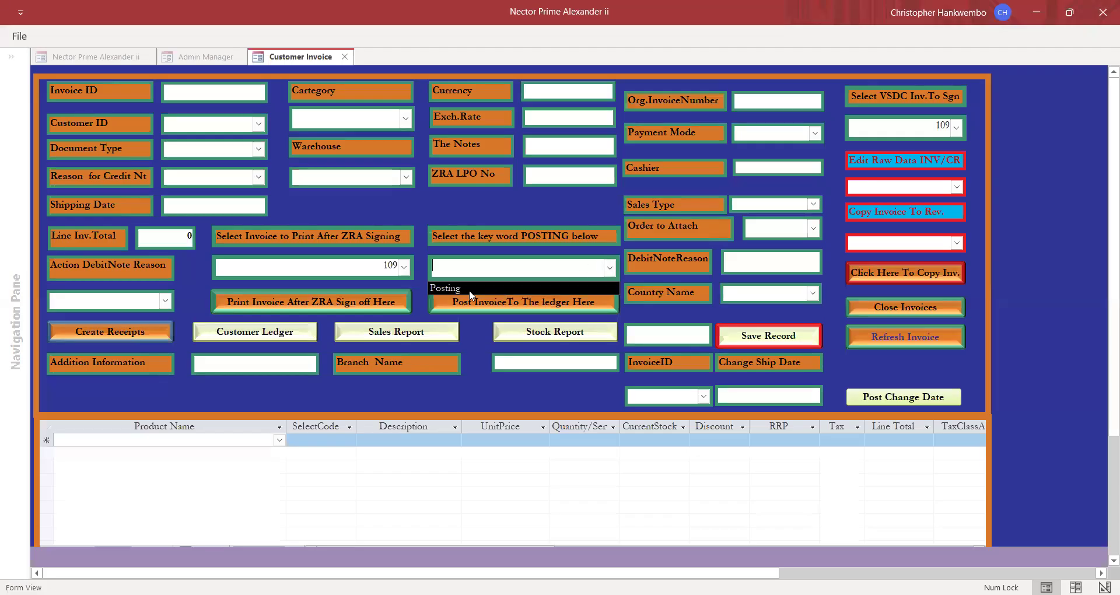
left_click(457, 288)
left_click(531, 305)
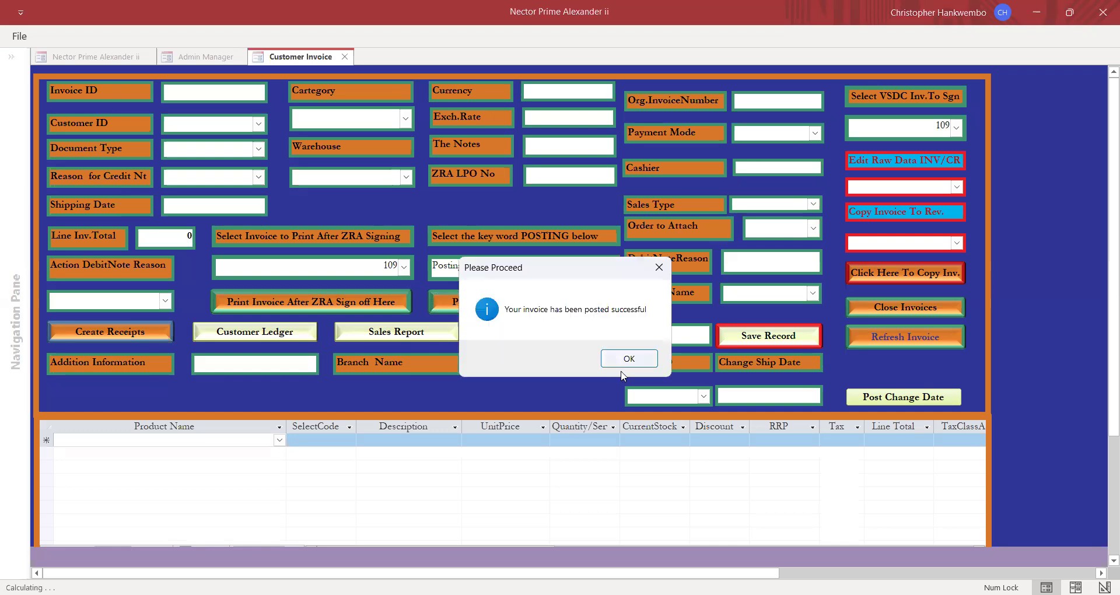
left_click(629, 359)
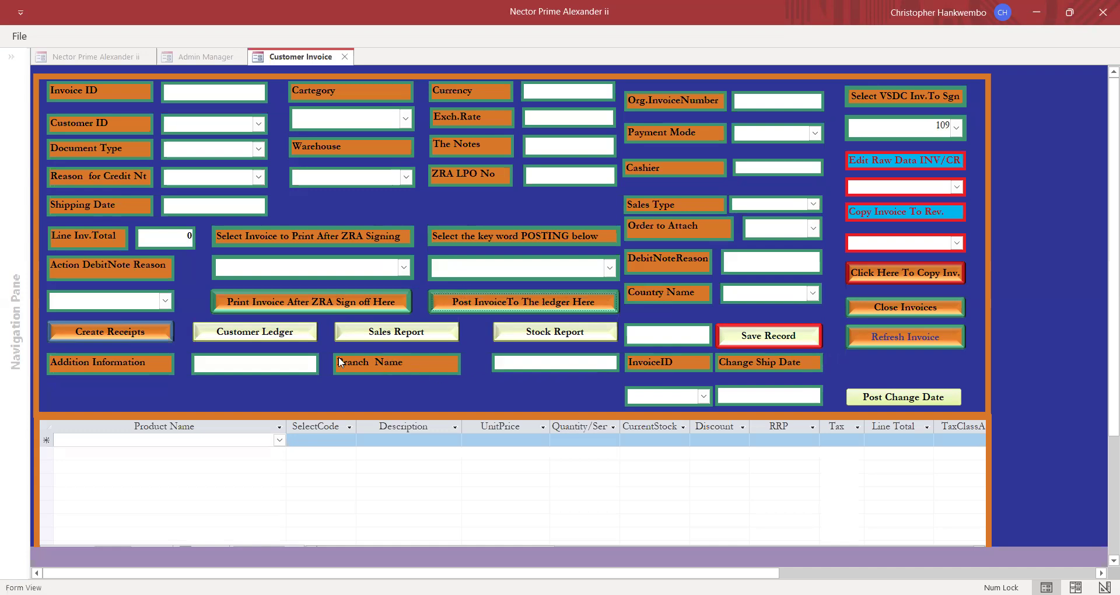
Open customer ledger printing and set both the start date and end date to 3/23/2026
left_click(252, 332)
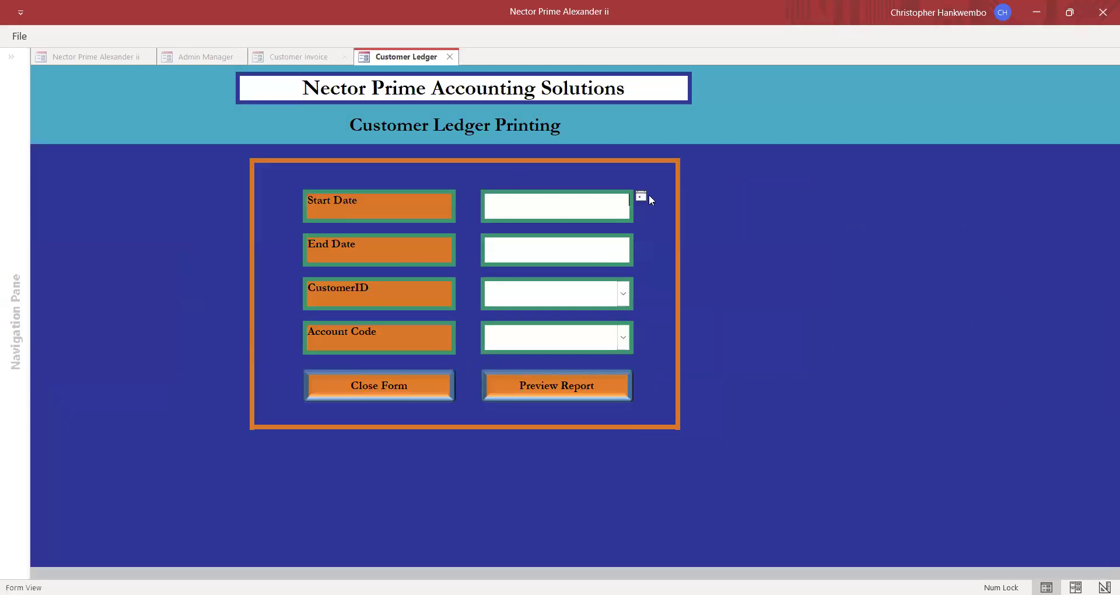
left_click(641, 196)
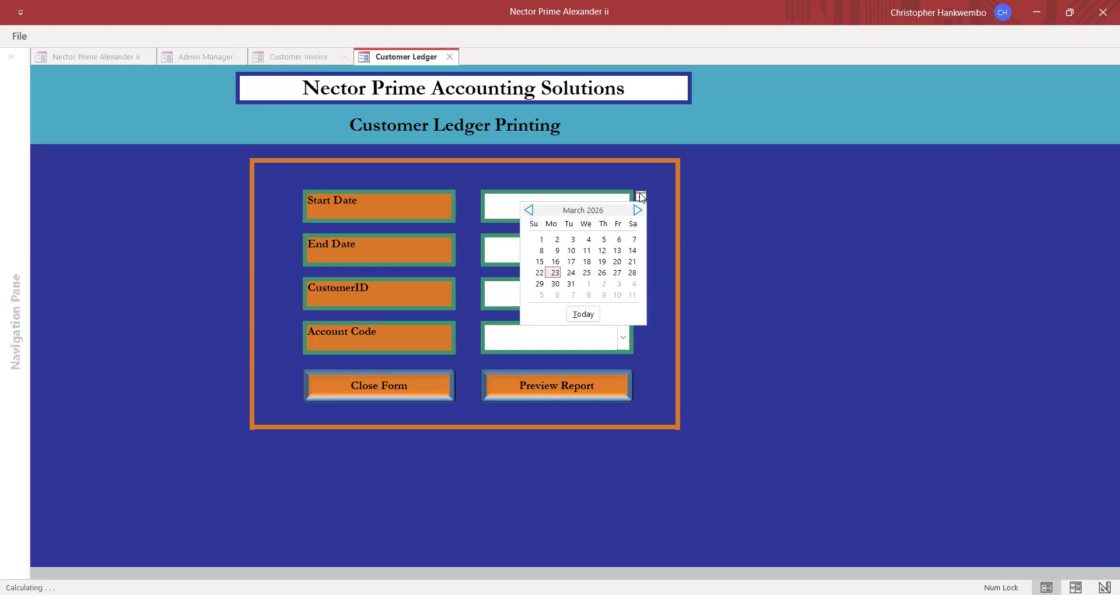
left_click(554, 273)
left_click(615, 252)
left_click(640, 240)
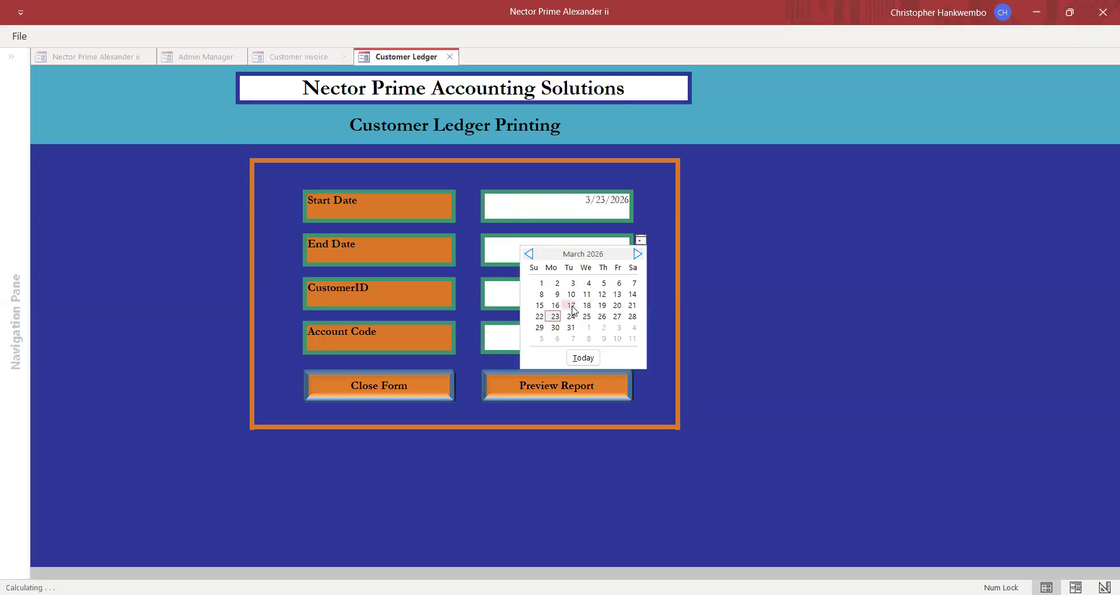
left_click(555, 317)
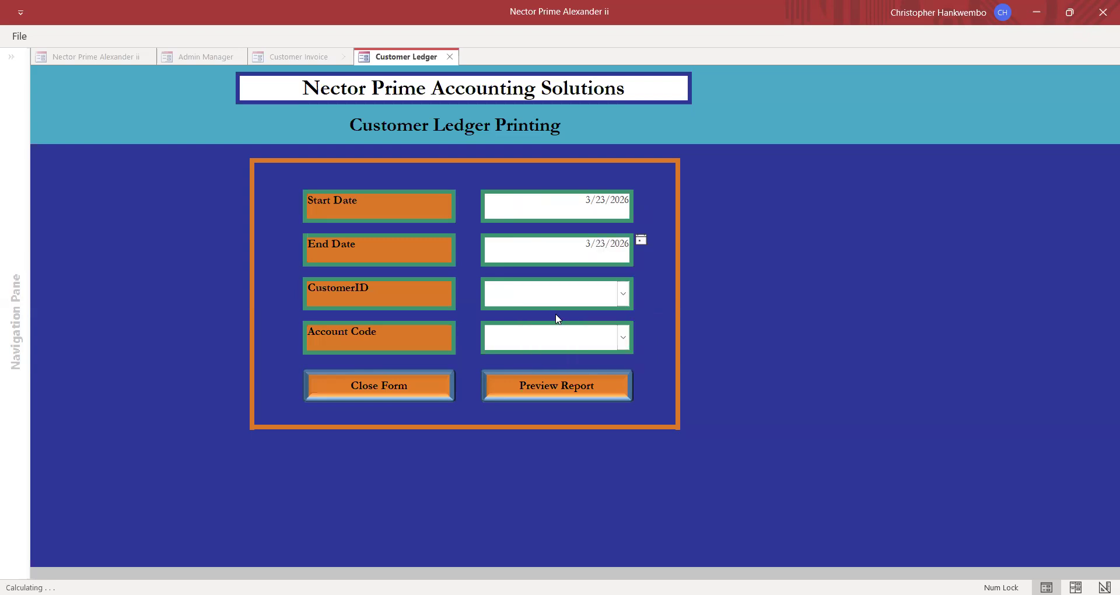
Preview the ledger report for the invoiced customer with account code Debtors Control
left_click(623, 295)
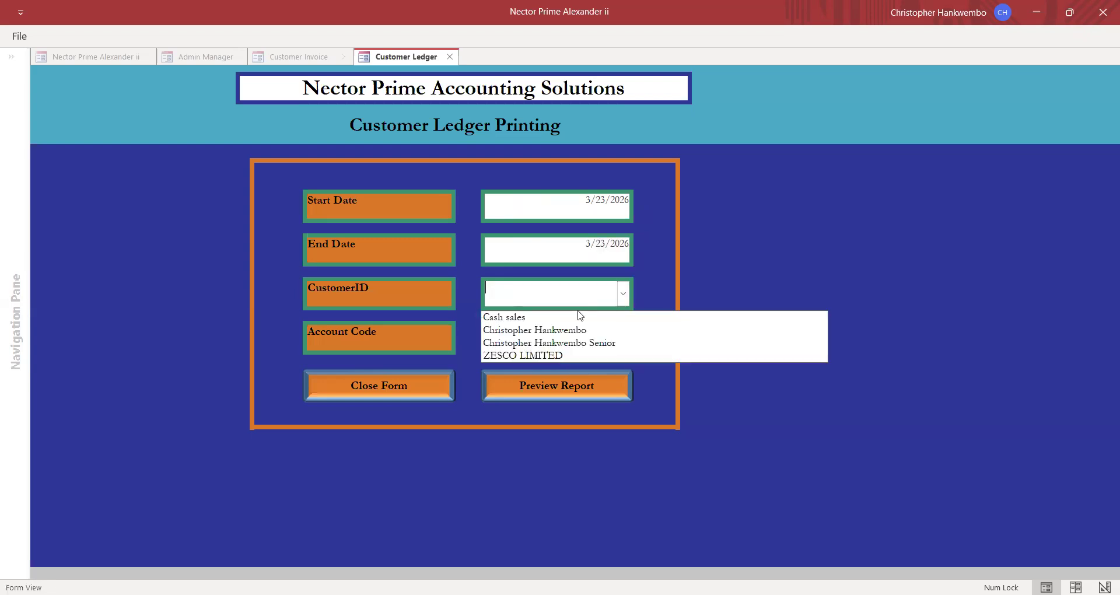
left_click(560, 332)
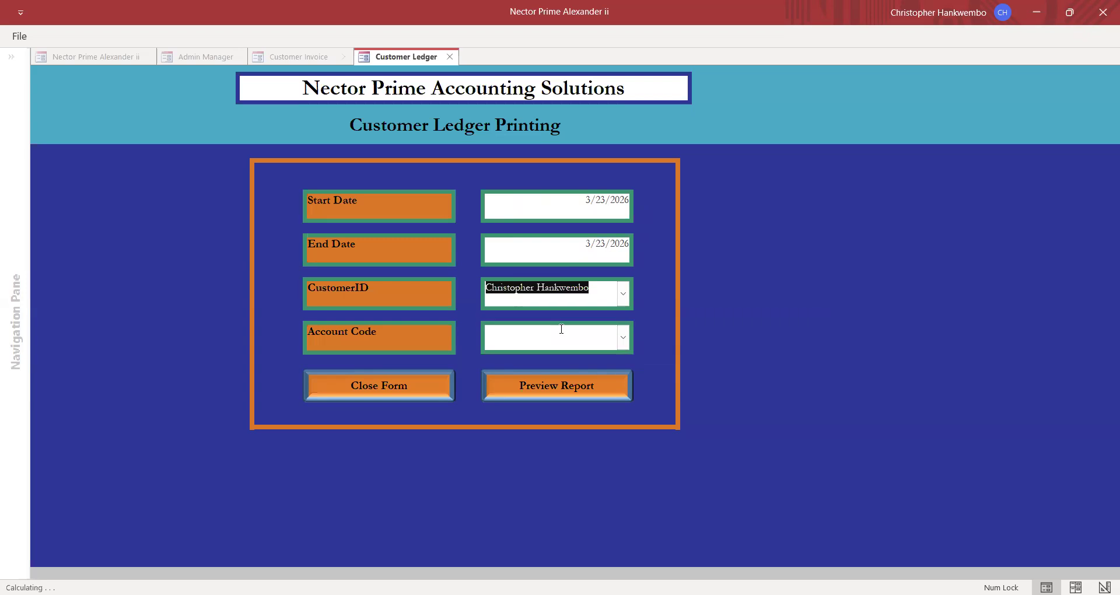
left_click(623, 338)
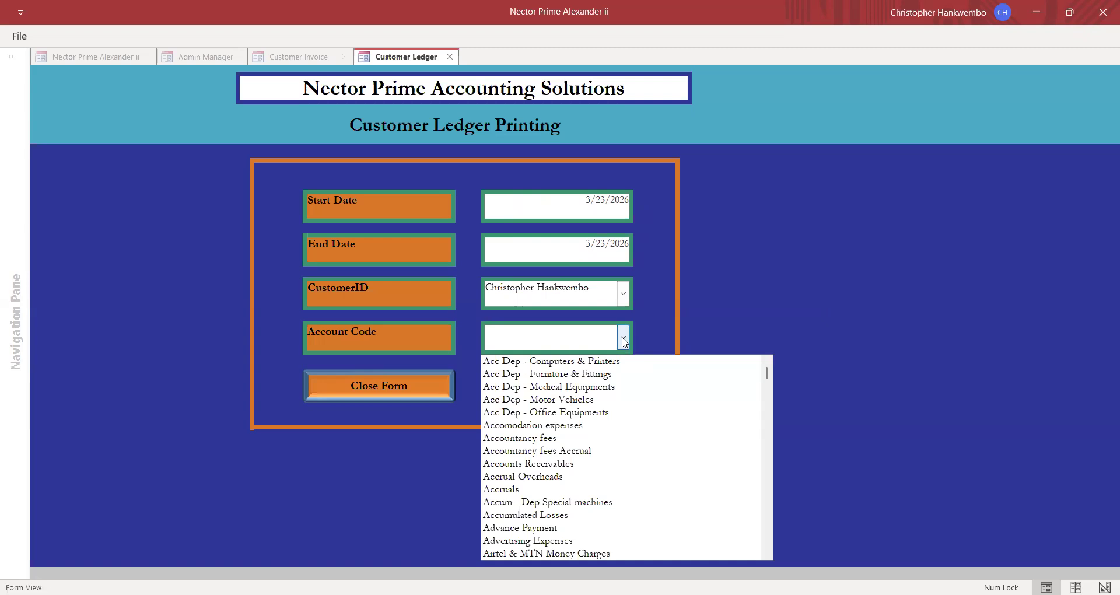
type("debtors Control")
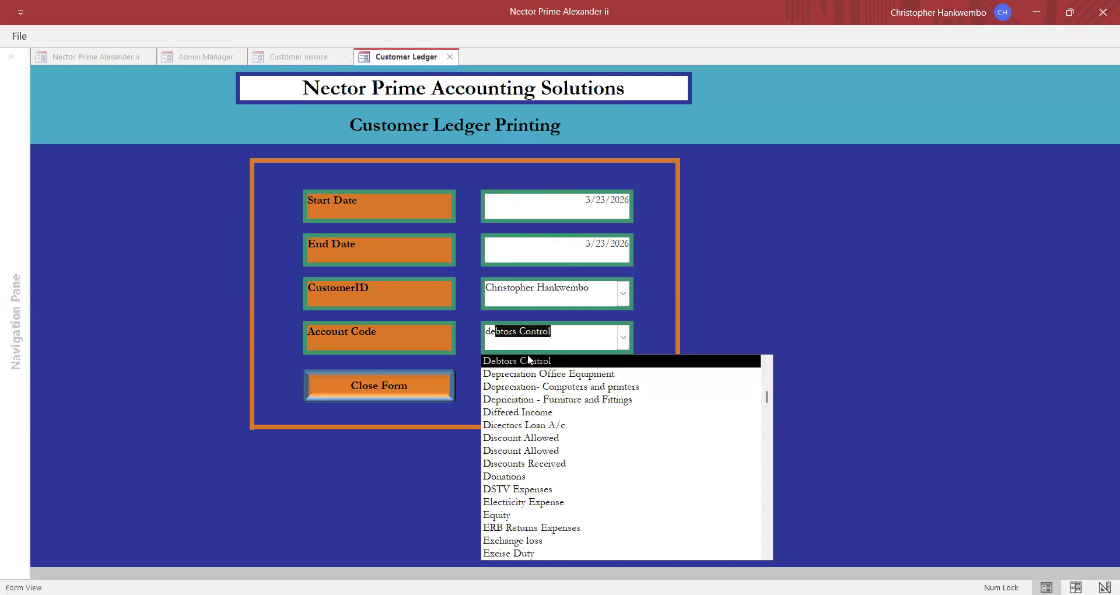
left_click(529, 361)
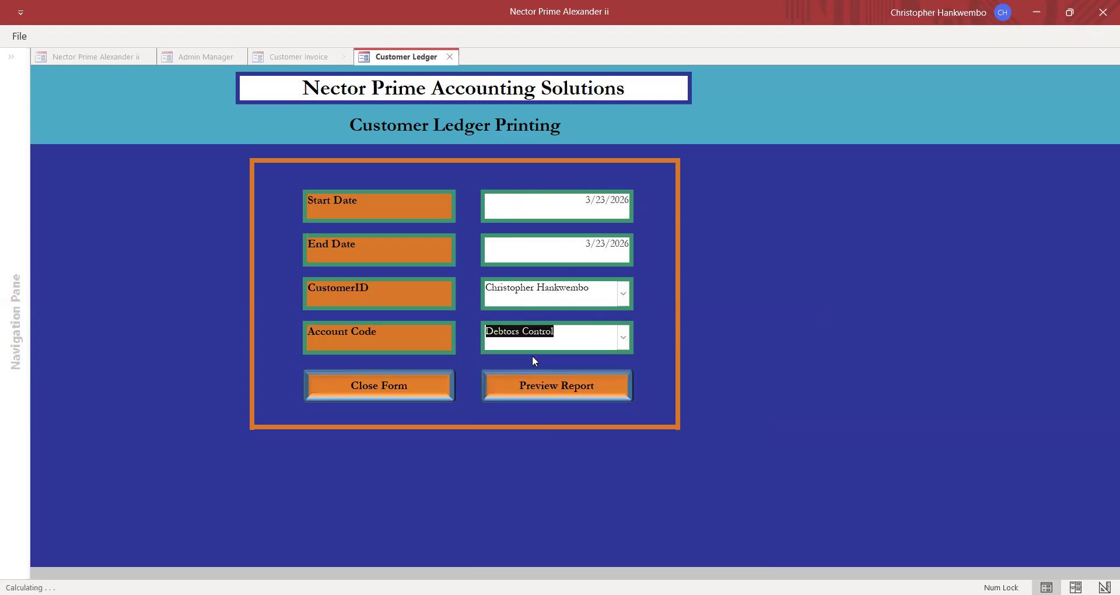
left_click(559, 391)
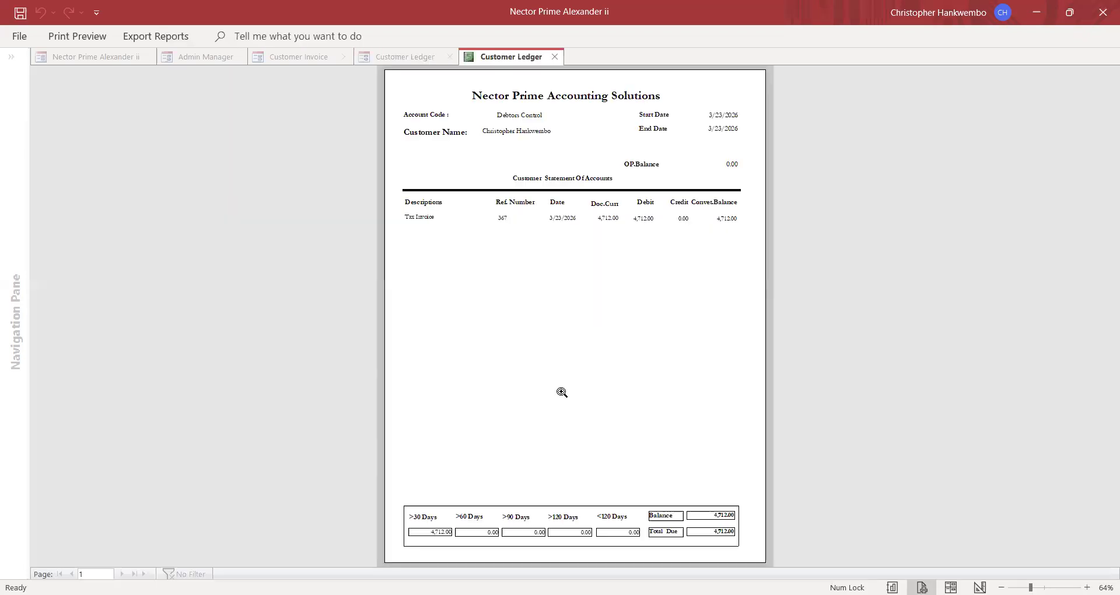
Examine the customer ledger report's header, transaction line, ageing boxes and balances up close
left_click(618, 243)
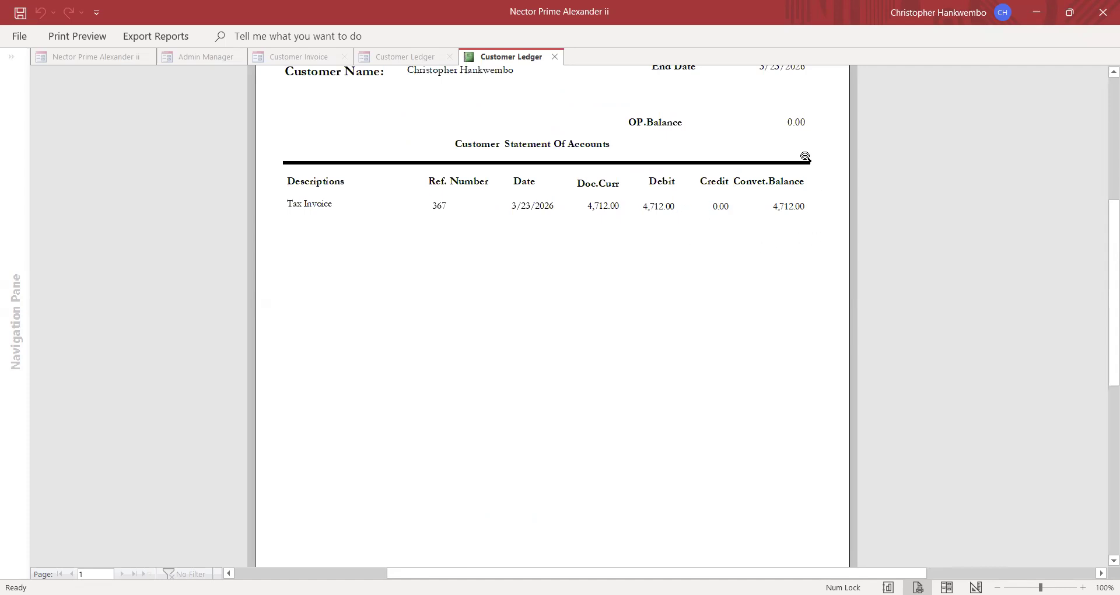
left_click_drag(1104, 304, 1100, 402)
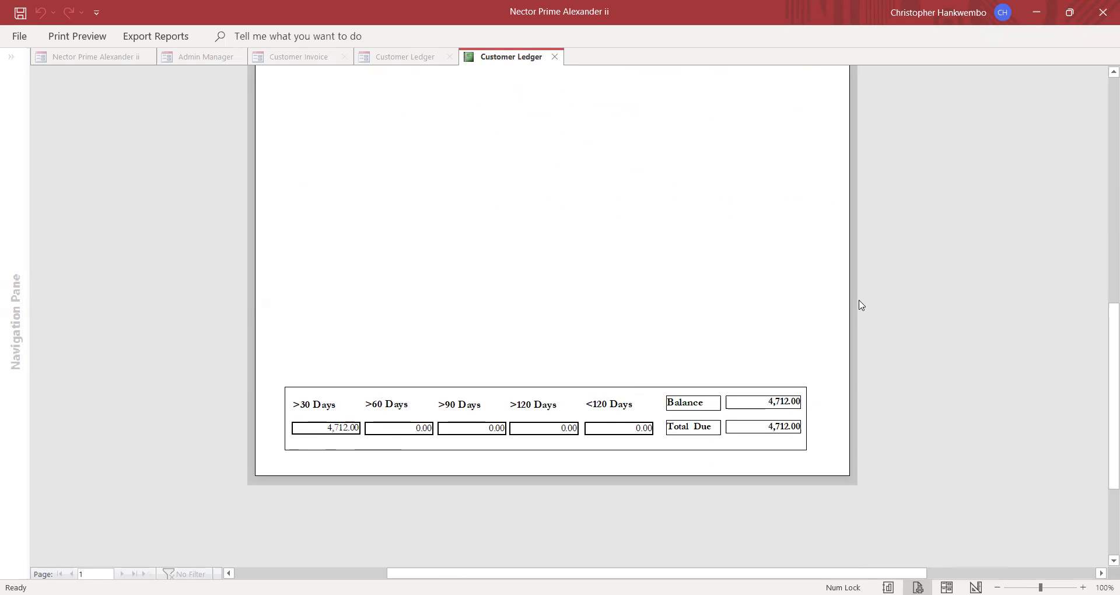
left_click_drag(1105, 401, 1098, 270)
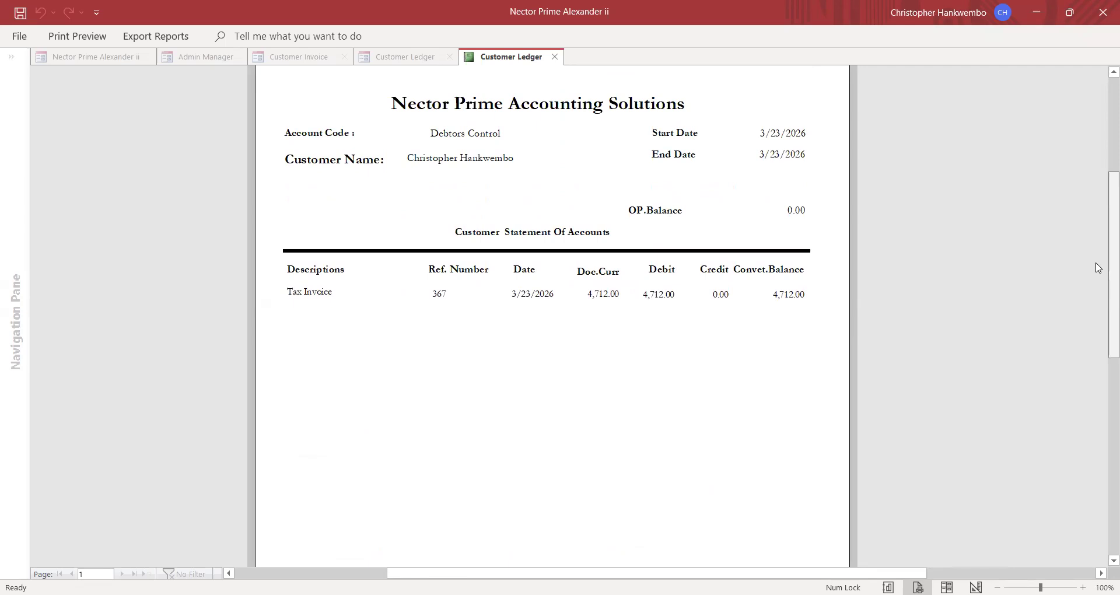
scroll(1096, 262, "up", 1)
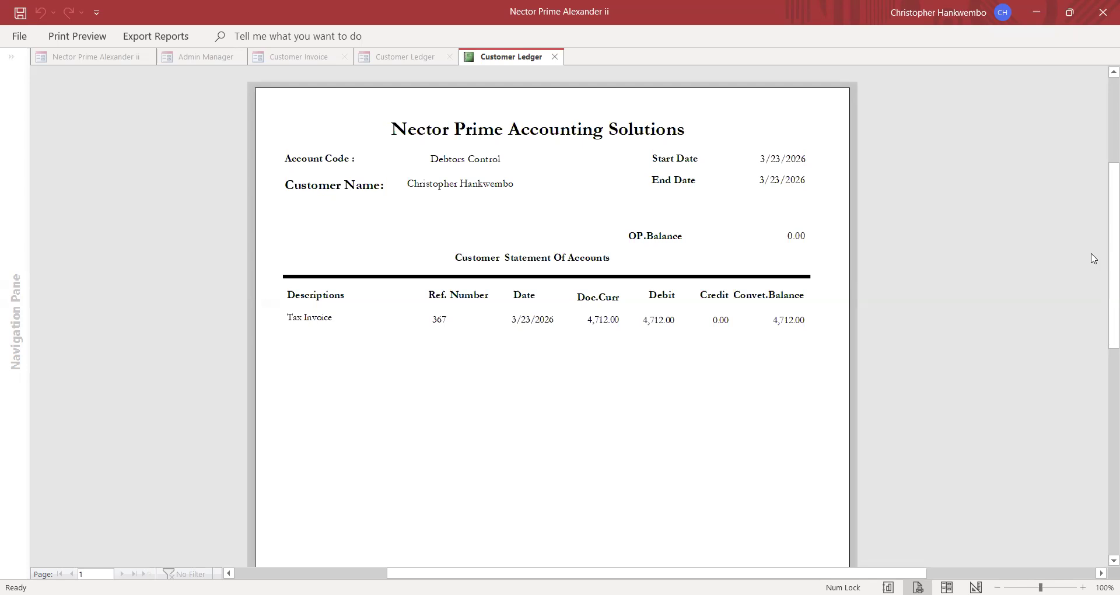
Close the ledger report, the ledger printing form and the customer invoice form
left_click(556, 56)
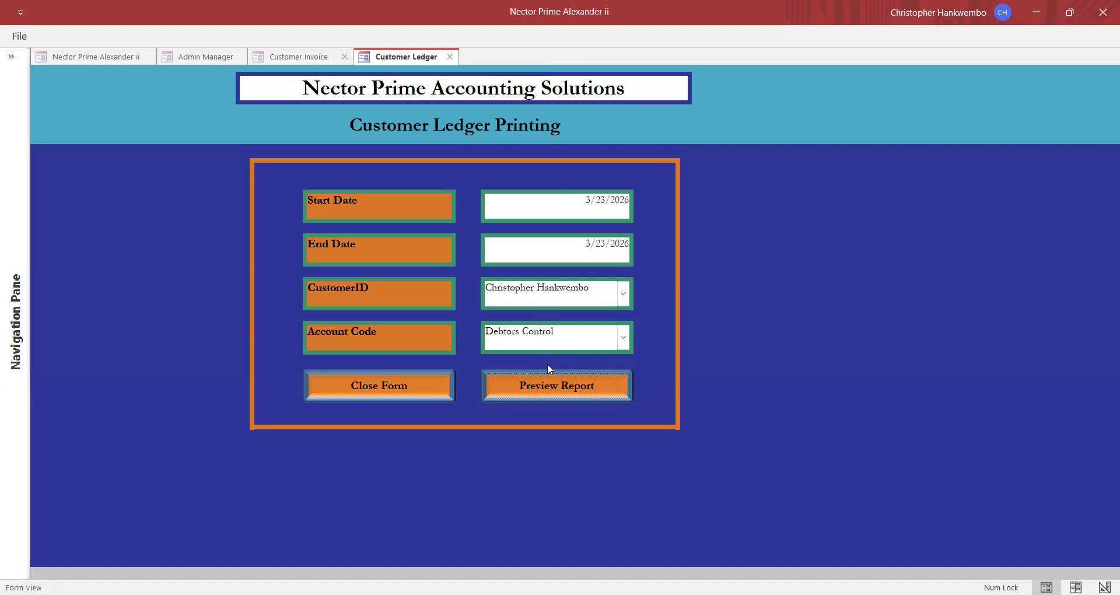
left_click(382, 388)
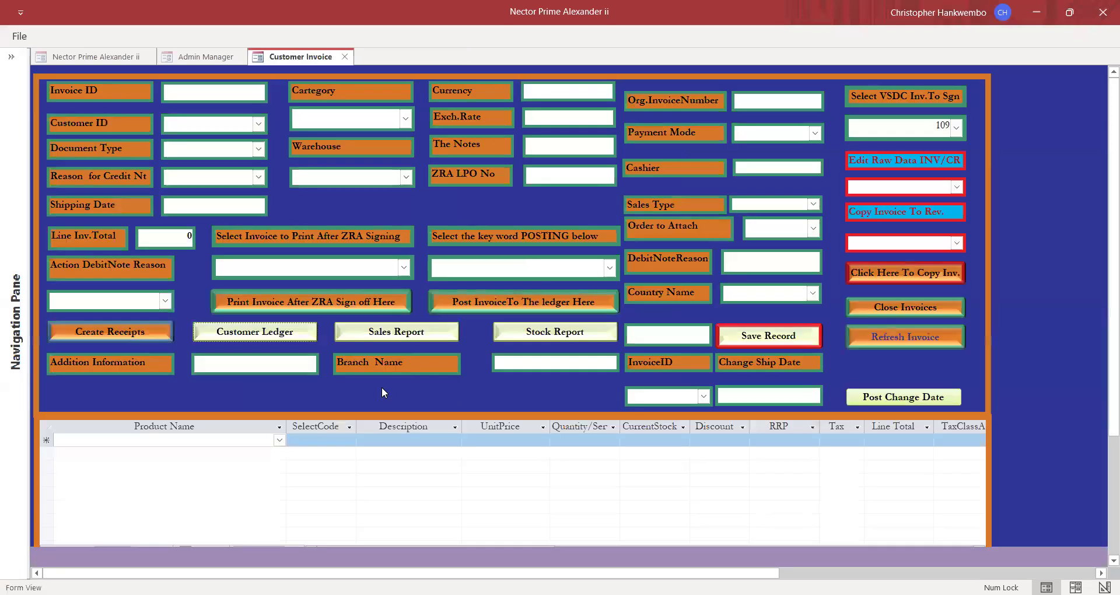
left_click(875, 308)
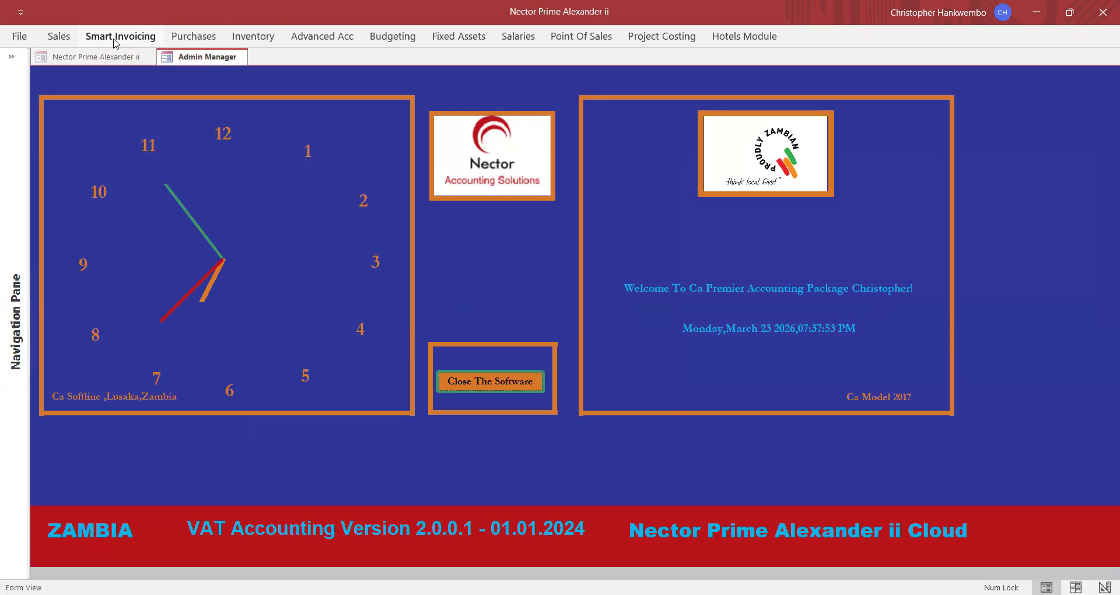
Open receipt creation and enter Traansfer as the cheque number and ZANACO as the bank name
left_click(59, 37)
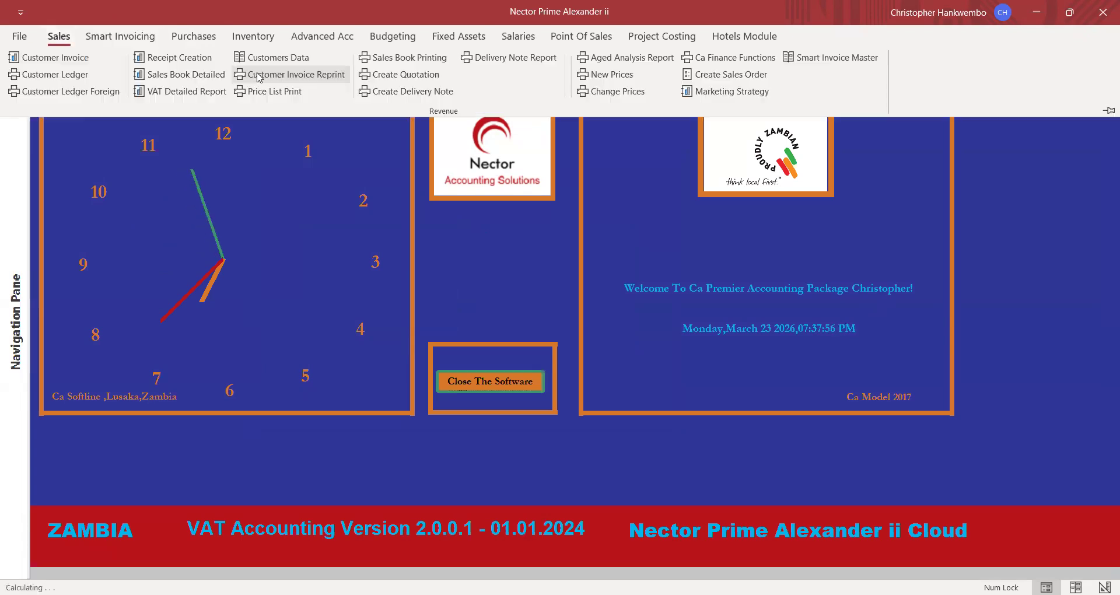
left_click(193, 58)
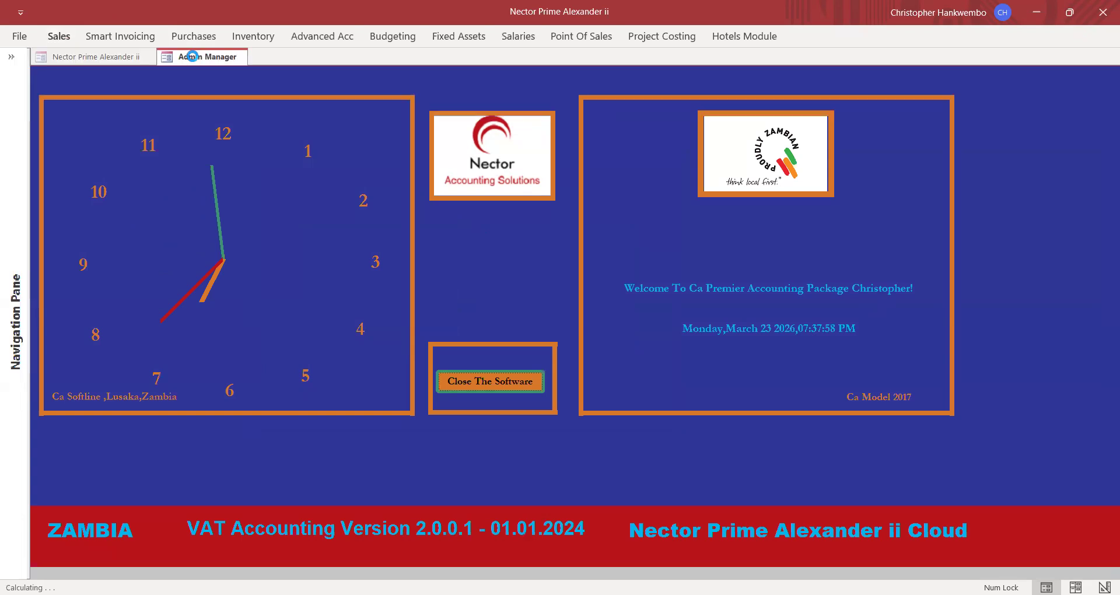
left_click(232, 191)
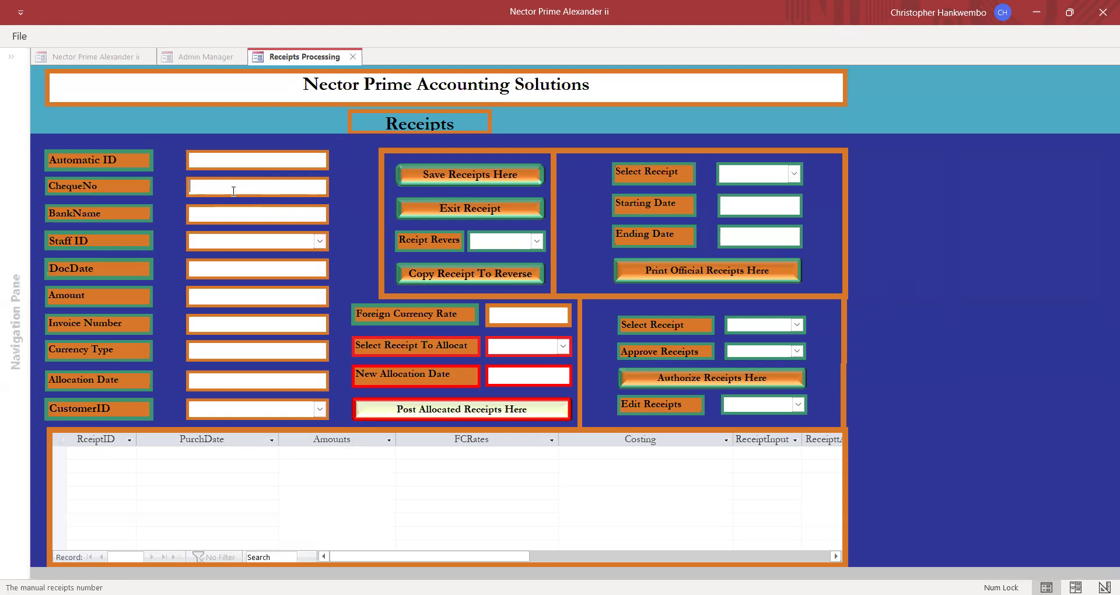
type("Traansfer")
left_click(210, 217)
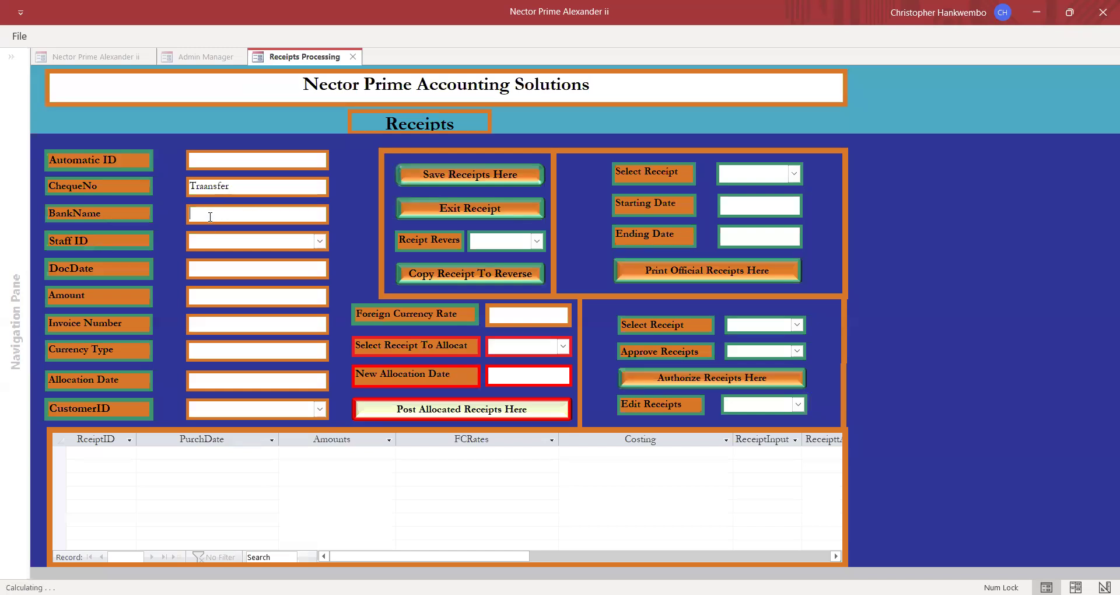
key("Caps_Lock")
type("ZANACO")
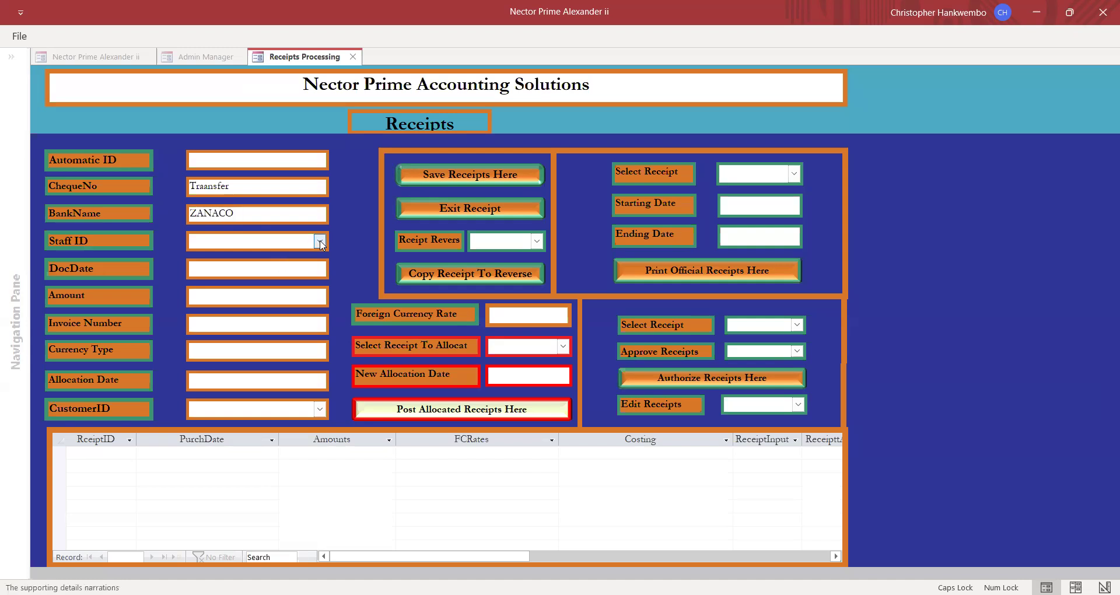
Set the receipt's document date to 3/23/2026, the amount to 4712 and the invoice number to 109
left_click(318, 270)
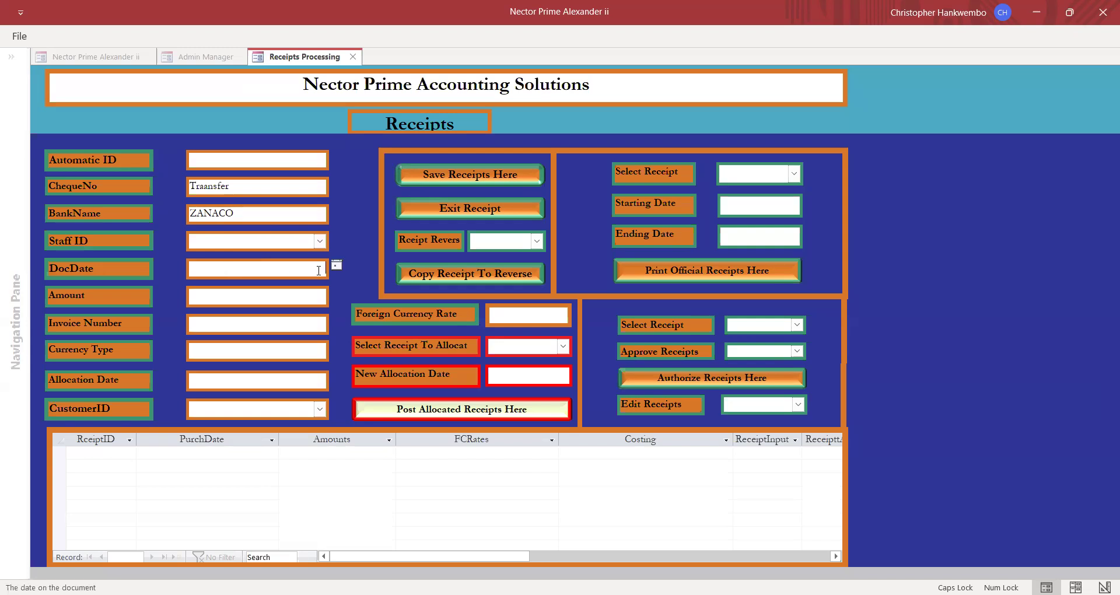
left_click(336, 266)
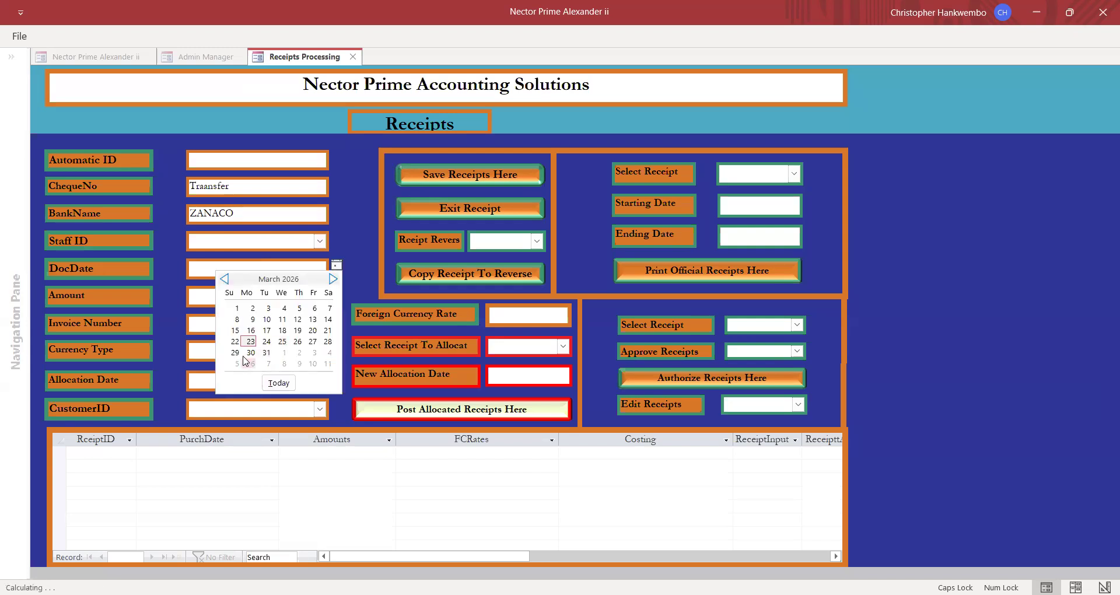
left_click(251, 343)
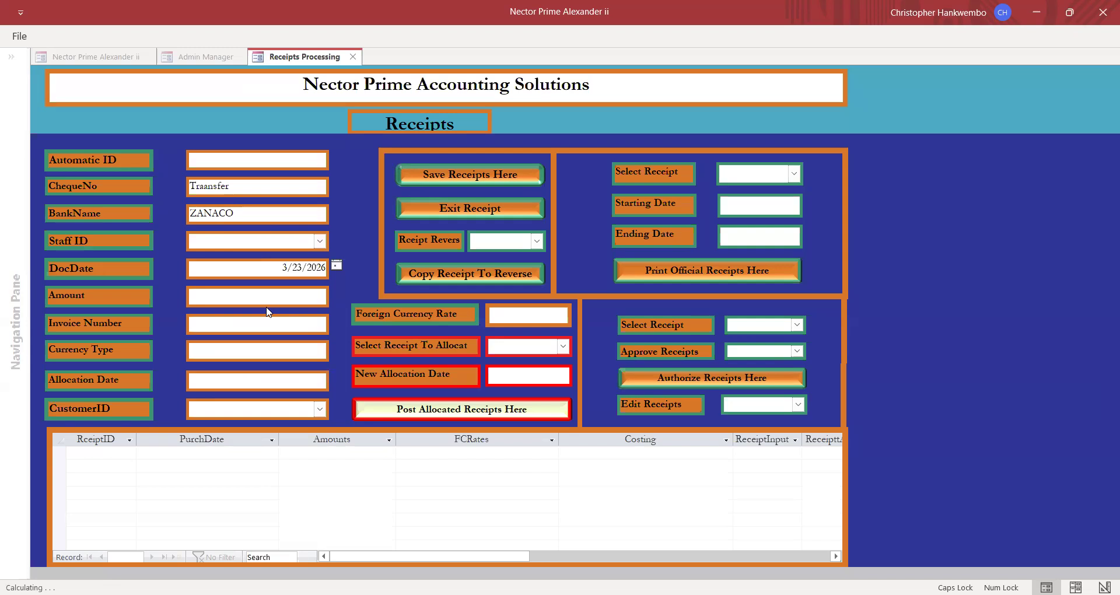
left_click(242, 293)
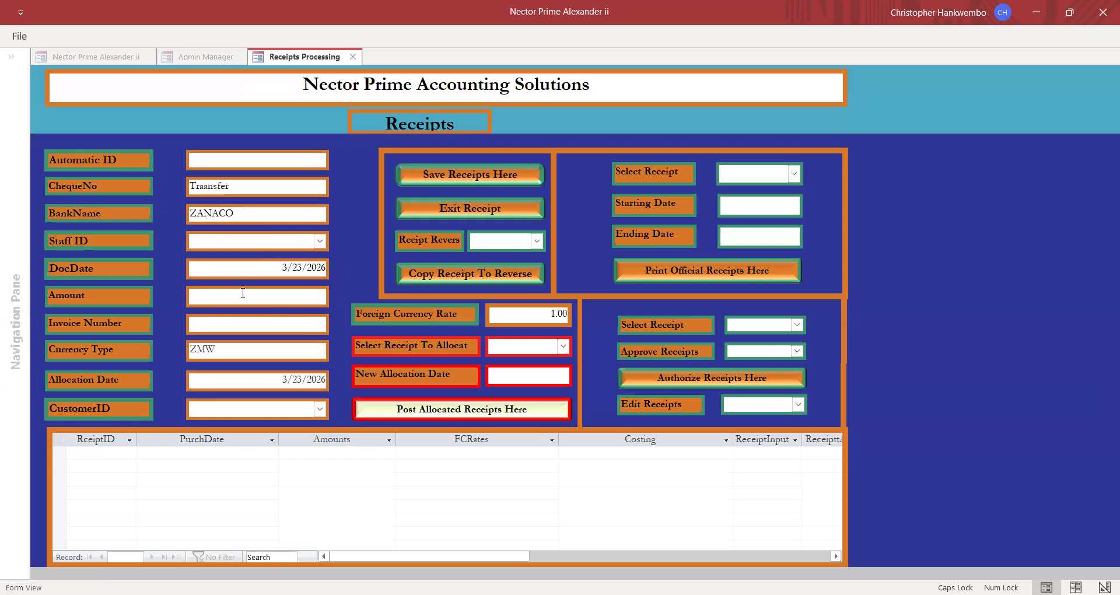
type("4712")
left_click(222, 323)
type("109")
Assign the invoiced customer to the receipt and save it
left_click(319, 409)
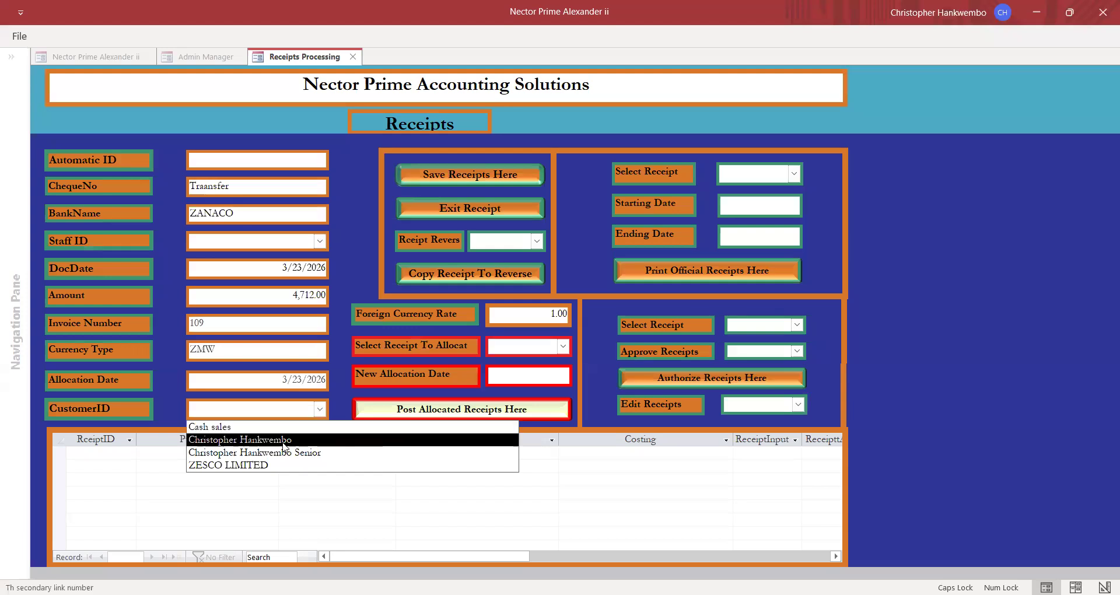
left_click(271, 441)
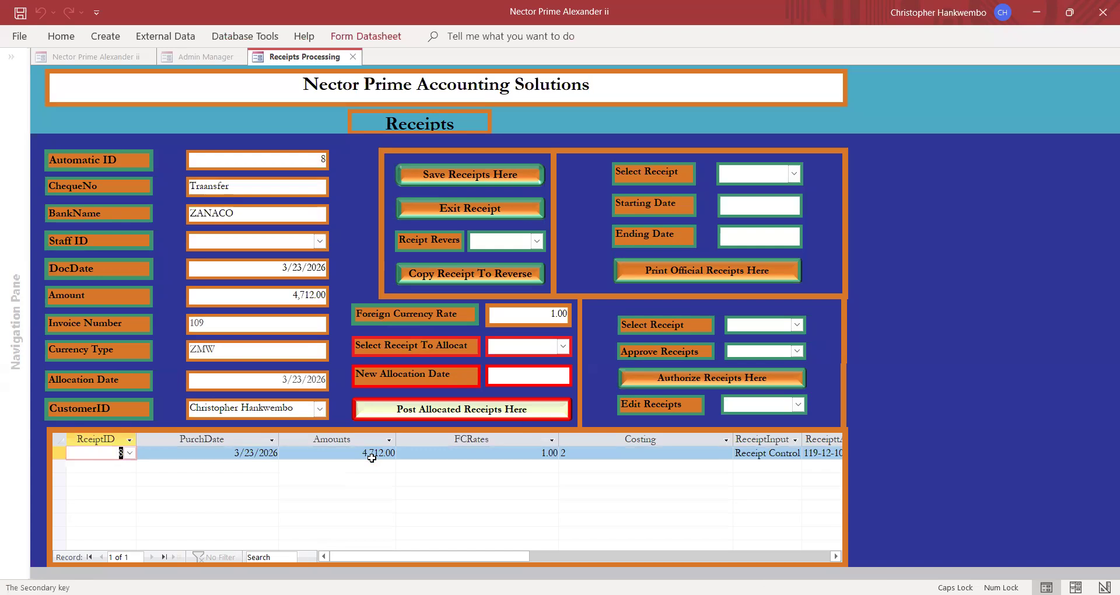
left_click(441, 176)
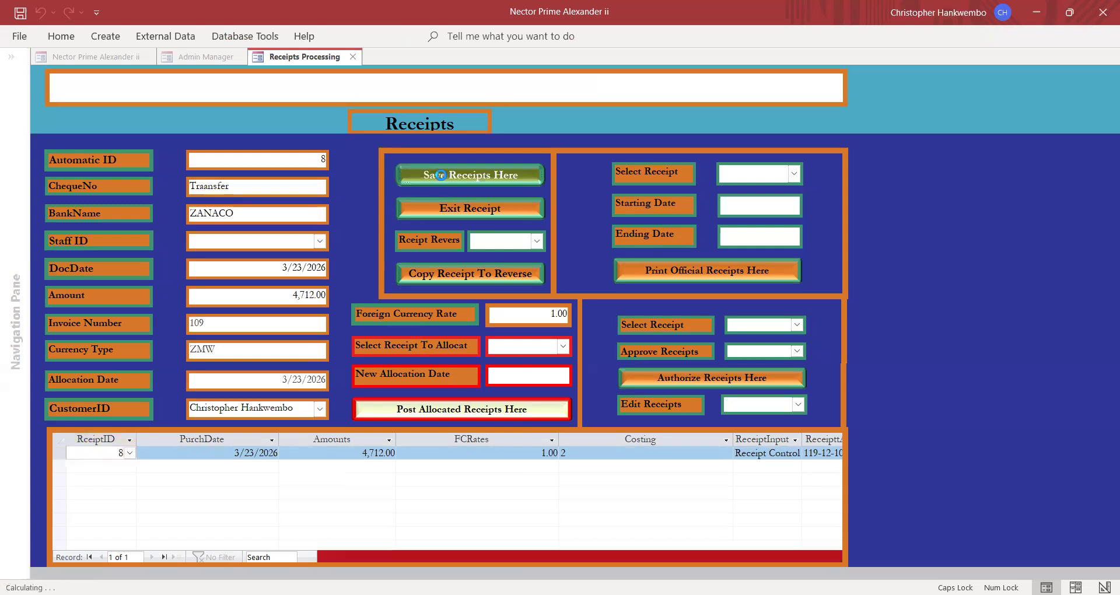
Print official receipt 8 with both the starting date and ending date set to 3/23/2026
left_click(793, 173)
left_click(738, 193)
left_click(736, 209)
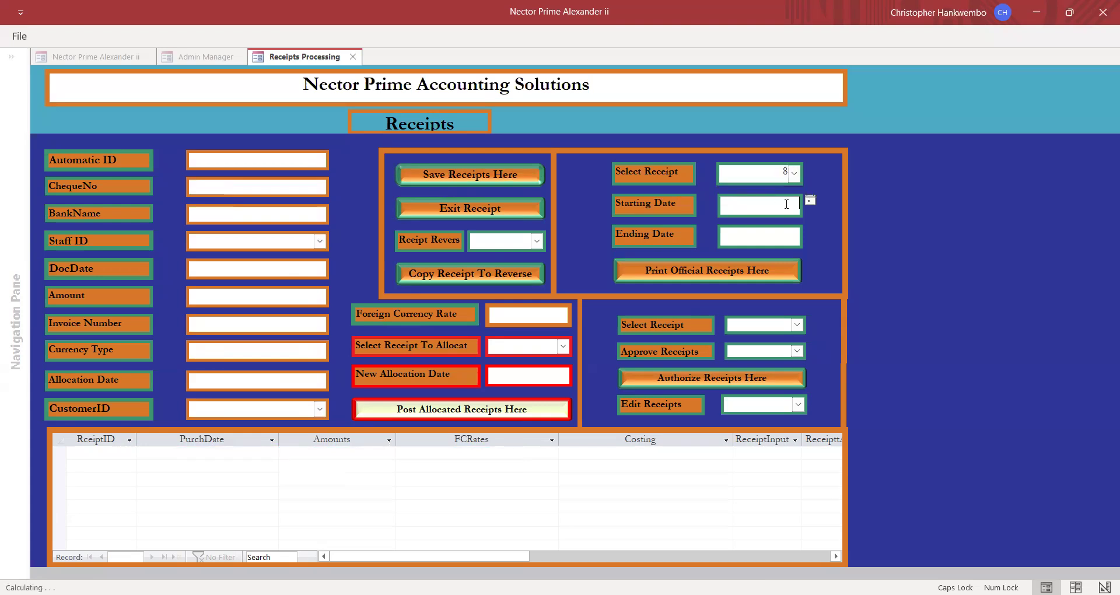
left_click(810, 200)
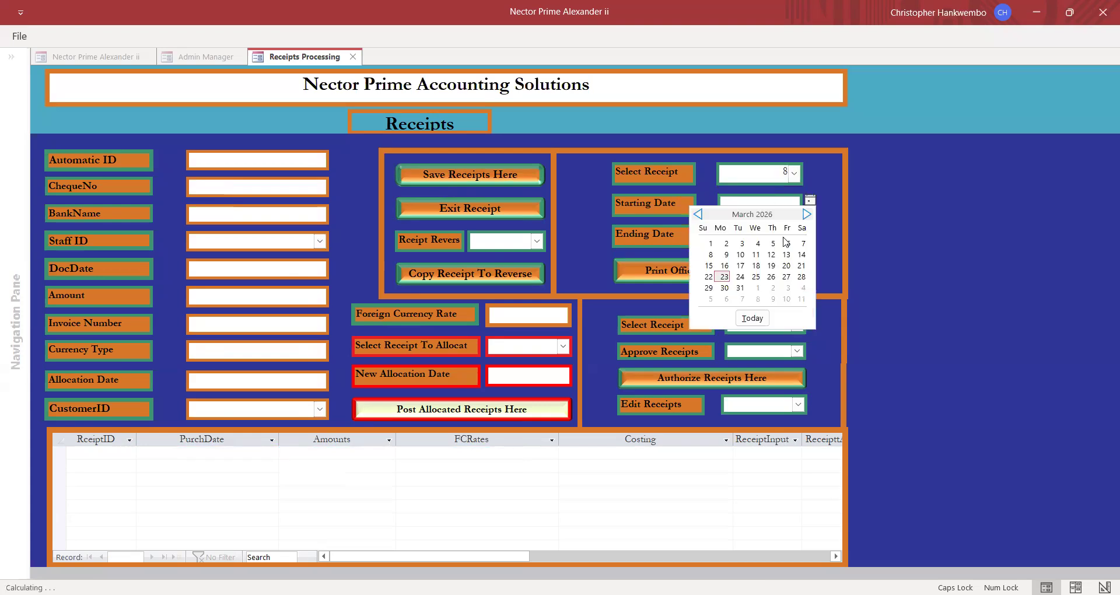
left_click(724, 276)
left_click(767, 237)
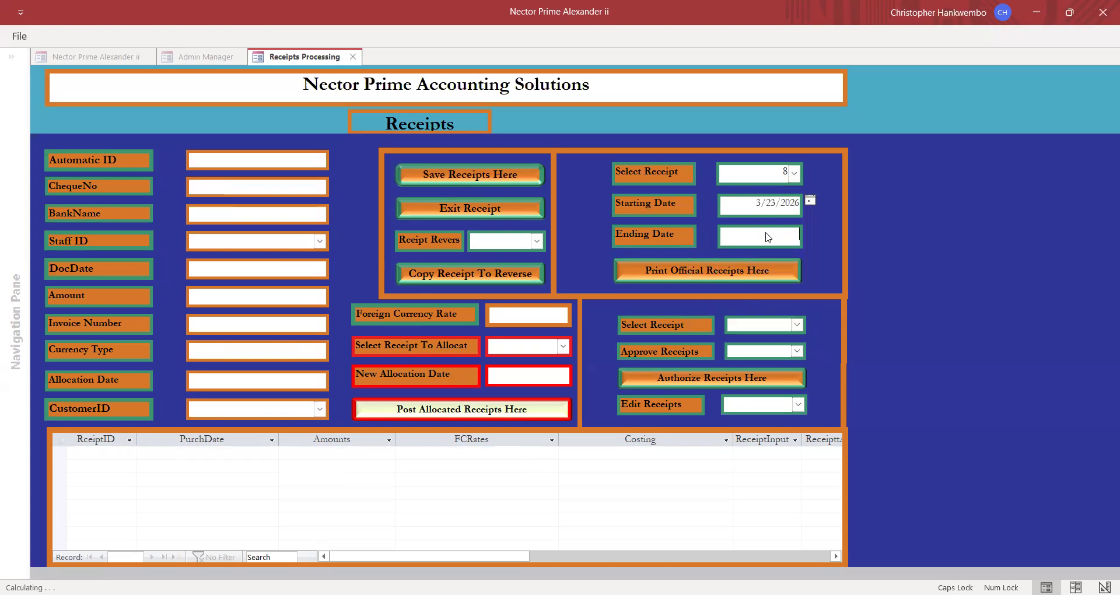
left_click(810, 232)
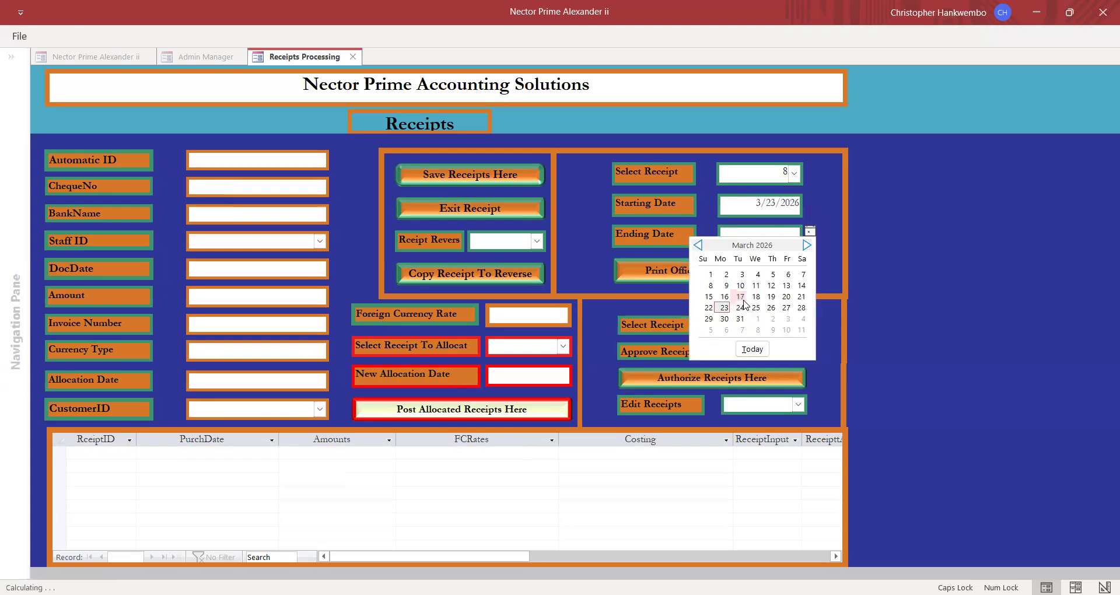
left_click(725, 308)
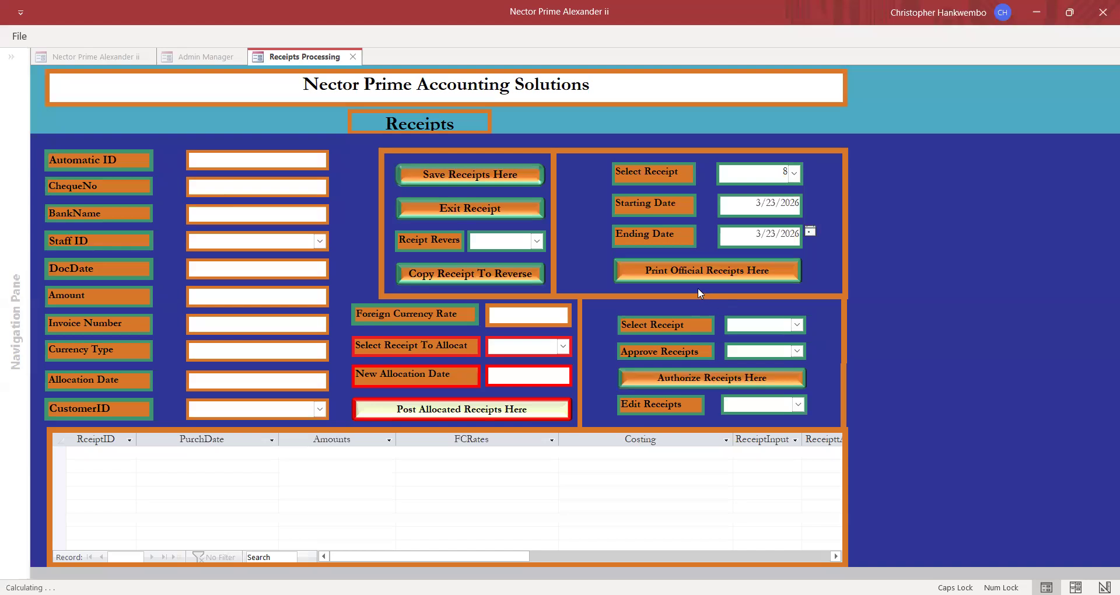
left_click(689, 272)
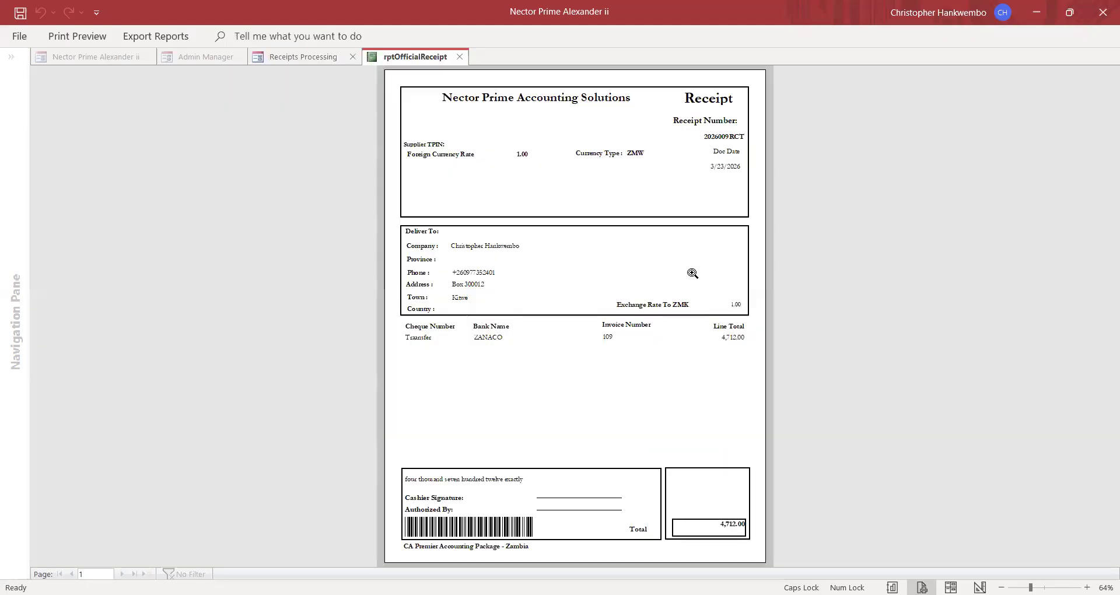
Examine the printed receipt's header, customer details, payment line, signature section and total up close
left_click(636, 211)
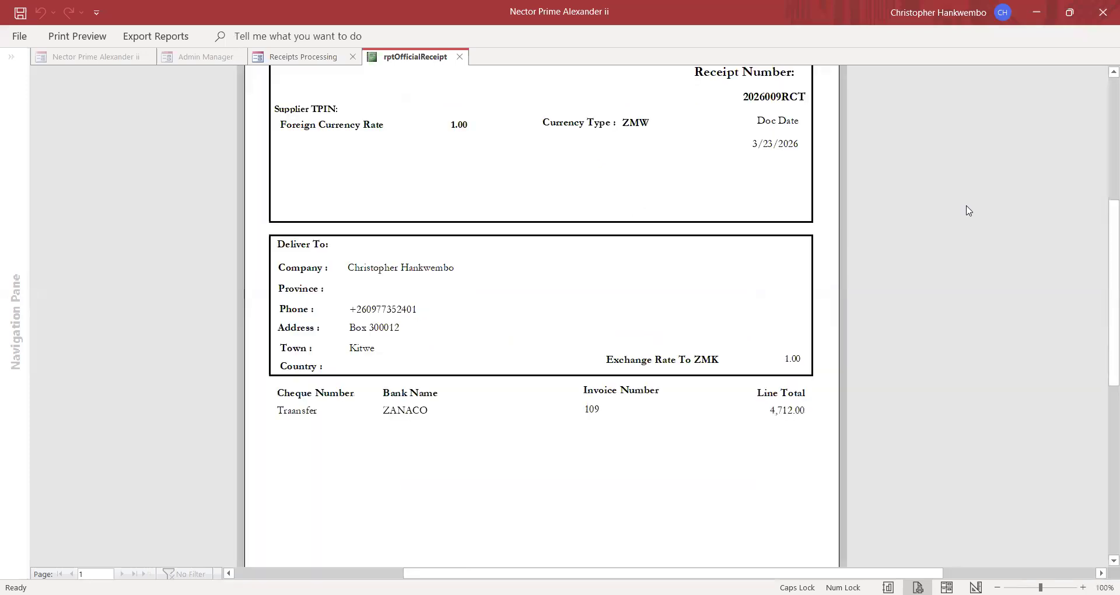
mouse_move(1104, 266)
left_mouse_down()
mouse_move(1104, 224)
mouse_move(1105, 322)
left_mouse_up()
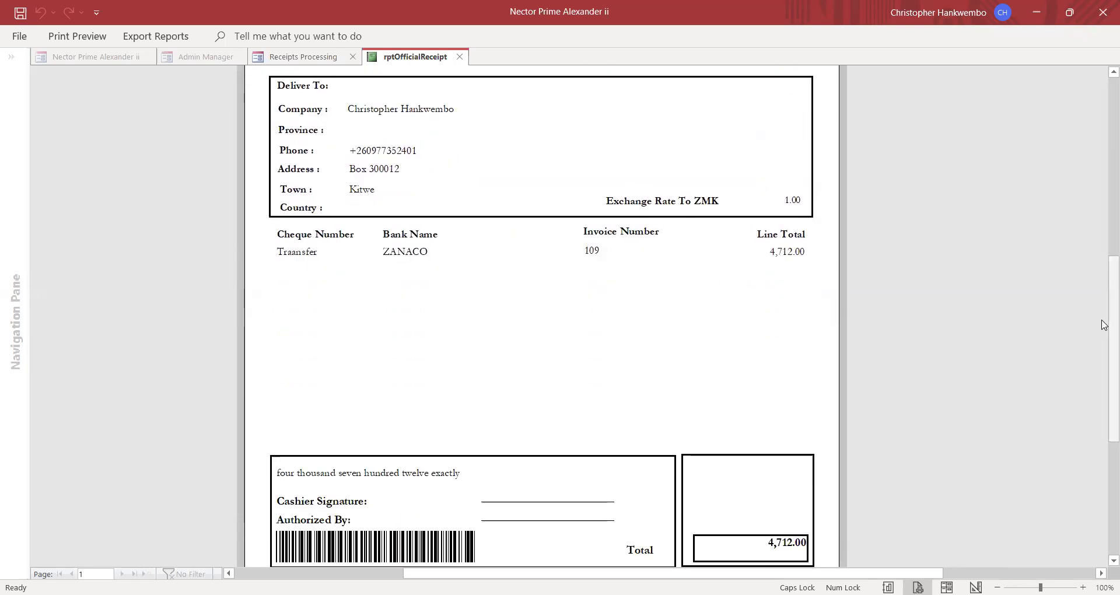
left_click_drag(1104, 322, 1104, 380)
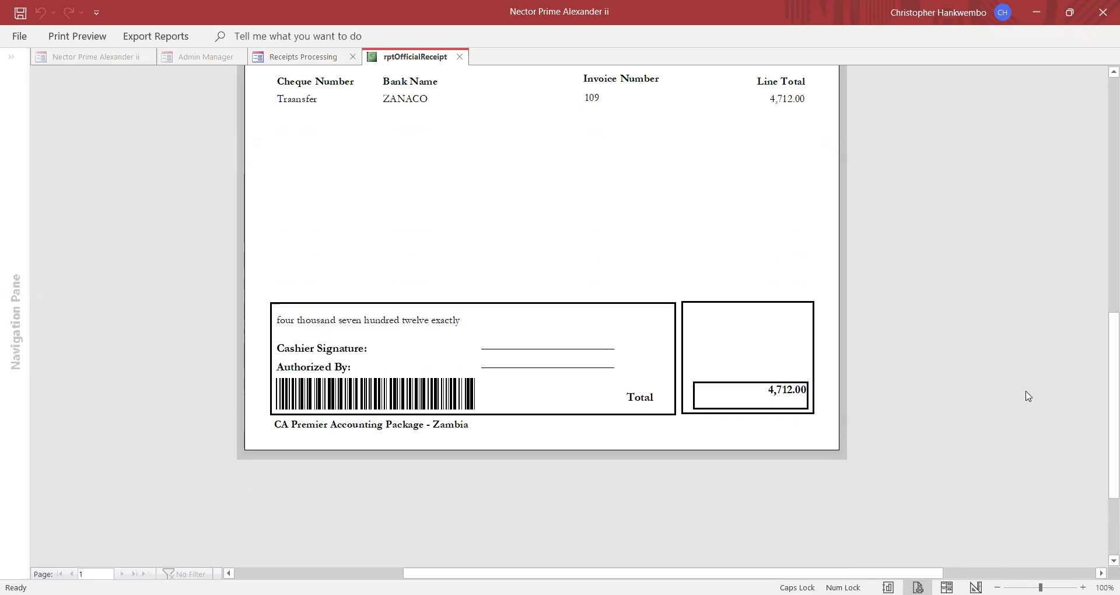
left_click_drag(1104, 425, 1072, 245)
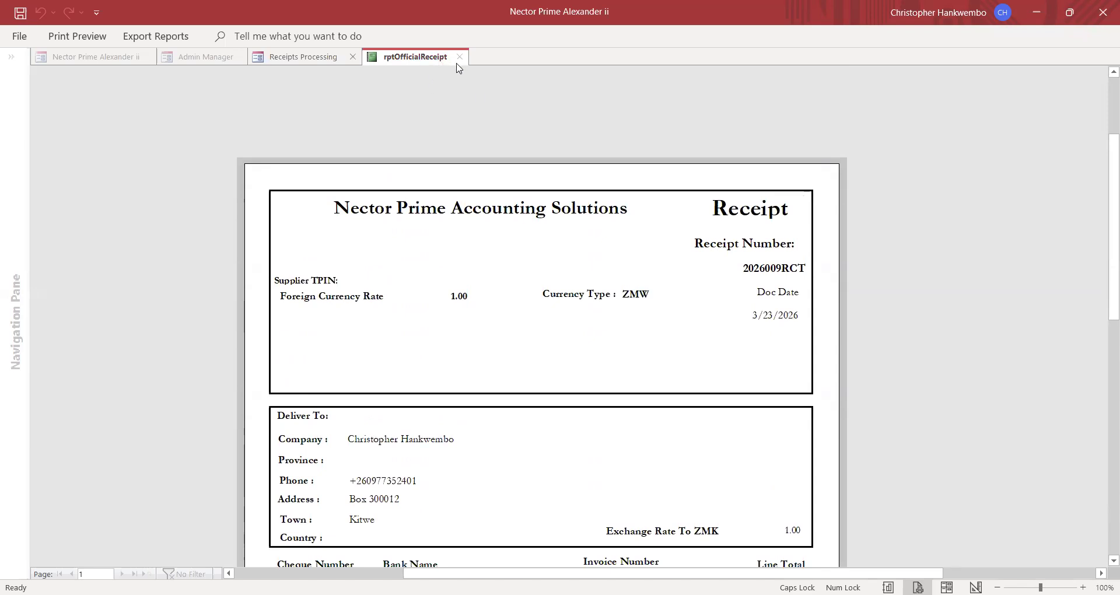
Check the export formats available for the receipt, and close its preview
left_click(150, 37)
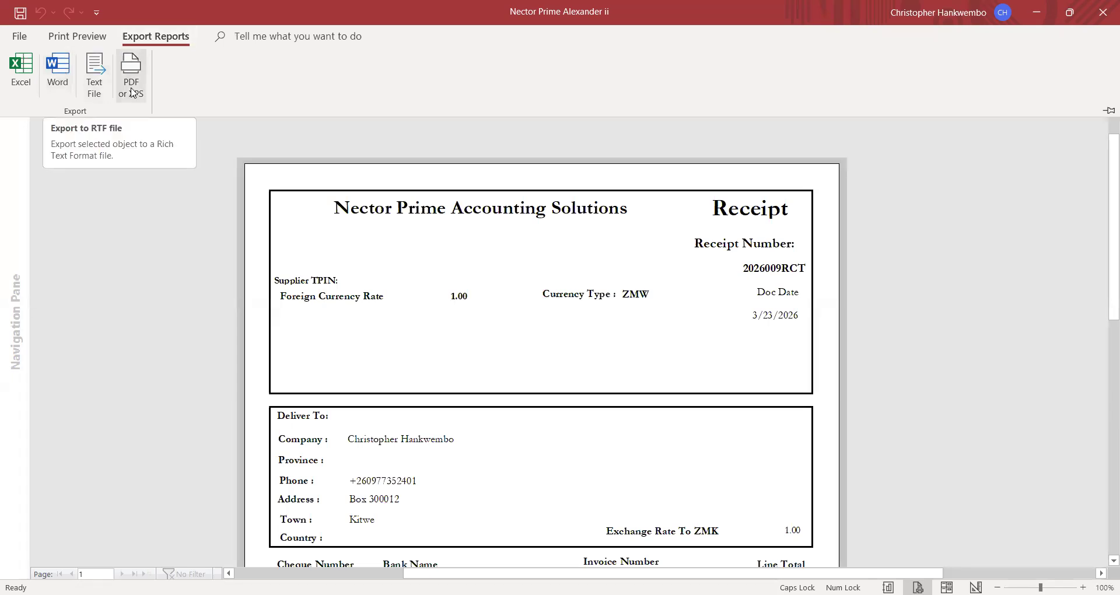
left_click(890, 338)
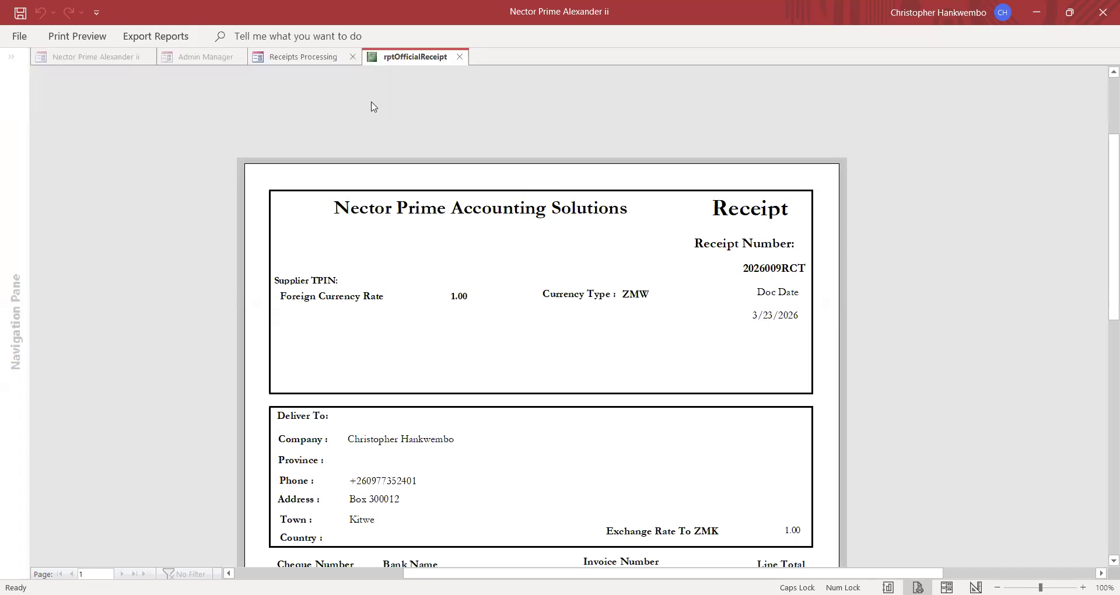
left_click(460, 58)
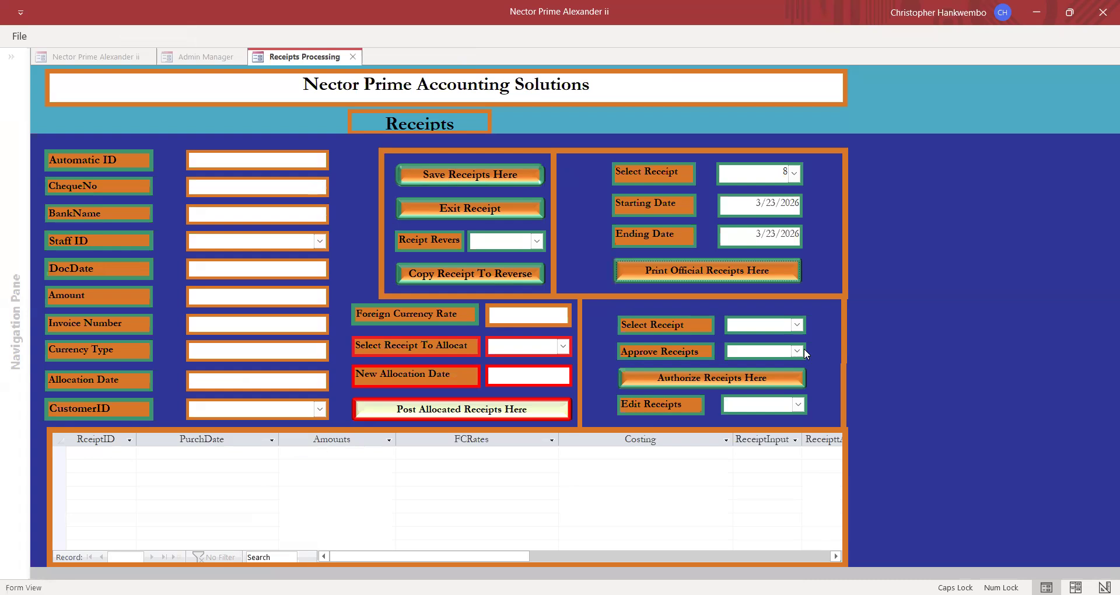
Approve receipt 8 with the Posting option, authorize it, and exit the receipts form
left_click(796, 325)
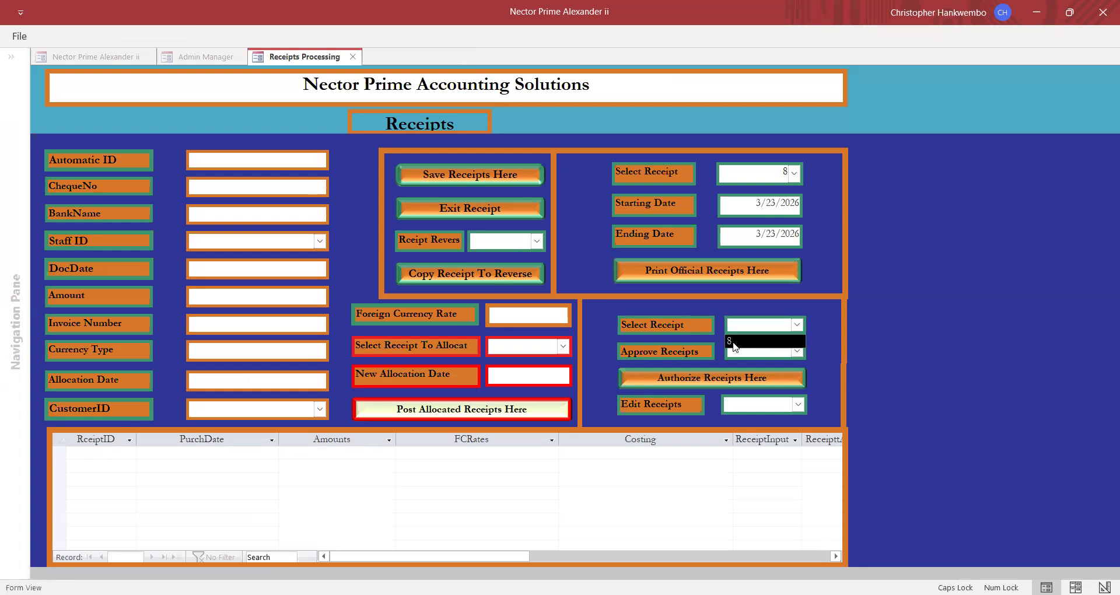
left_click(734, 343)
left_click(797, 350)
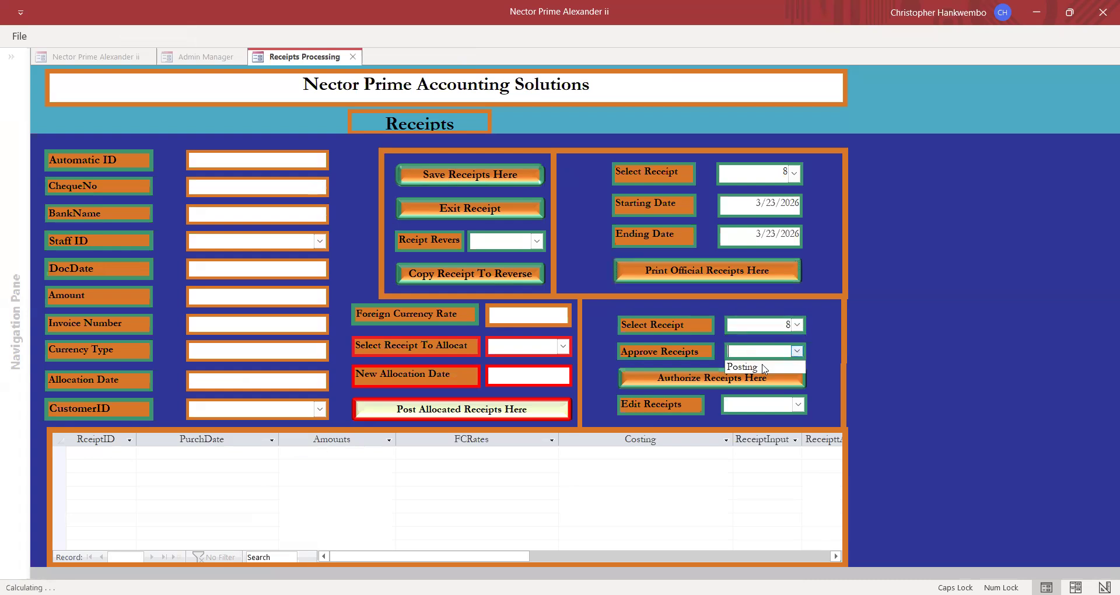
left_click(734, 365)
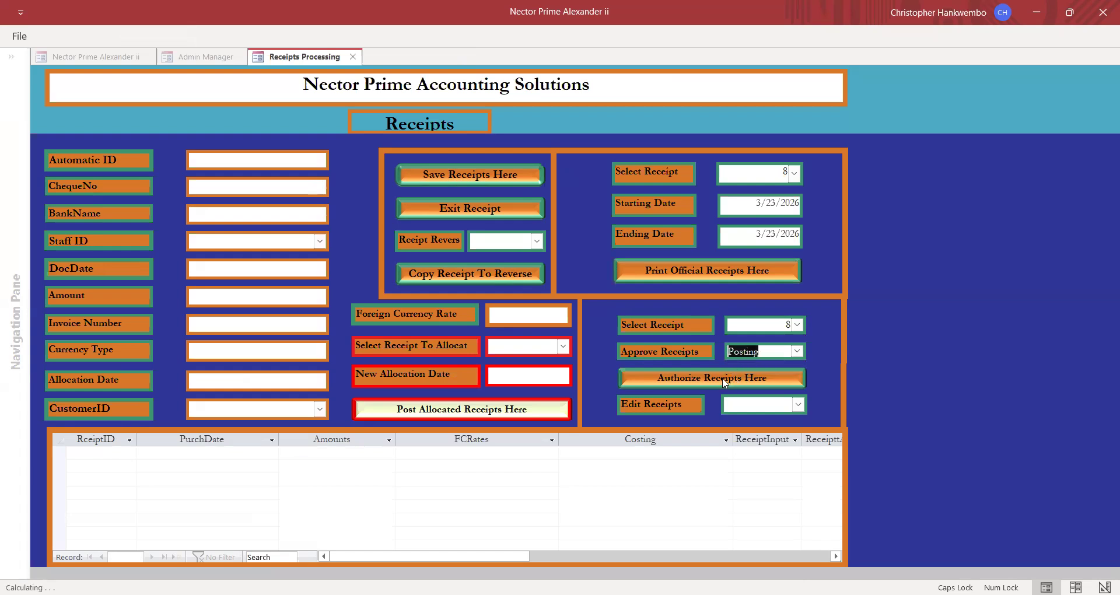
left_click(692, 378)
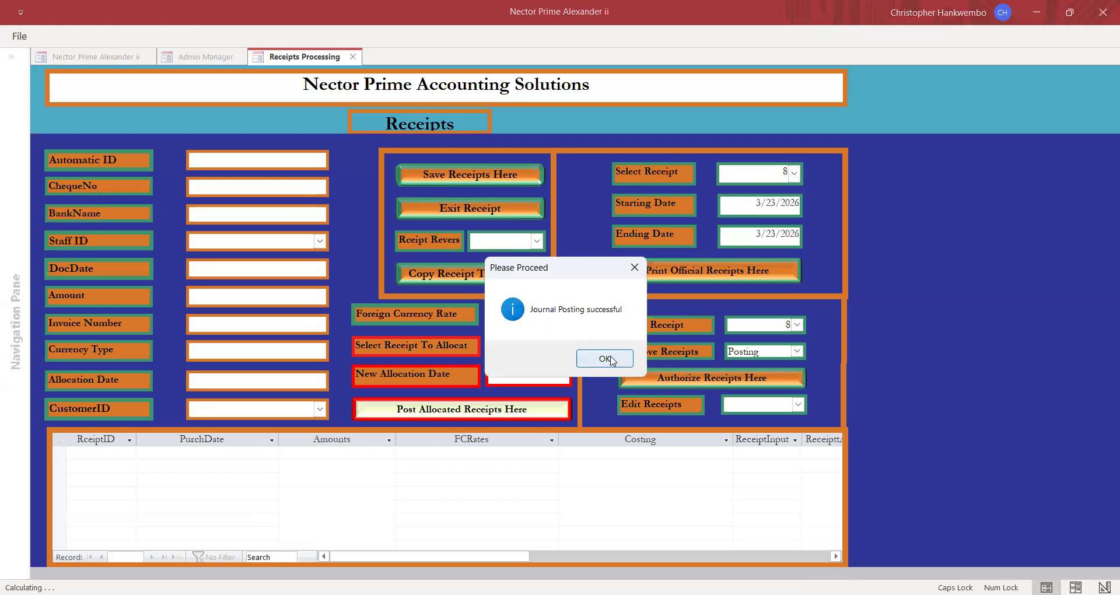
left_click(607, 359)
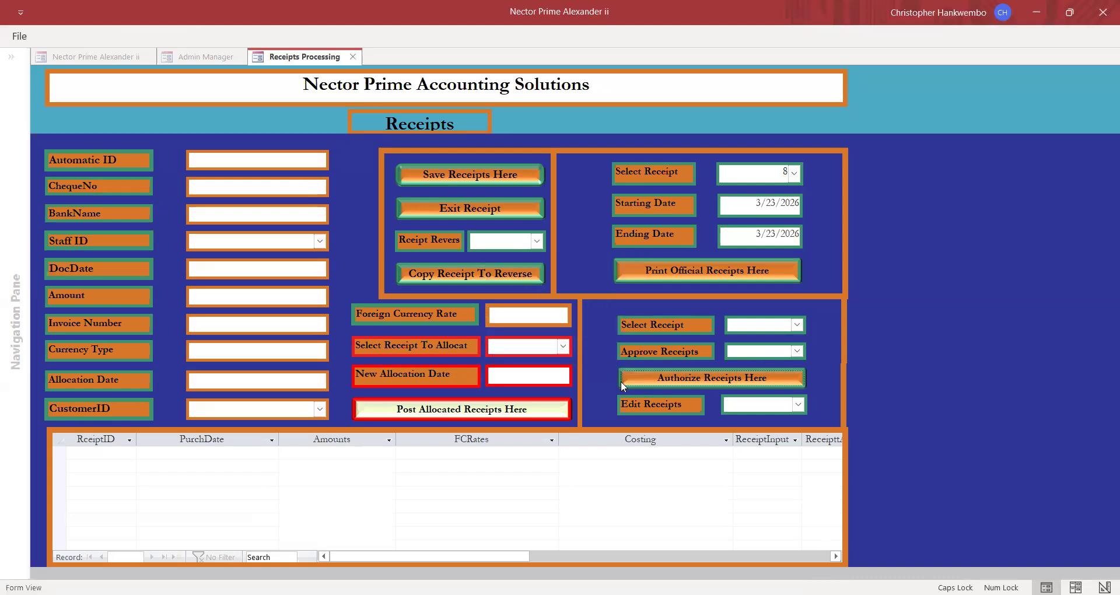
left_click(453, 212)
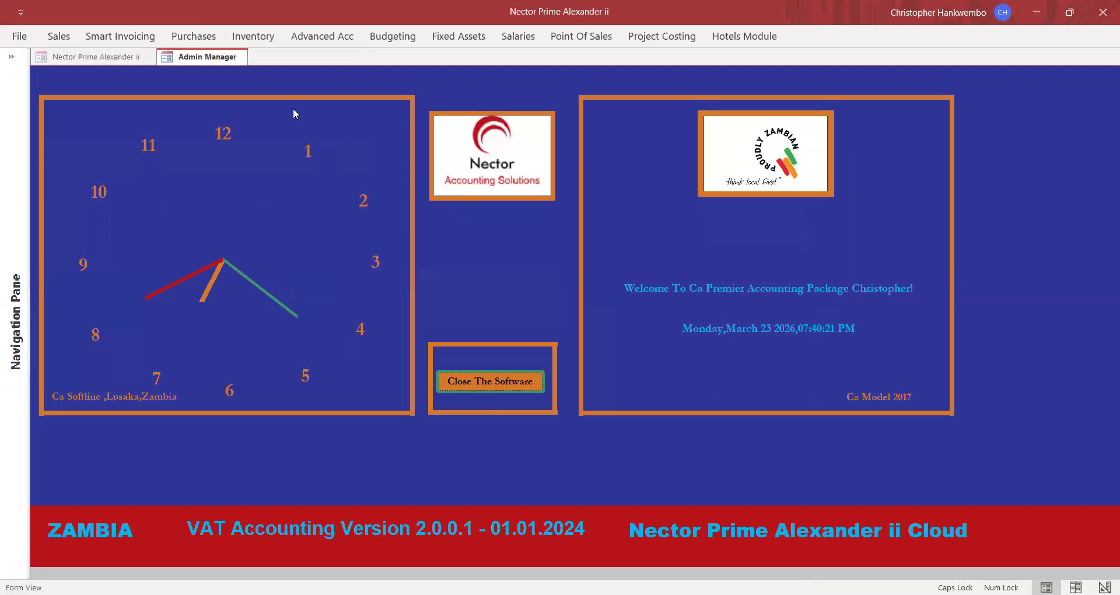
Open the customer ledger form and set both its start date and end date to 3/23/2026
left_click(62, 36)
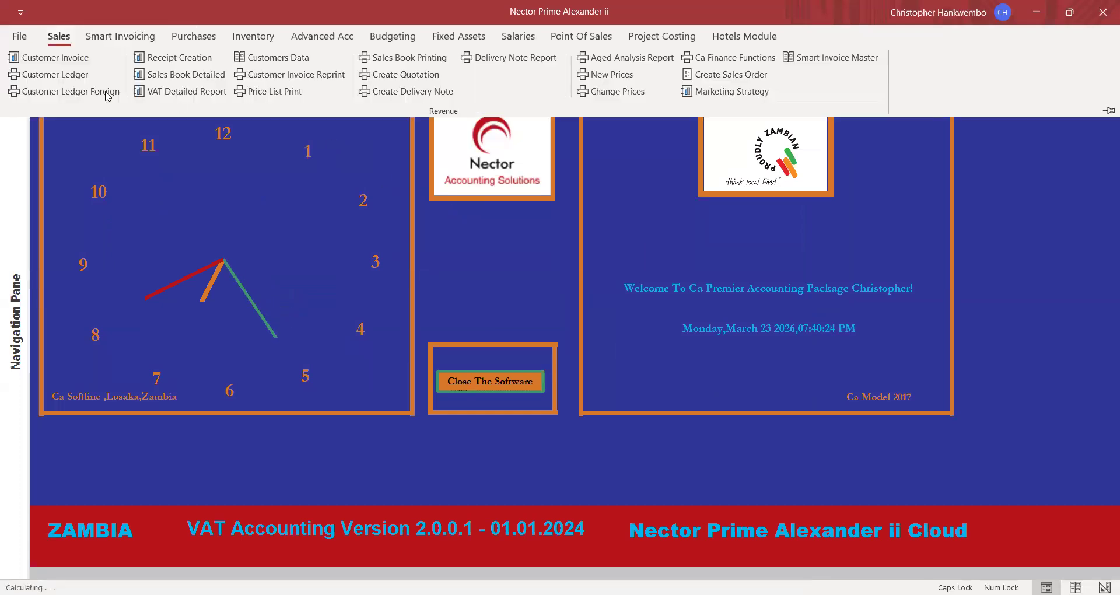
left_click(69, 75)
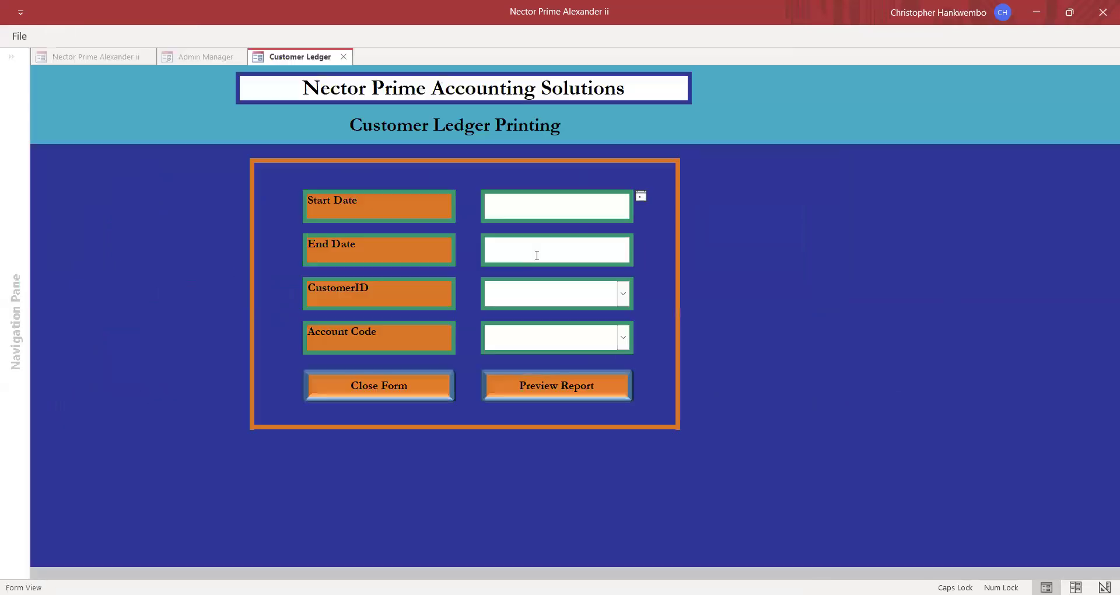
left_click(638, 197)
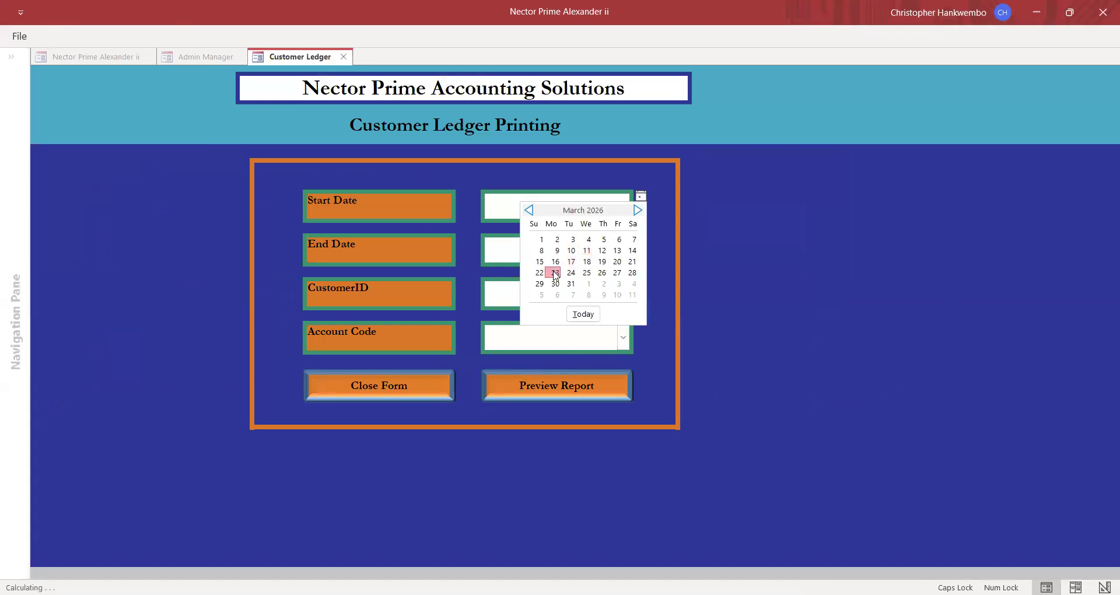
left_click(555, 273)
left_click(575, 252)
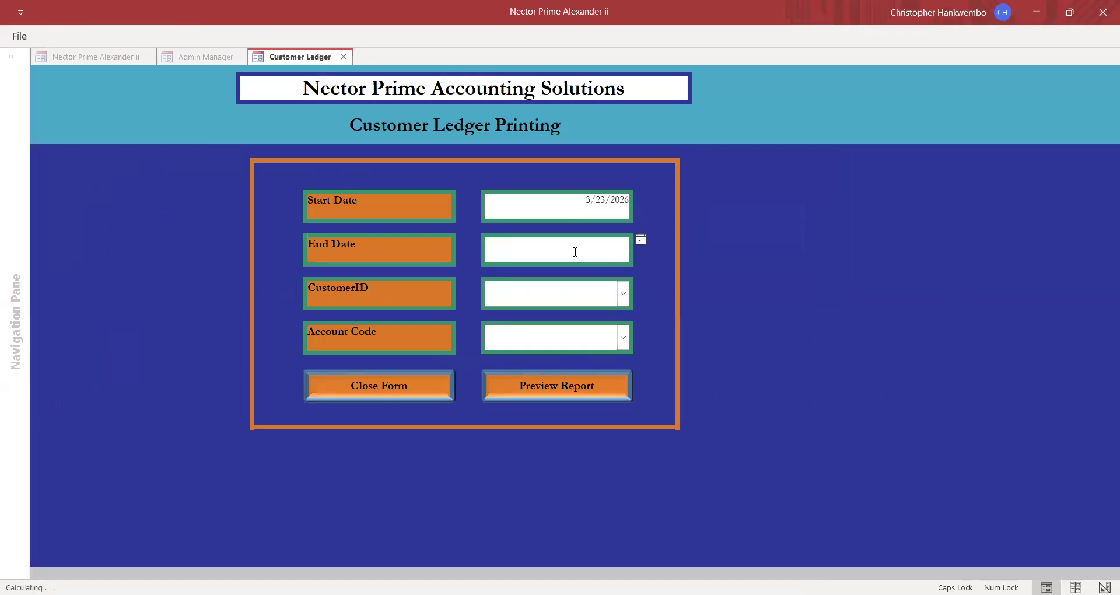
left_click(641, 241)
left_click(556, 318)
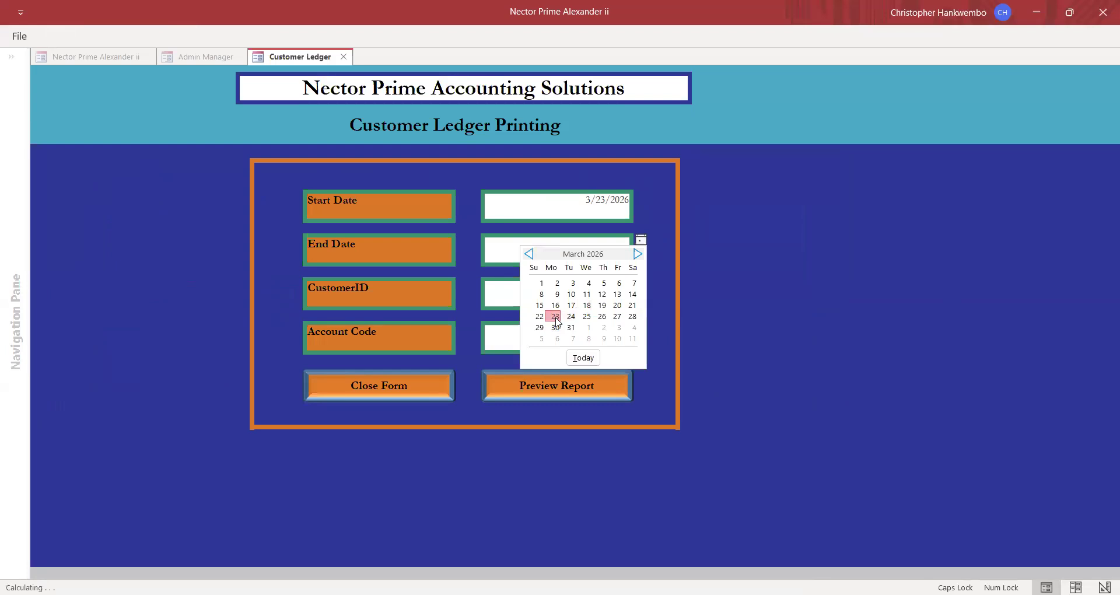
Preview the customer ledger report for the invoiced customer under the Debtors Control account
left_click(624, 292)
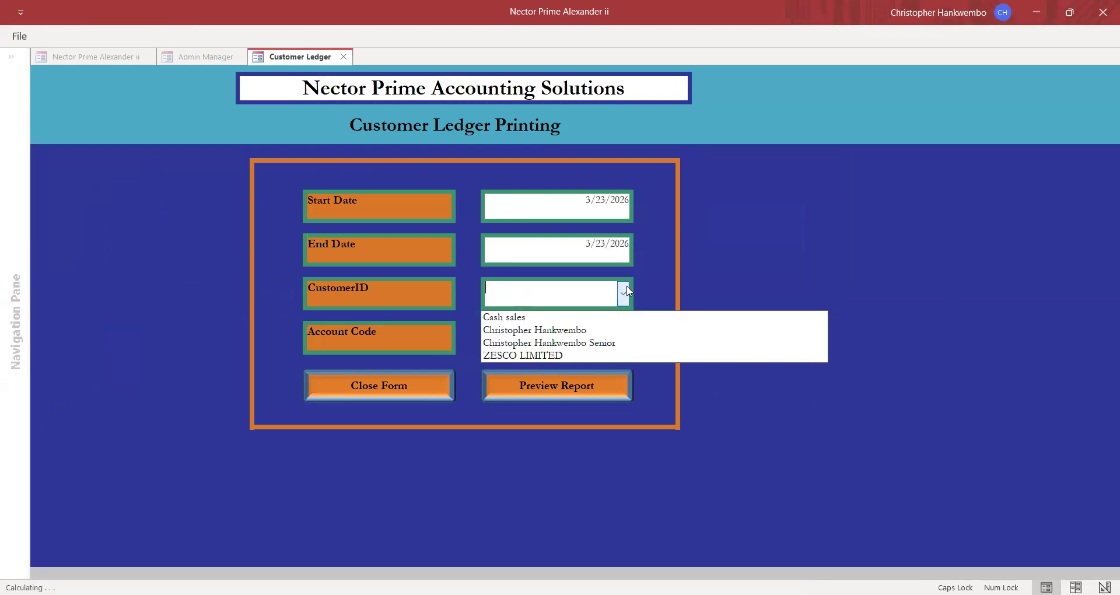
left_click(554, 330)
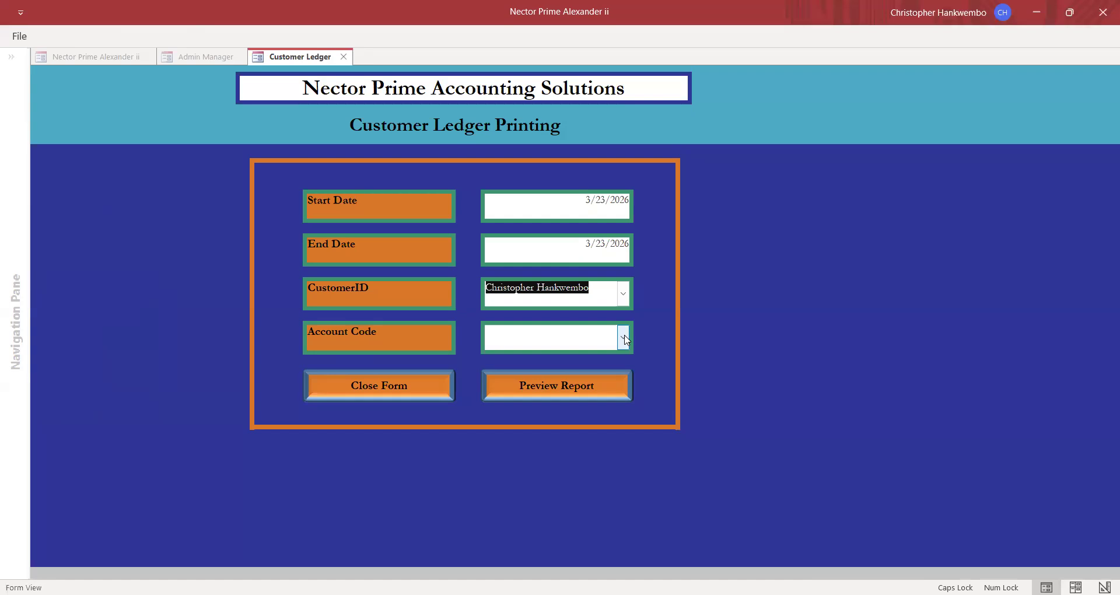
left_click(624, 336)
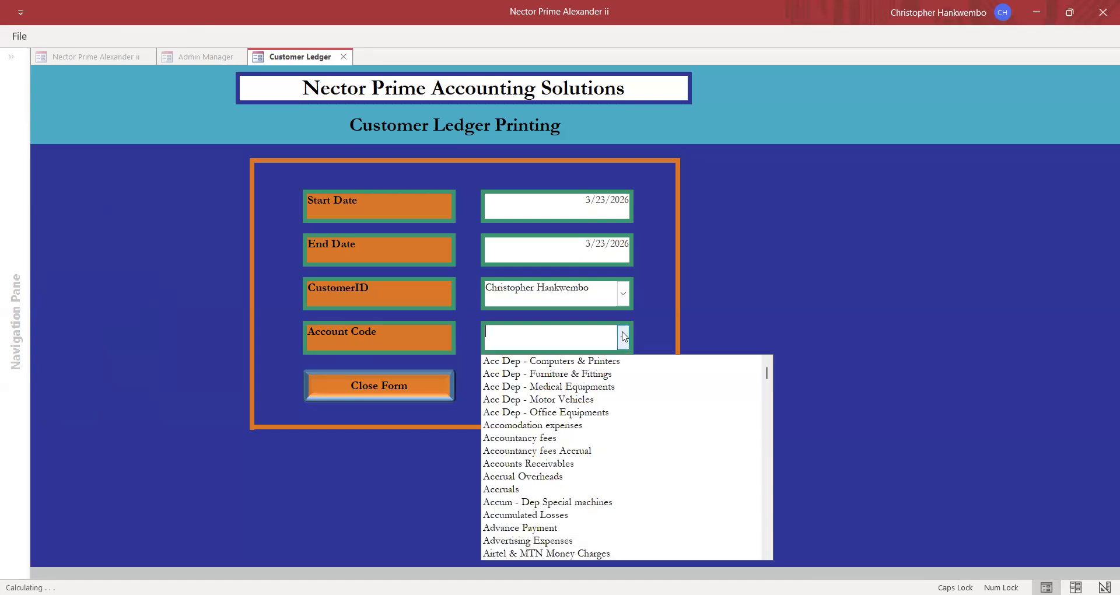
type("DEbtors Control")
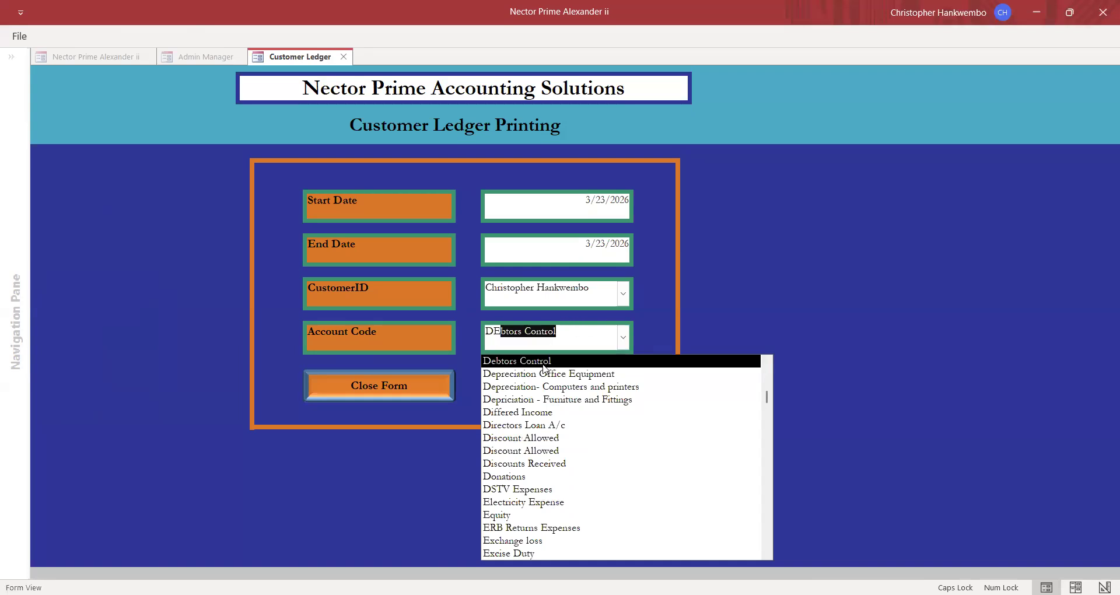
left_click(544, 362)
left_click(532, 387)
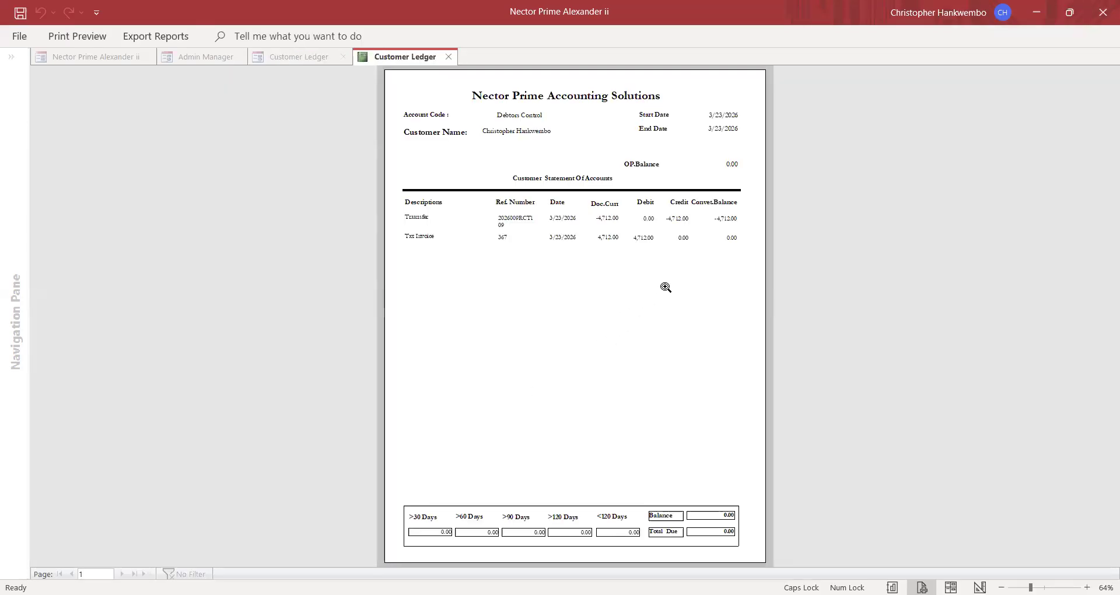
Examine the customer statement's header and its receipt and tax invoice lines up close, and close the report and ledger form
left_click(666, 288)
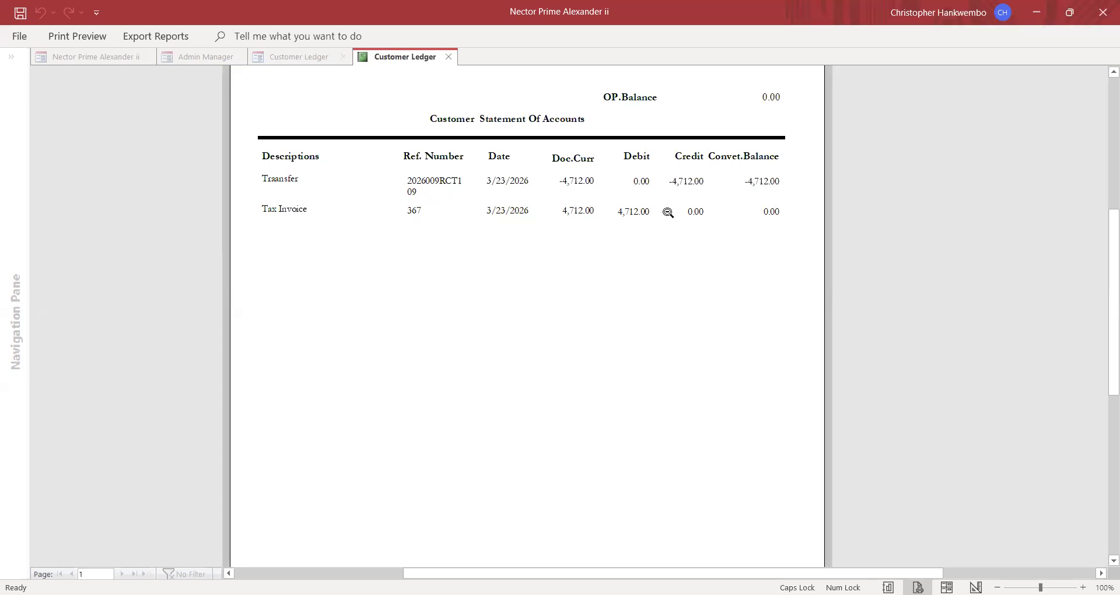
left_click_drag(1103, 341, 1108, 425)
scroll(1073, 315, "up", 10)
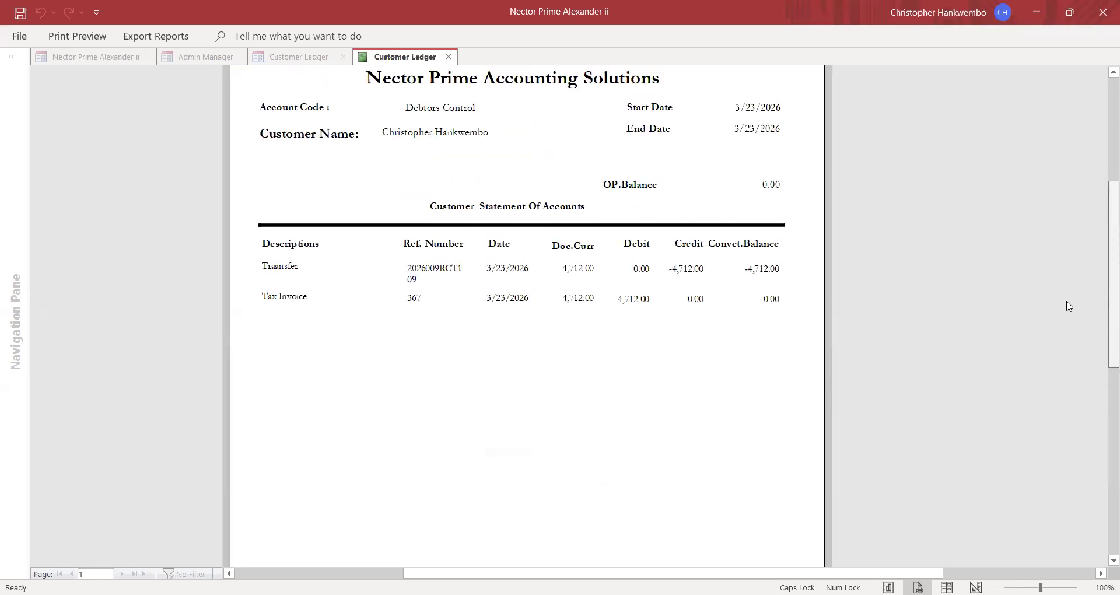
scroll(1068, 306, "up", 1)
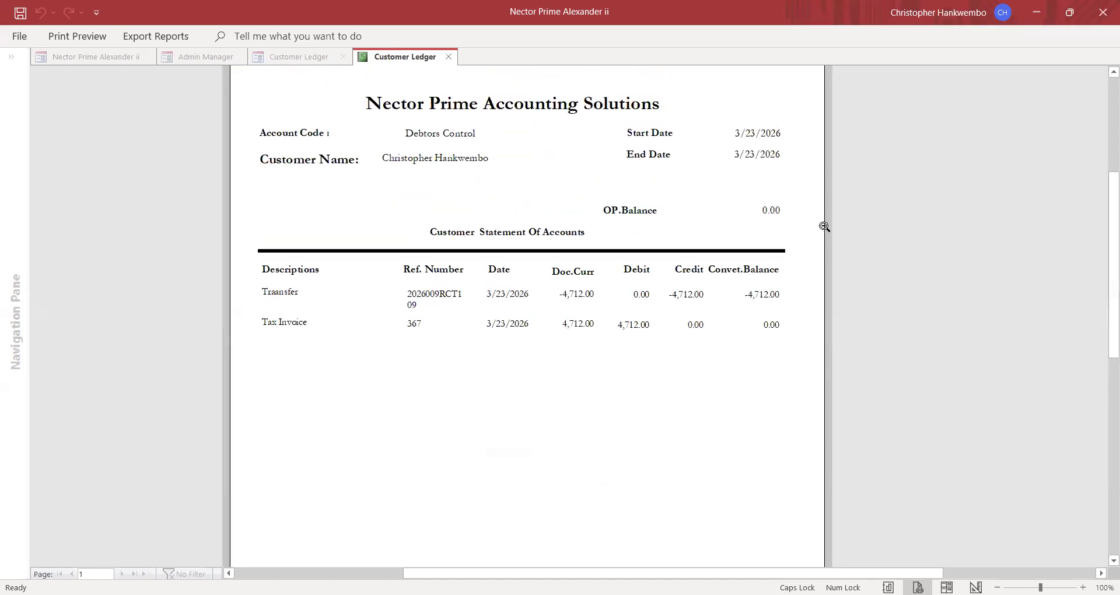
left_click(447, 57)
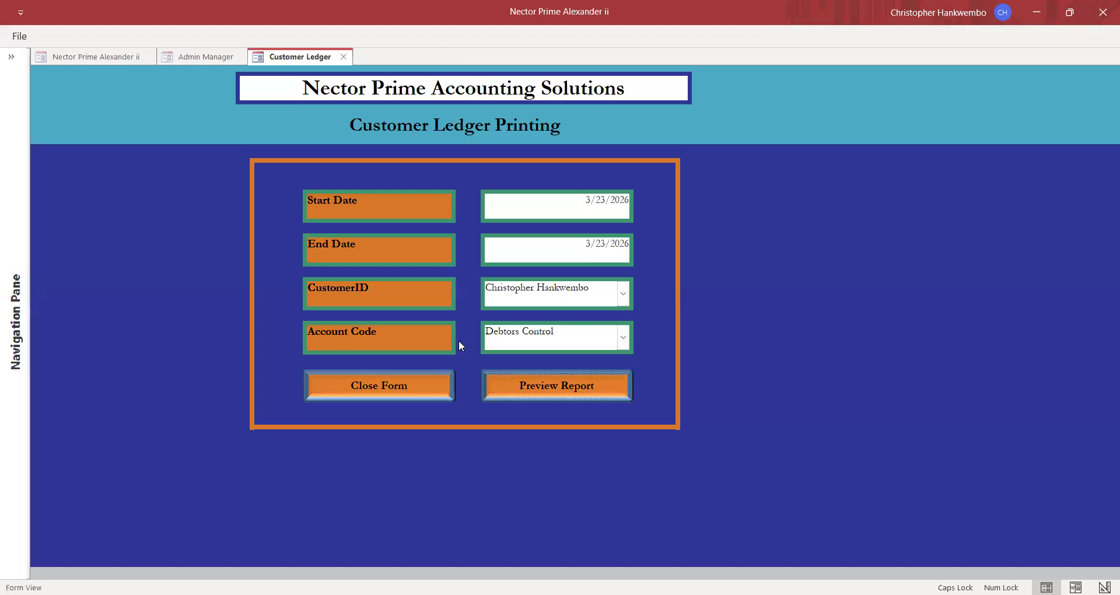
left_click(390, 386)
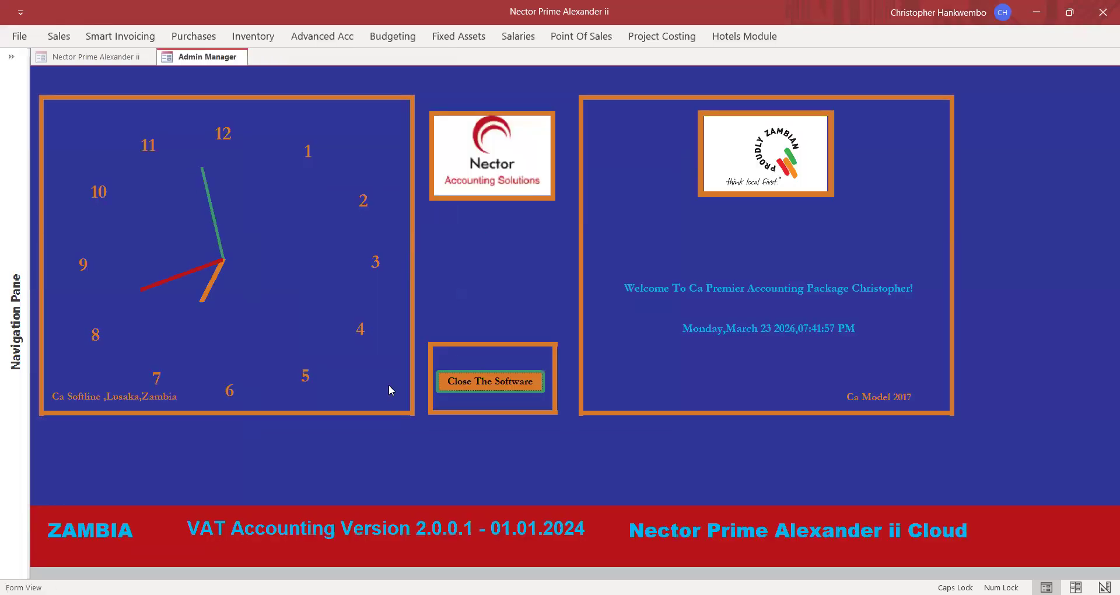
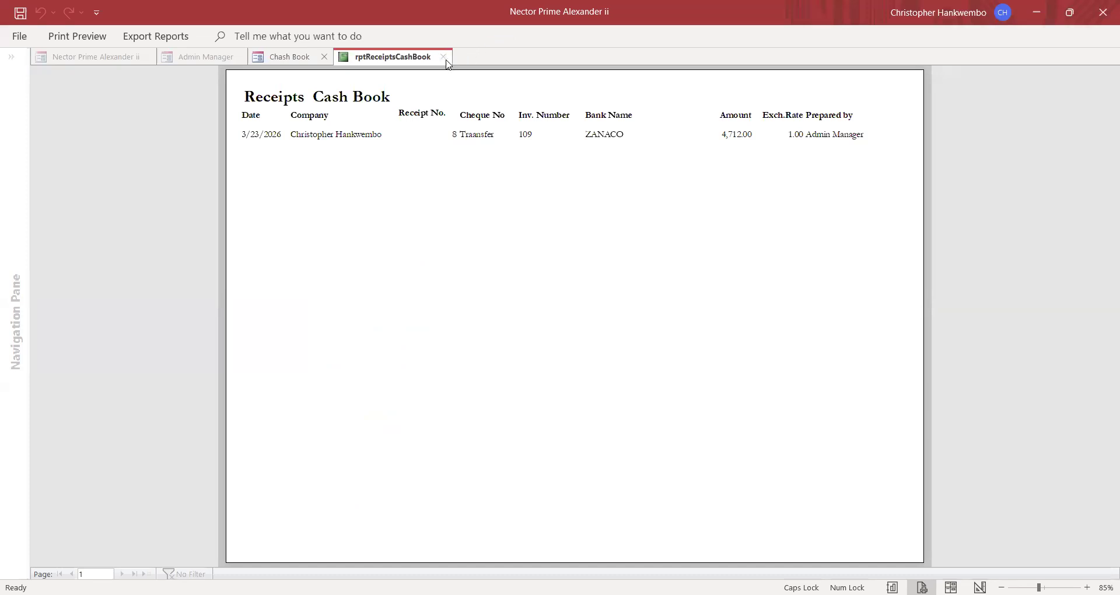
Close the receipts cash book report and reopen a blank Cash Book Ledger Printing form
left_click(443, 56)
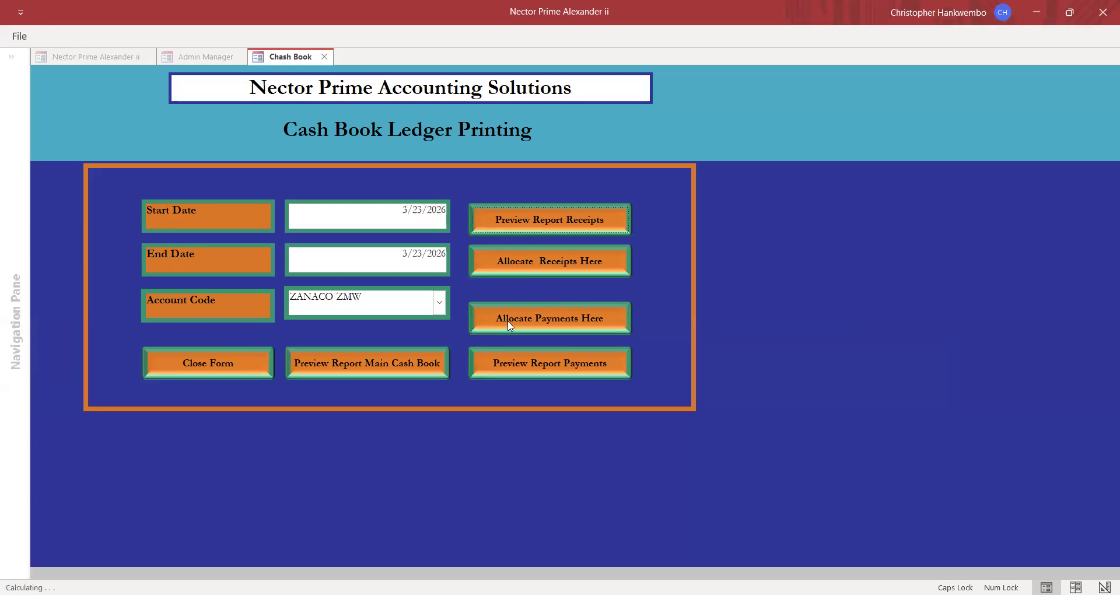
left_click(211, 363)
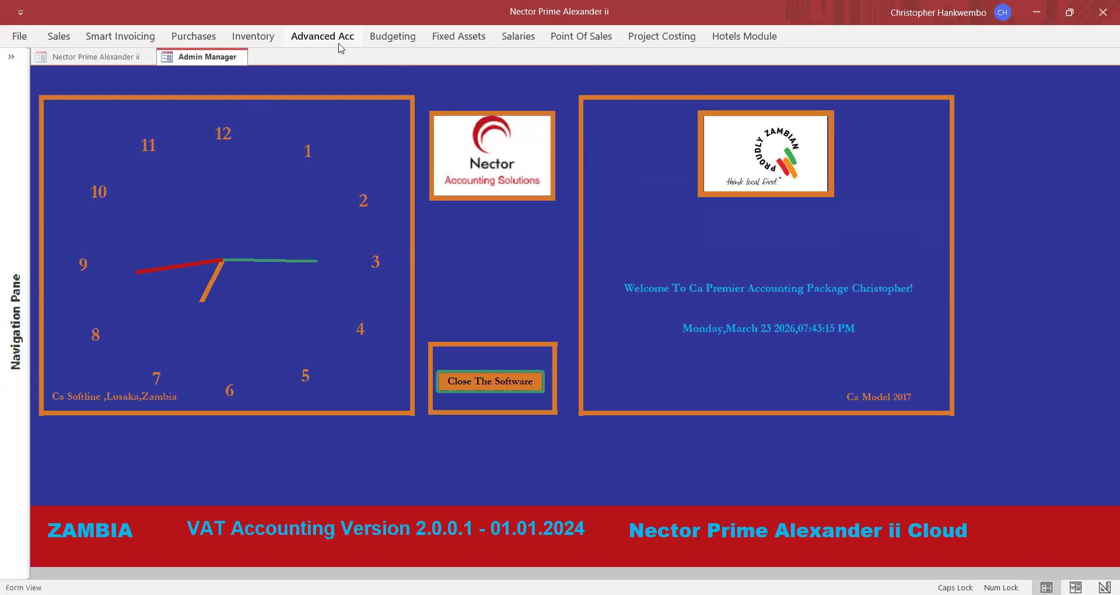
left_click(321, 38)
left_click(131, 57)
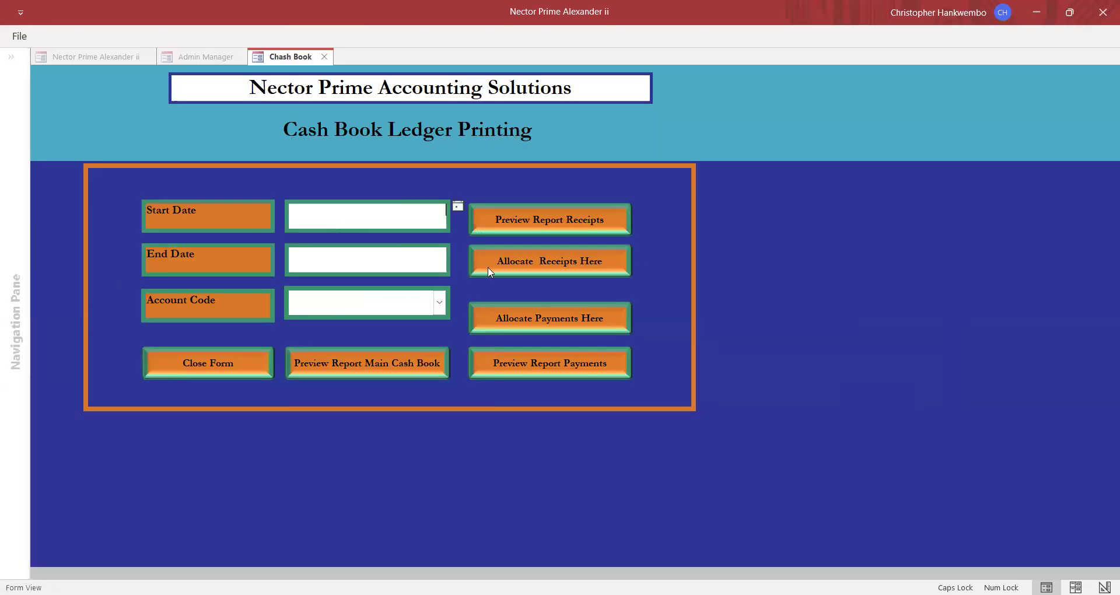
Set the cash book's start date and end date both to 3/23/2026
left_click(457, 208)
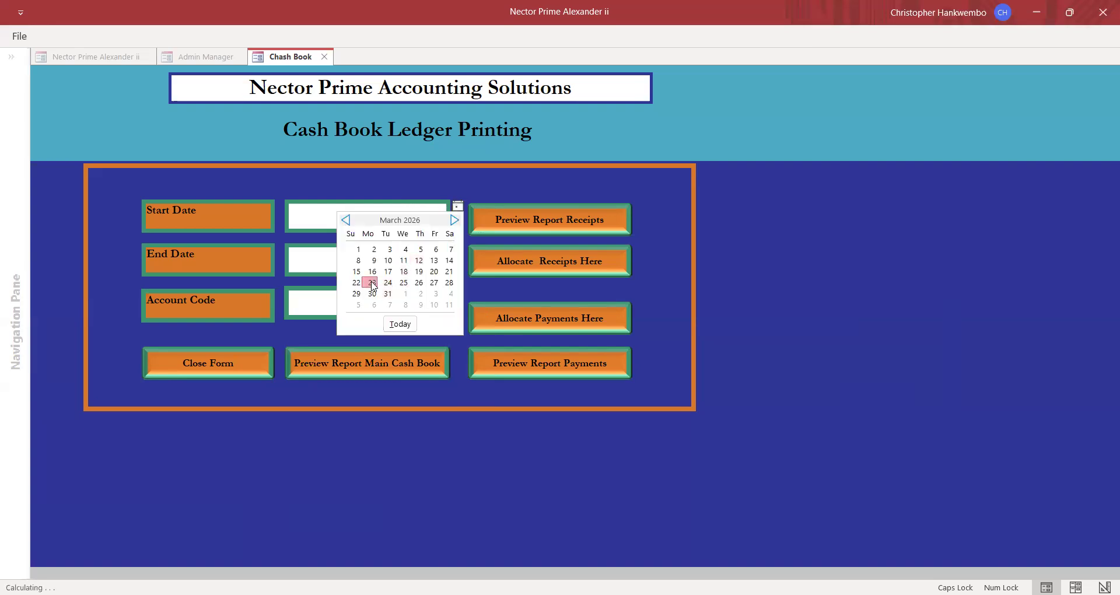
left_click(373, 283)
left_click(407, 264)
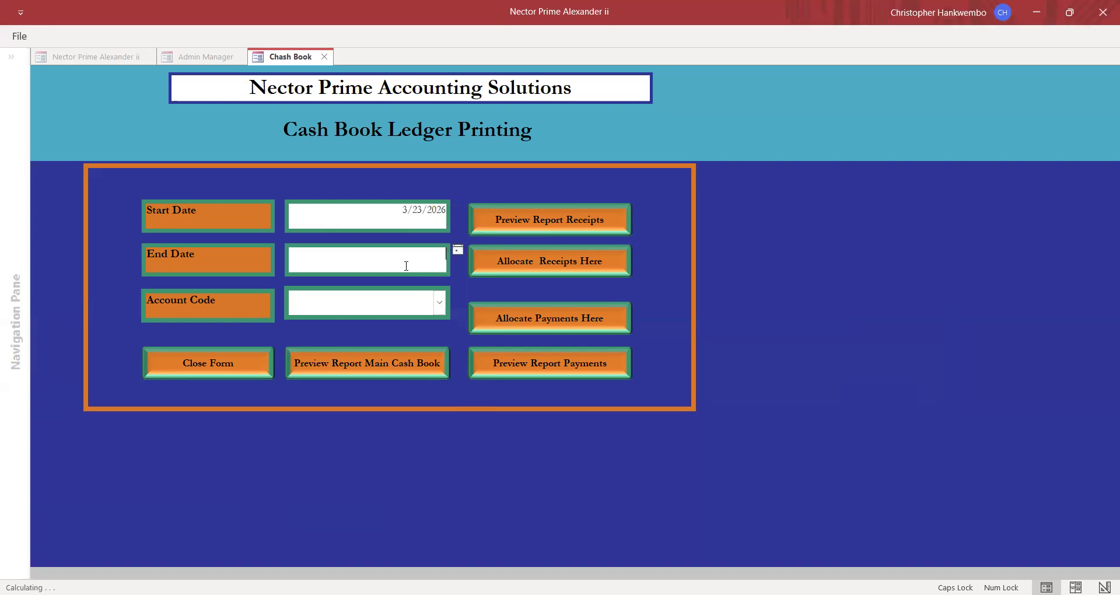
left_click(457, 251)
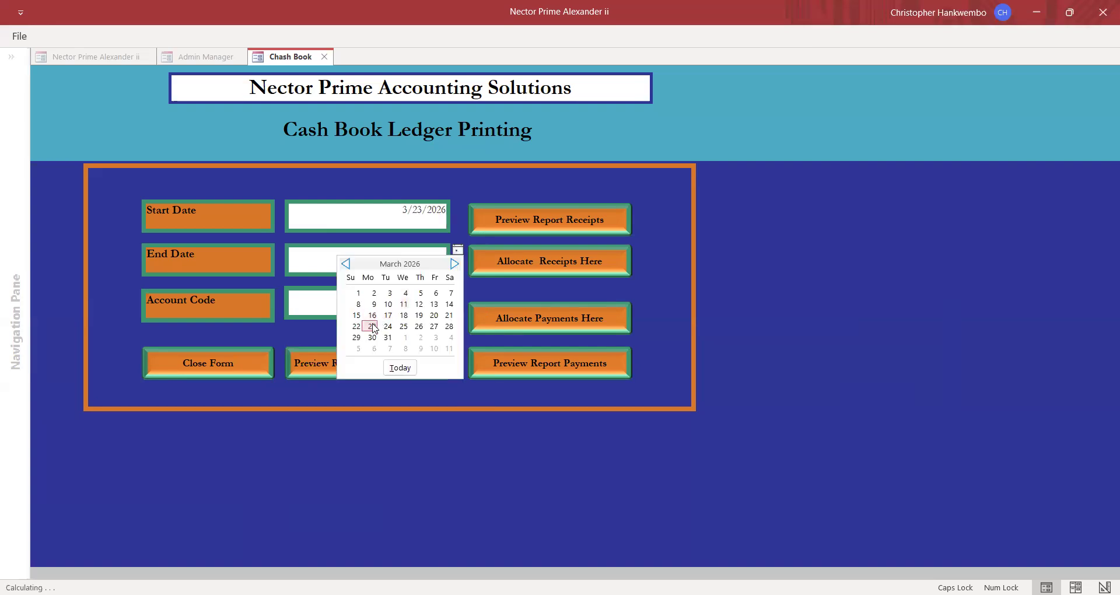
left_click(371, 328)
Select the ZANACO ZMW account and preview the main cash book report
left_click(440, 304)
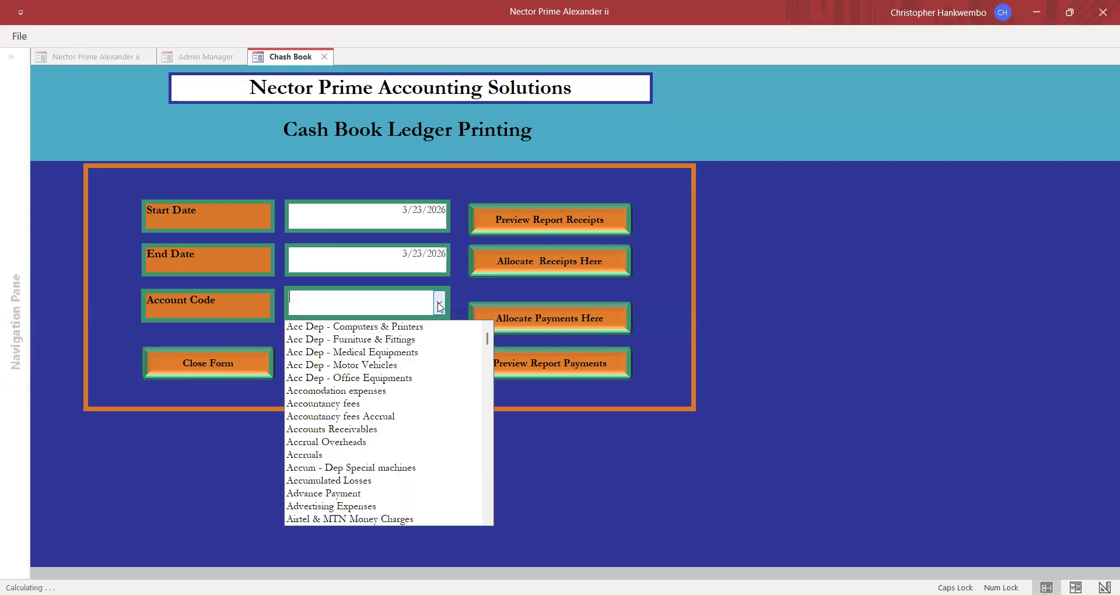
type("ZA")
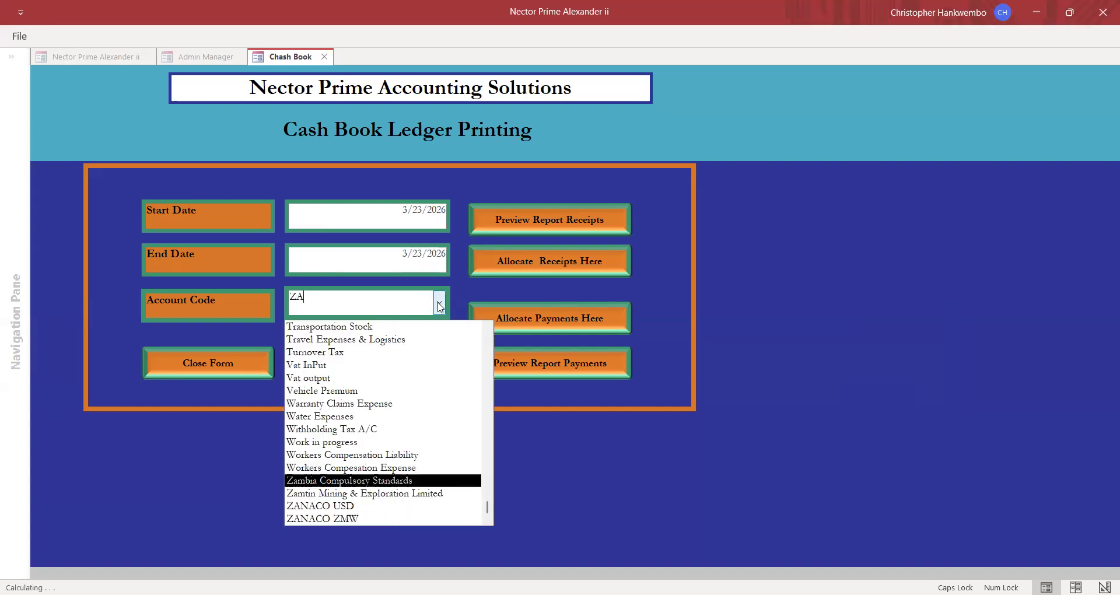
left_click(356, 518)
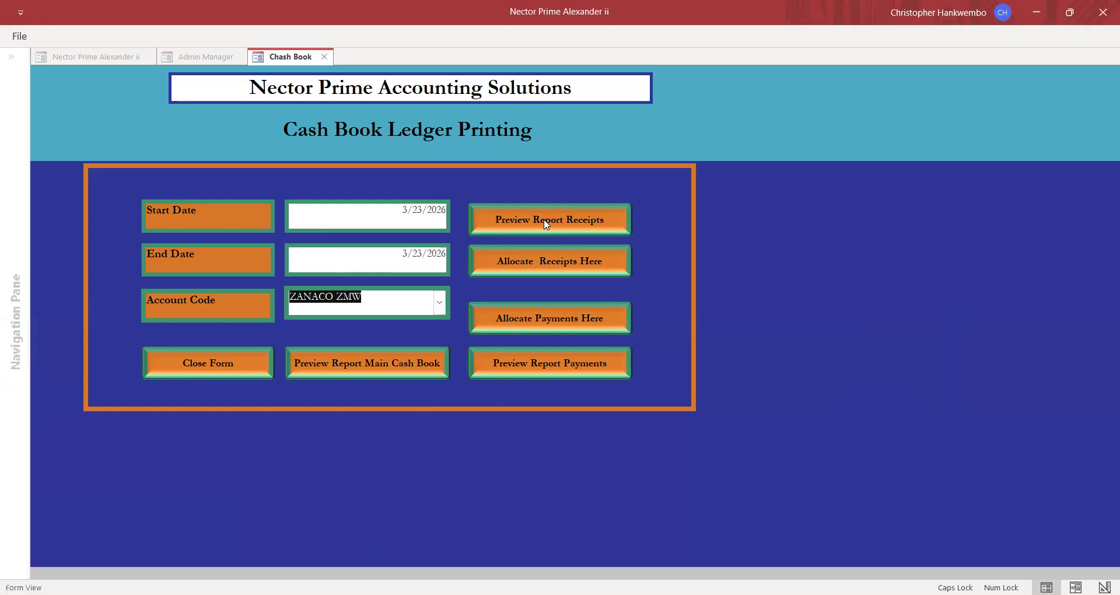
left_click(374, 364)
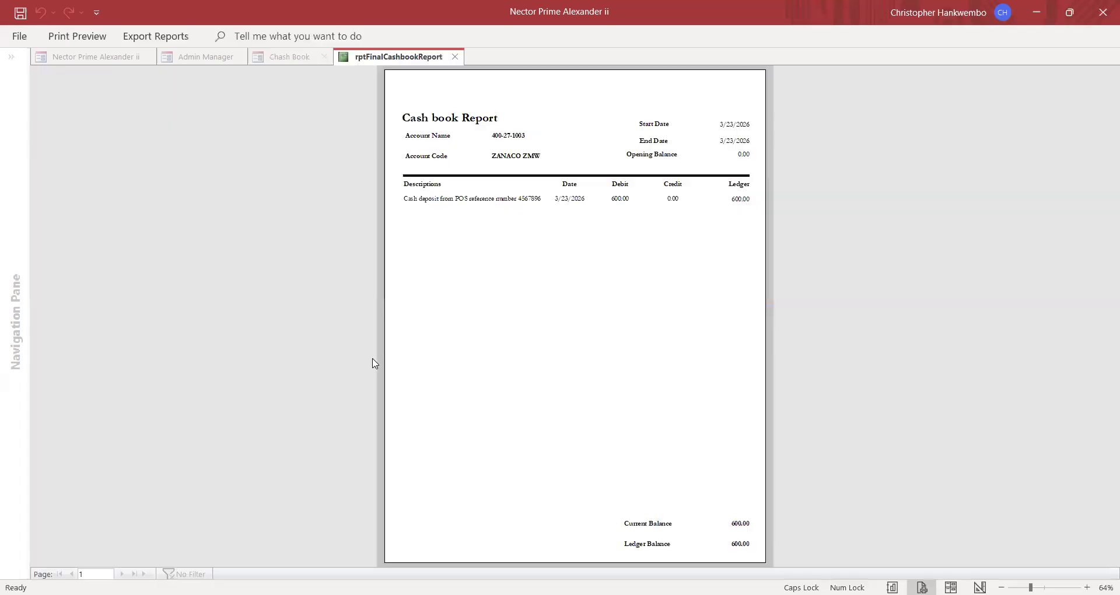
Examine the cash book report's transaction lines and closing balances up close, and close the report
left_click(634, 209)
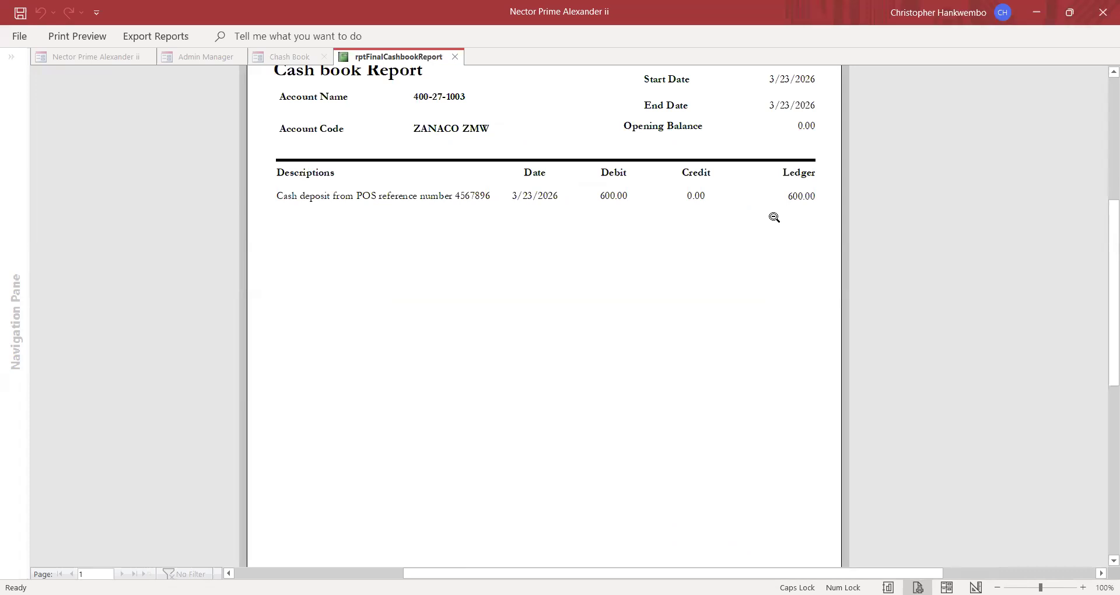
left_click_drag(1103, 353, 1102, 390)
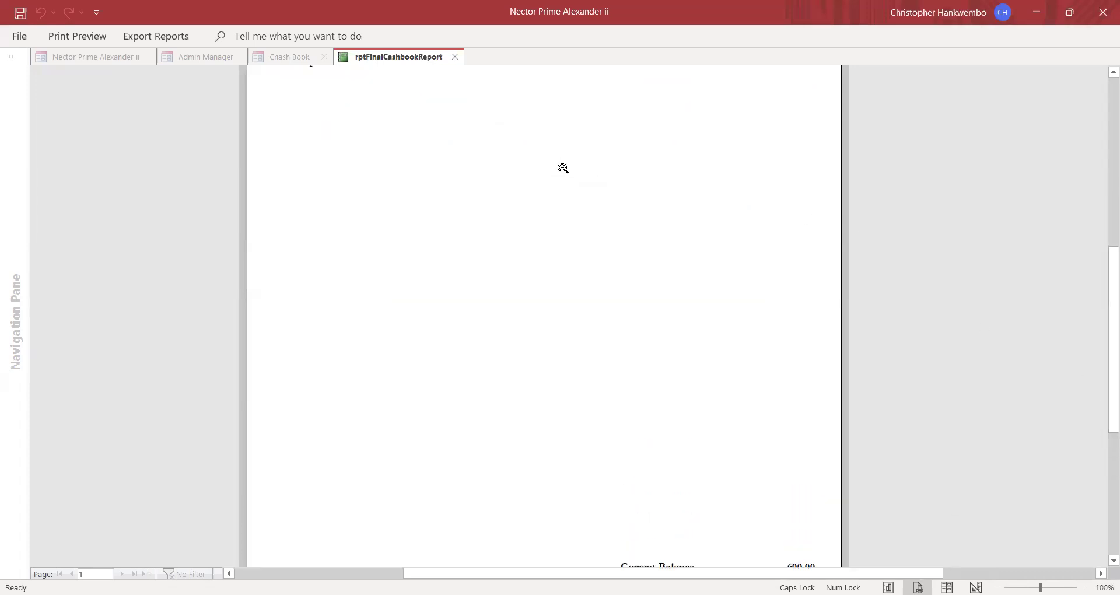
left_click(454, 56)
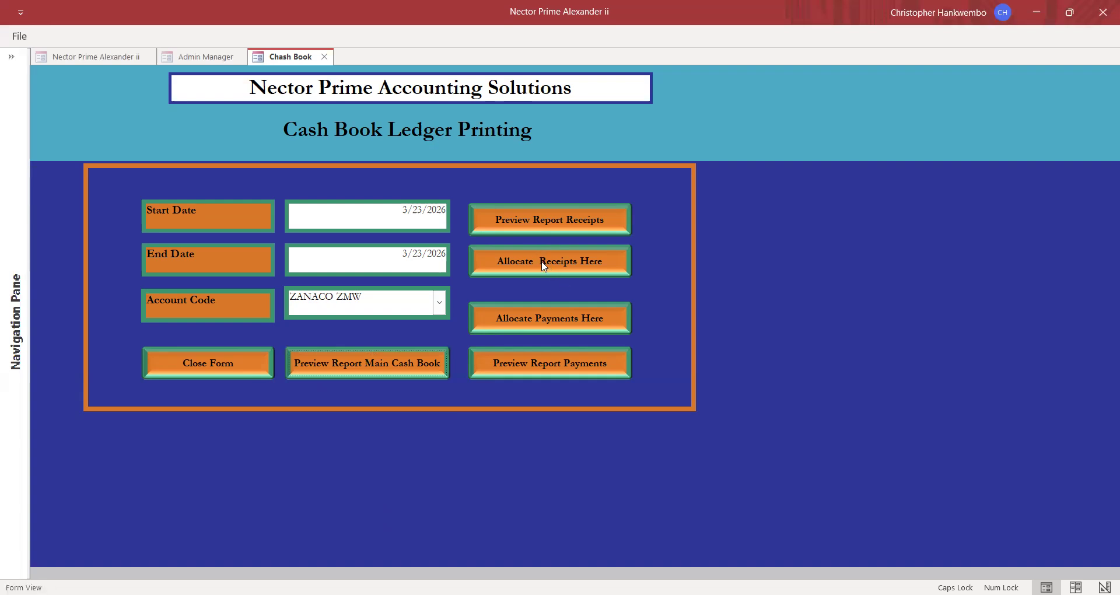
Allocate the 3/23/2026 receipt to the ZANACO ZMW account, tick its Allocate box, and save and close the receipts allocation form
left_click(546, 266)
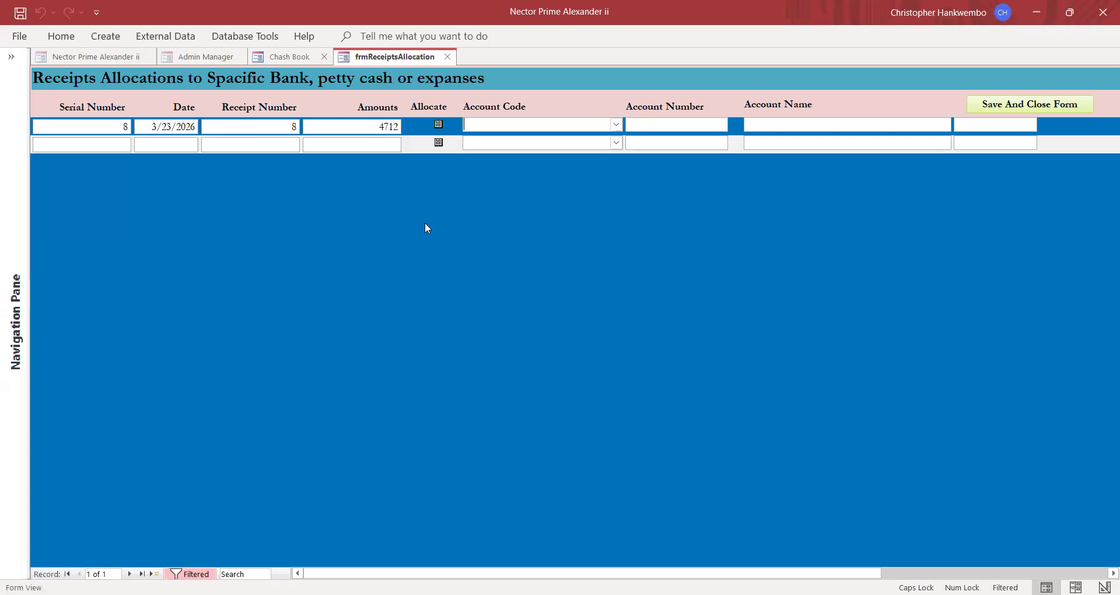
left_click(617, 125)
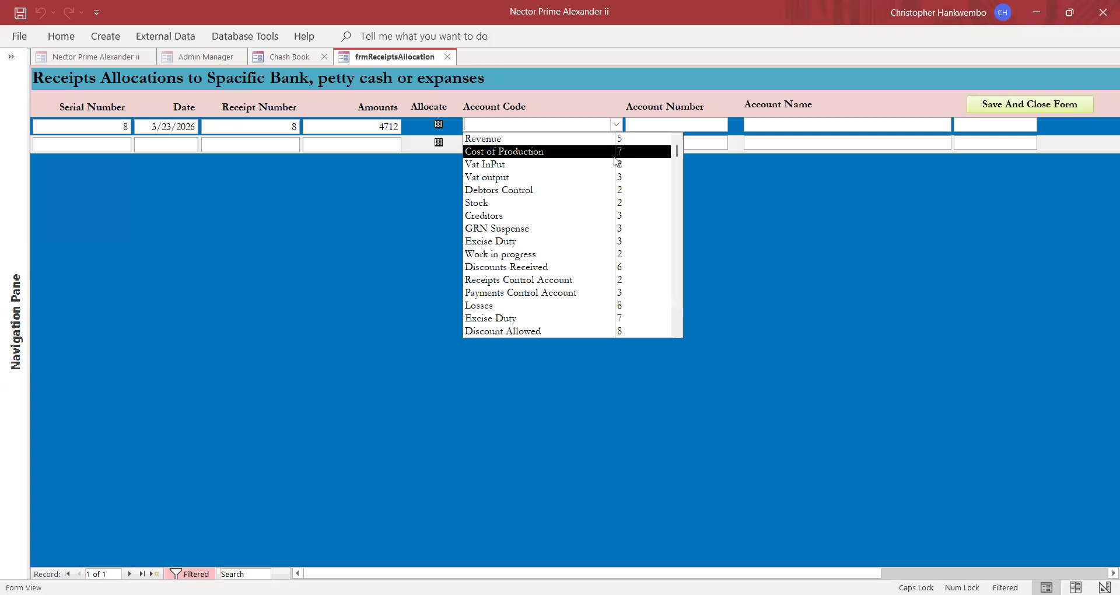
type("ZANACO USD")
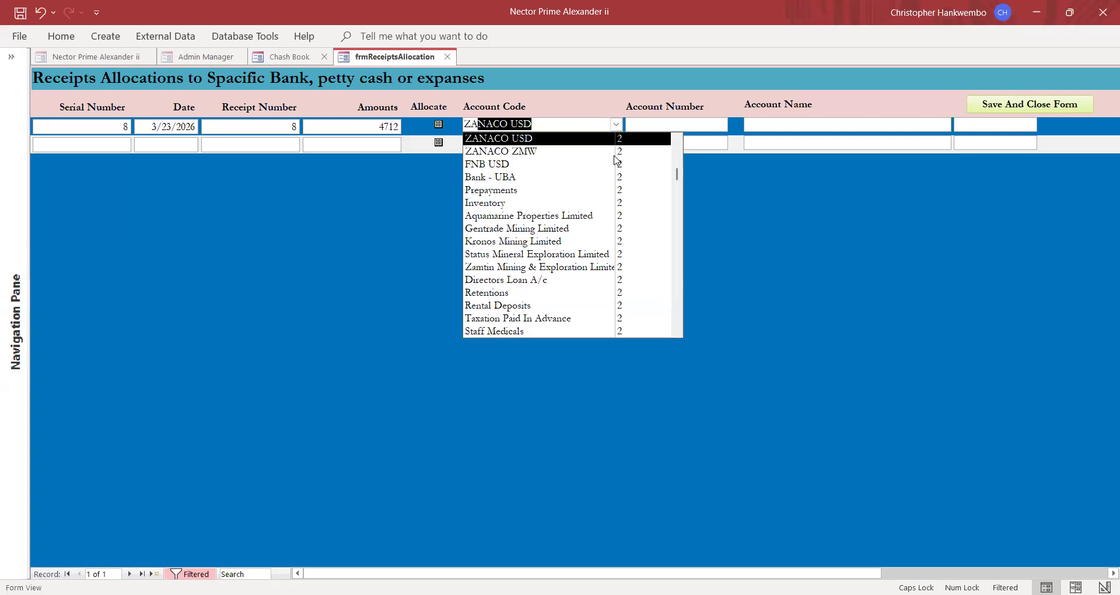
left_click(522, 152)
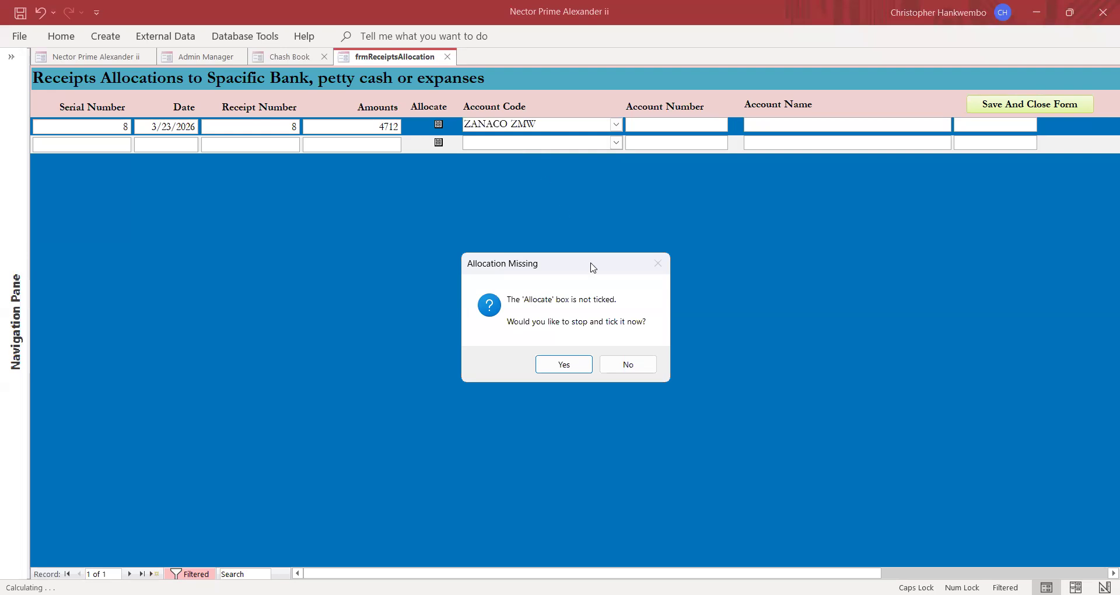
left_click(630, 365)
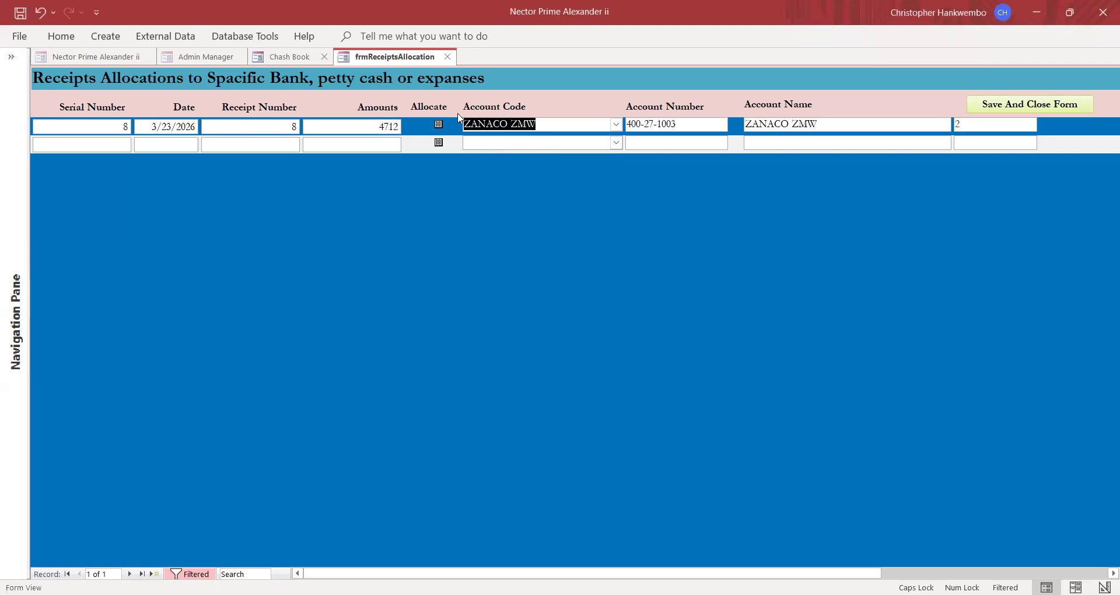
left_click(438, 125)
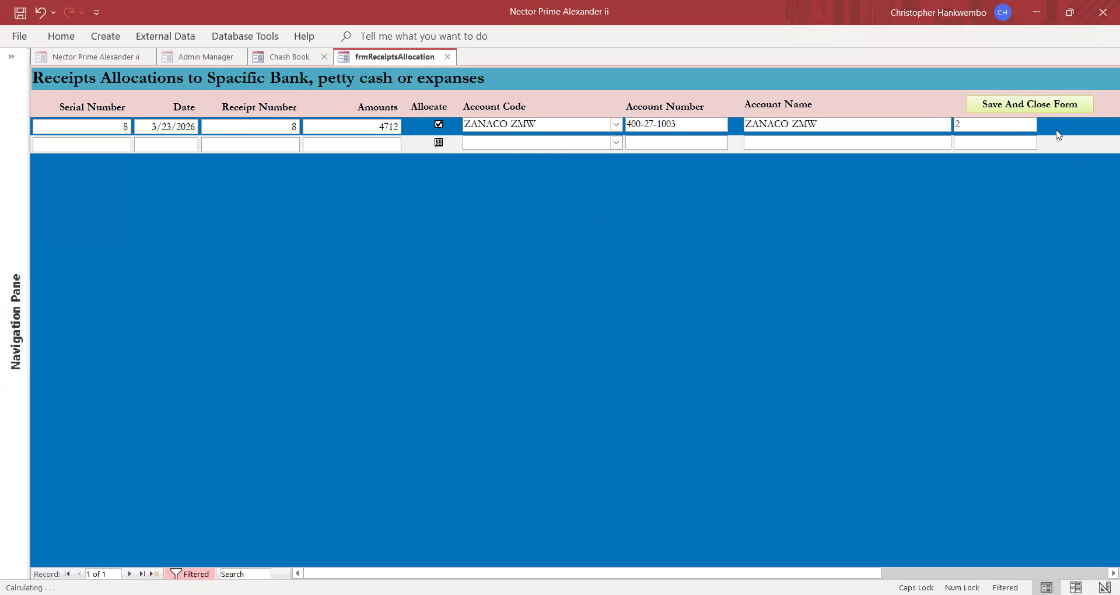
left_click(1018, 106)
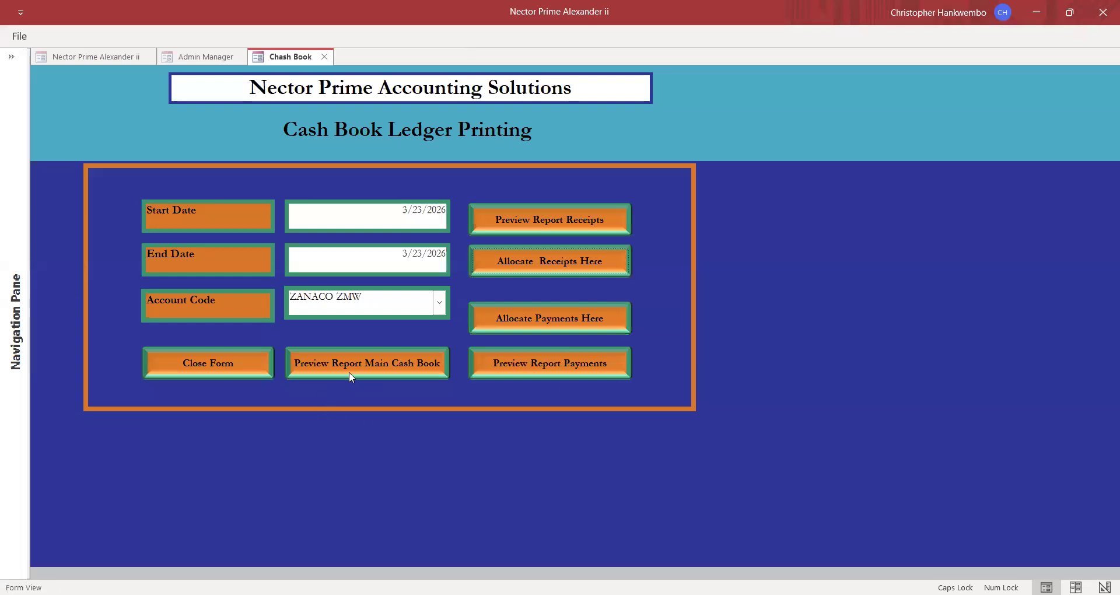
Preview the main cash book report for ZANACO ZMW, examine its transaction lines and closing balances, and close the report and form
left_click(366, 364)
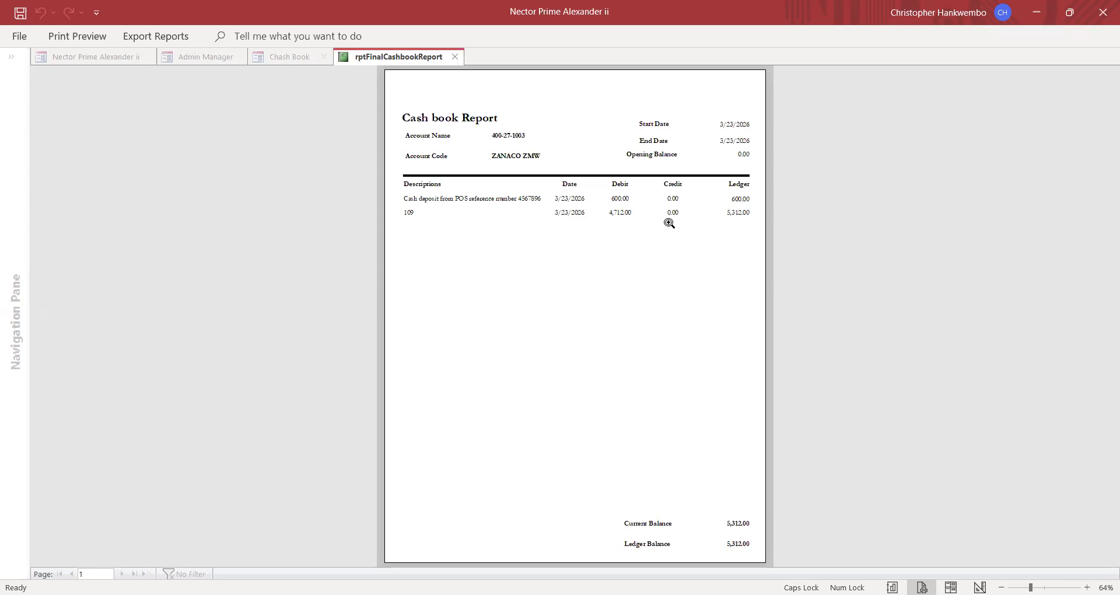
left_click(668, 208)
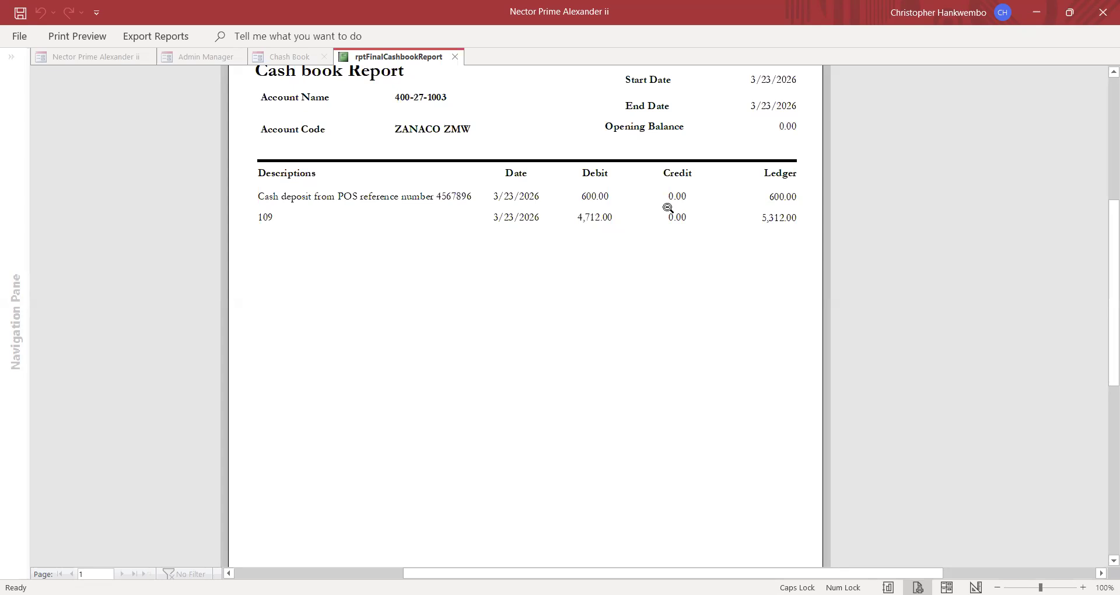
left_click(454, 57)
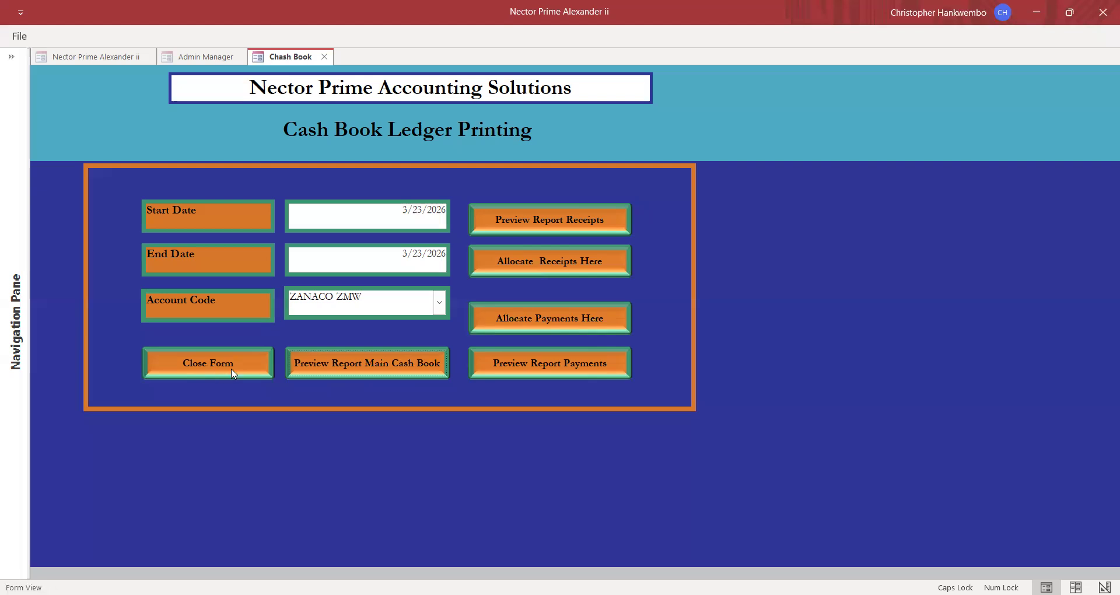
left_click(355, 358)
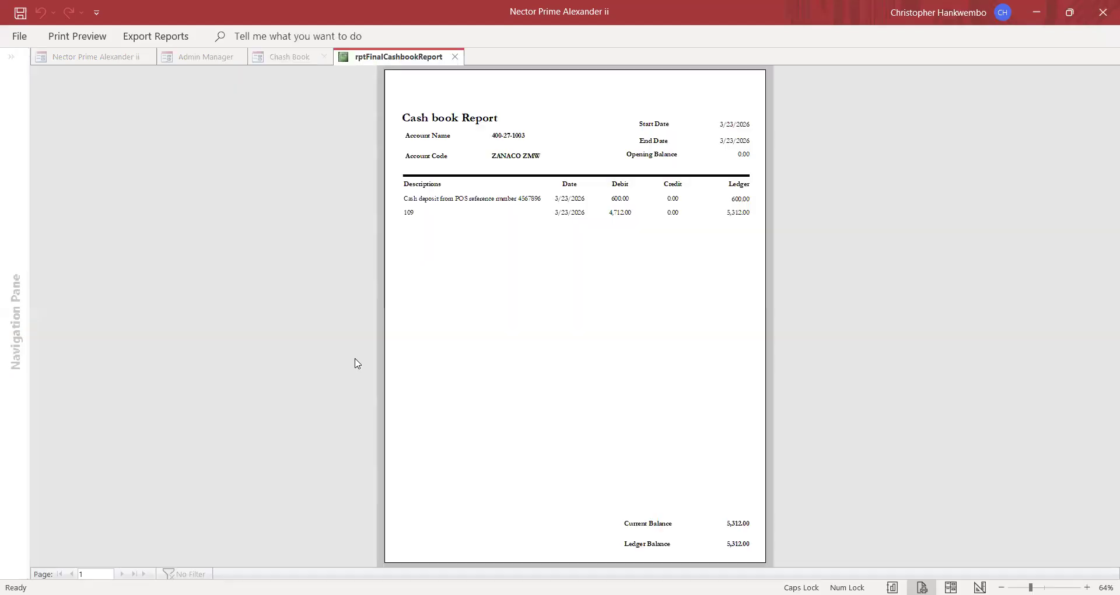
left_click(741, 536)
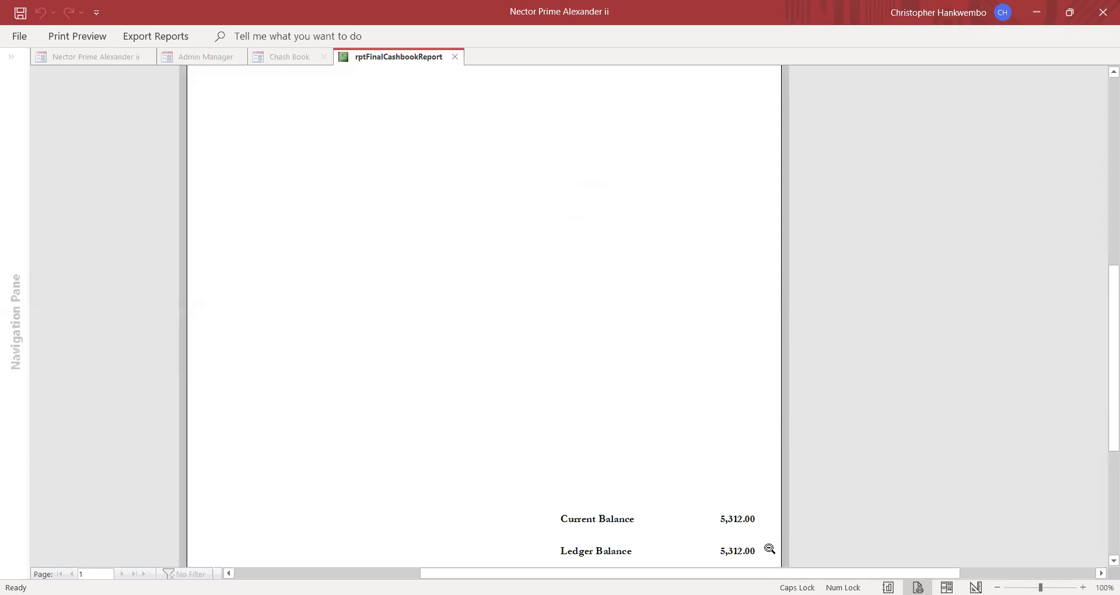
left_click(454, 57)
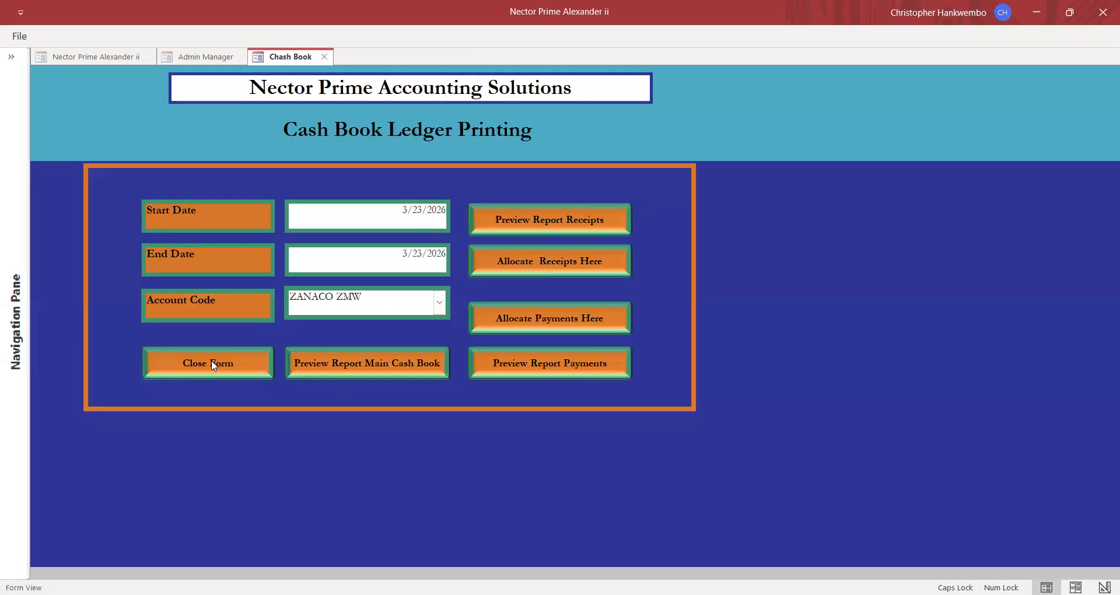
left_click(211, 364)
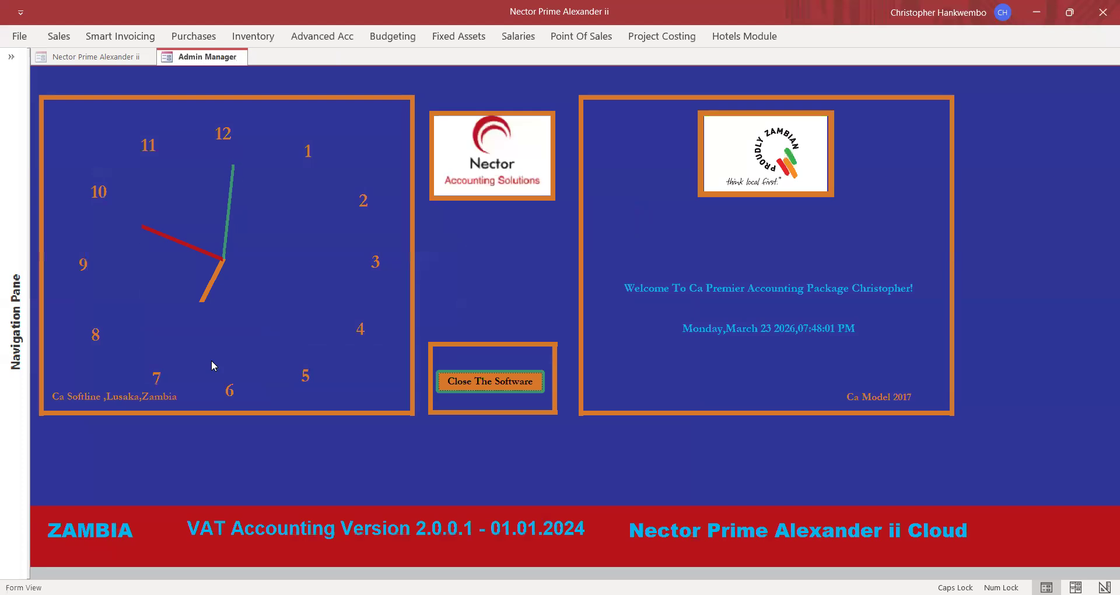
Open the monthly Trial Balance form and set both month-end dates to 3/23/2026
left_click(327, 39)
left_click(653, 75)
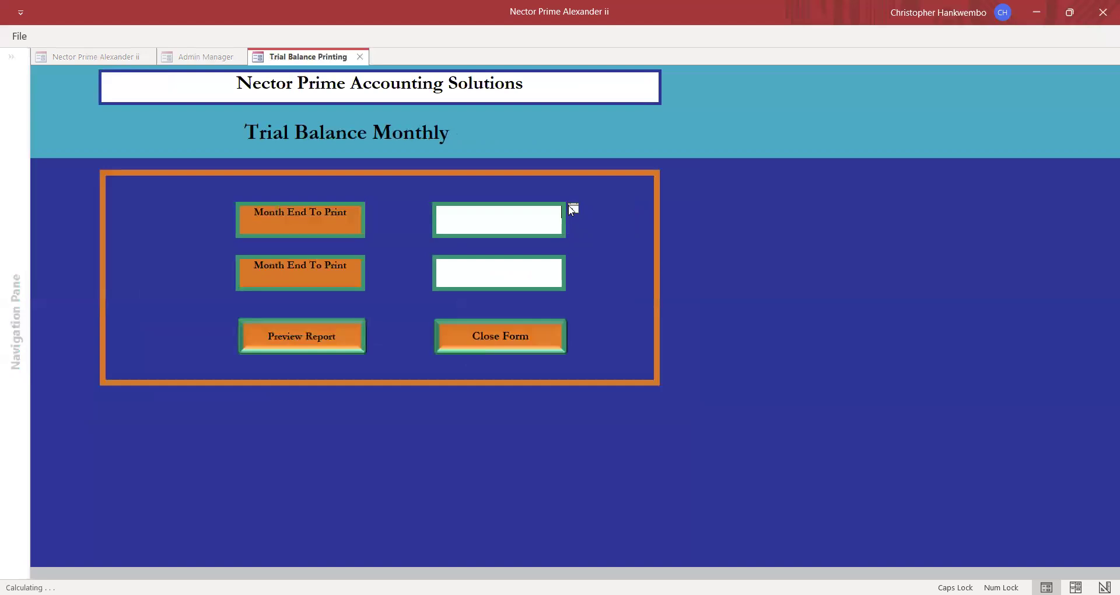
left_click(573, 209)
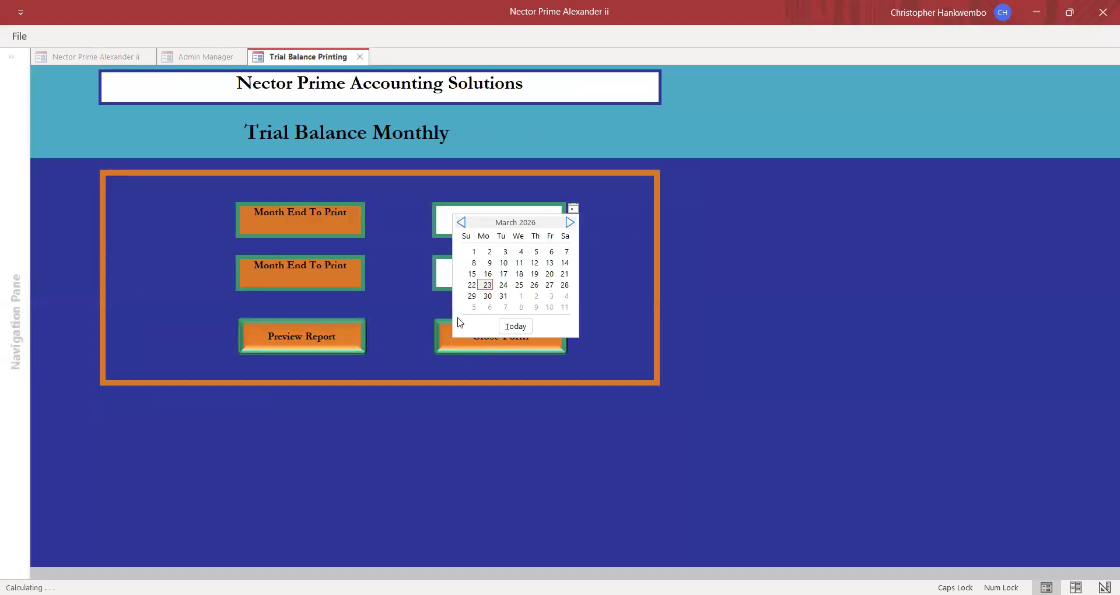
left_click(488, 286)
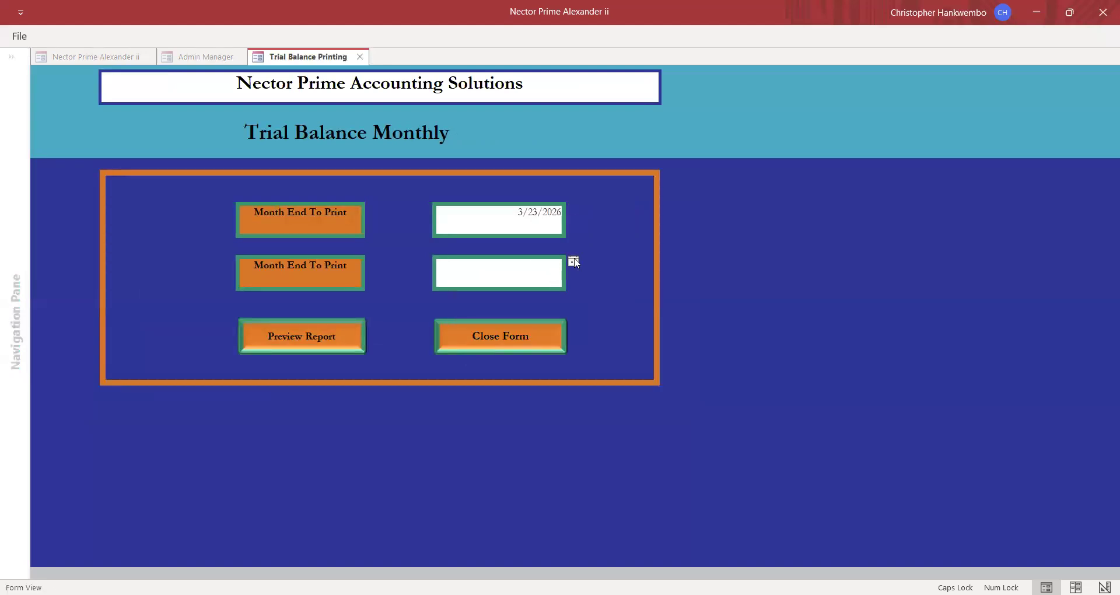
left_click(573, 262)
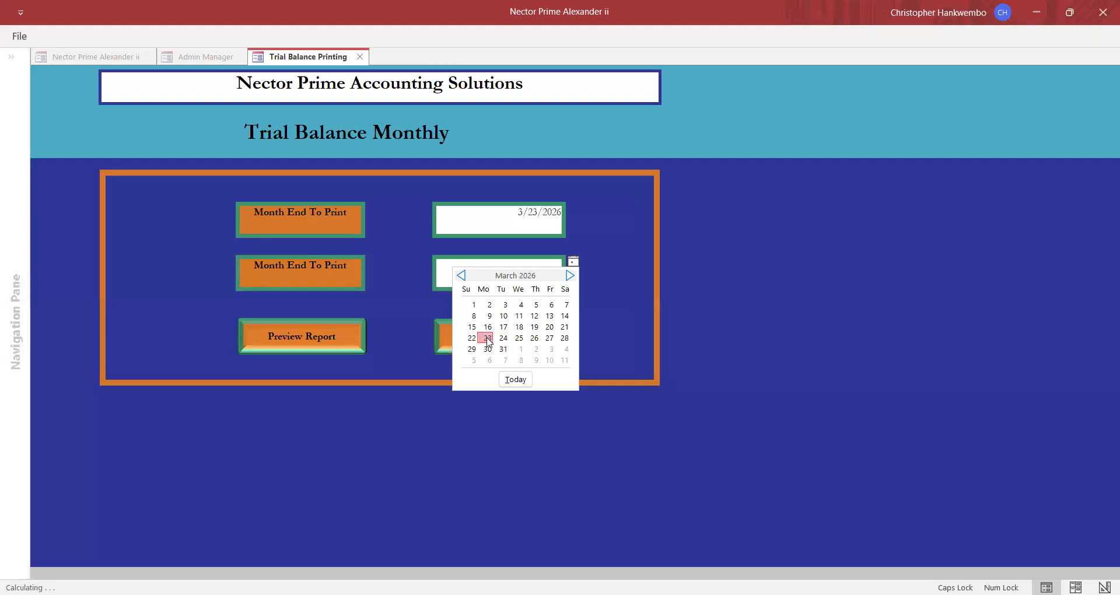
left_click(488, 338)
Preview the trial balance report, examine its account lines and total balances, and close the report and its form
left_click(299, 342)
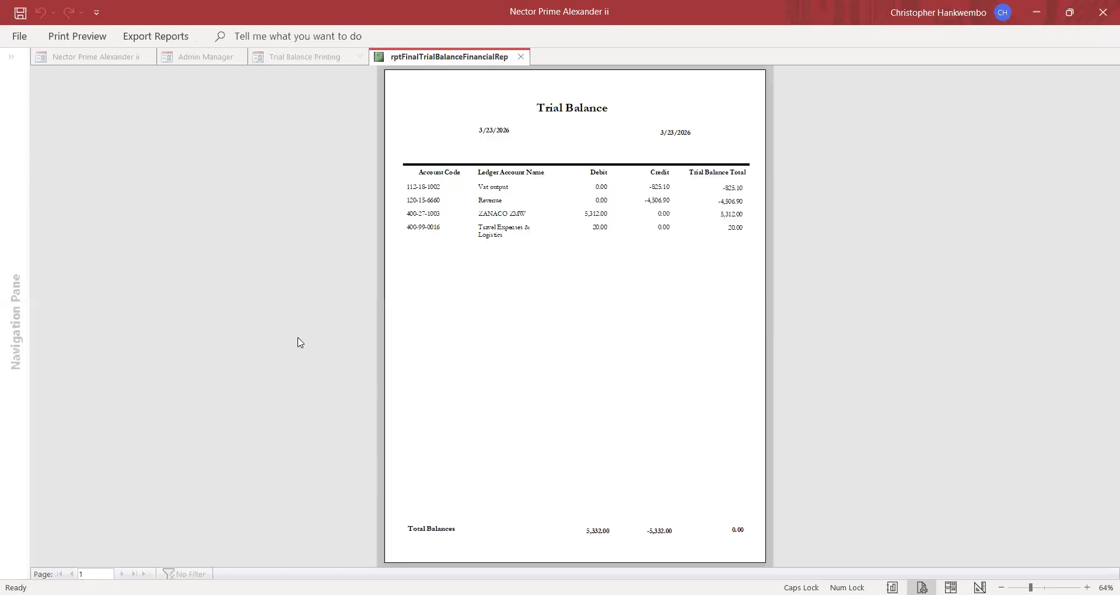
left_click(624, 205)
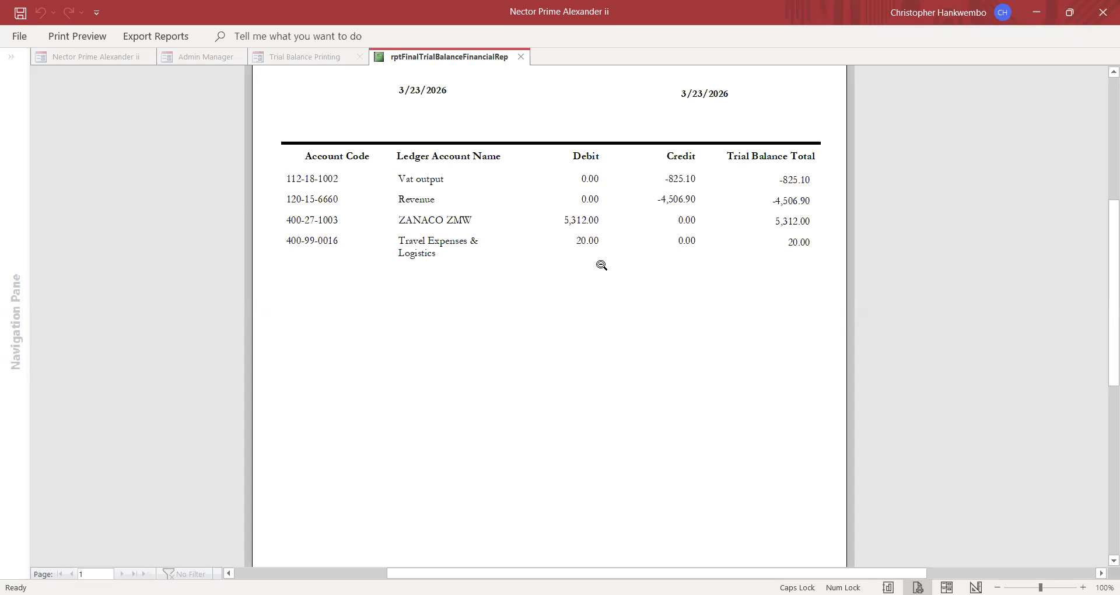
scroll(1105, 129, "up", 1)
scroll(1104, 128, "up", 5)
scroll(1105, 204, "down", 10)
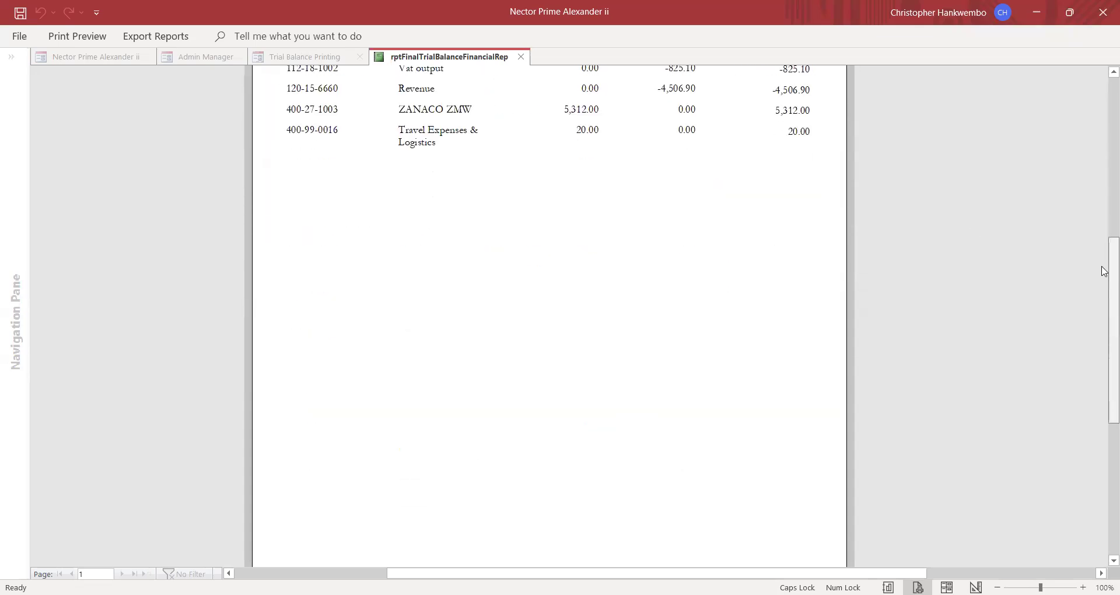
scroll(1105, 274, "up", 8)
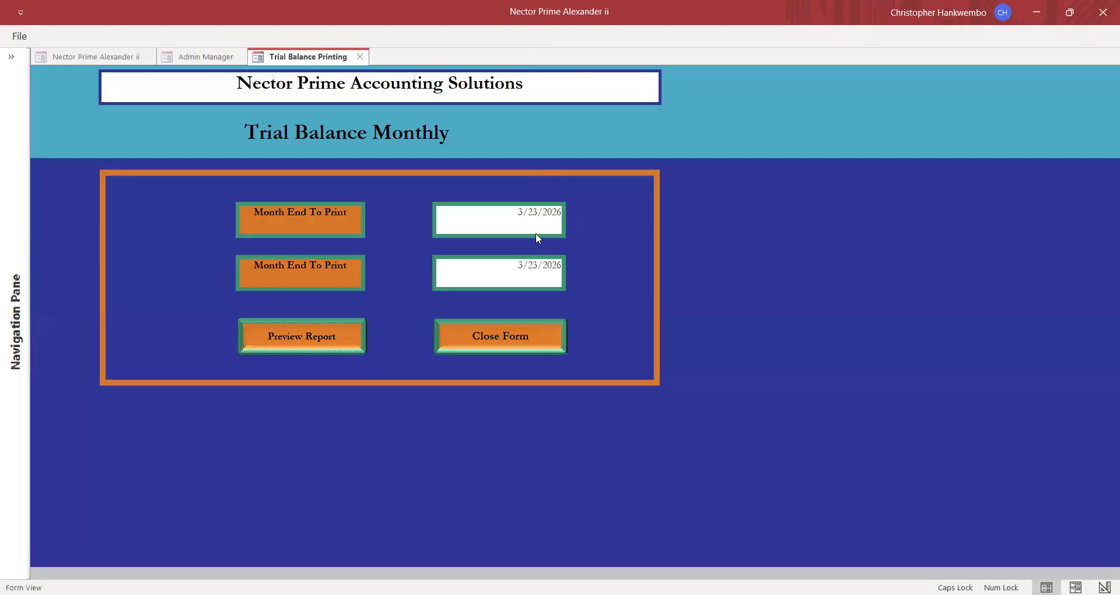
left_click(504, 336)
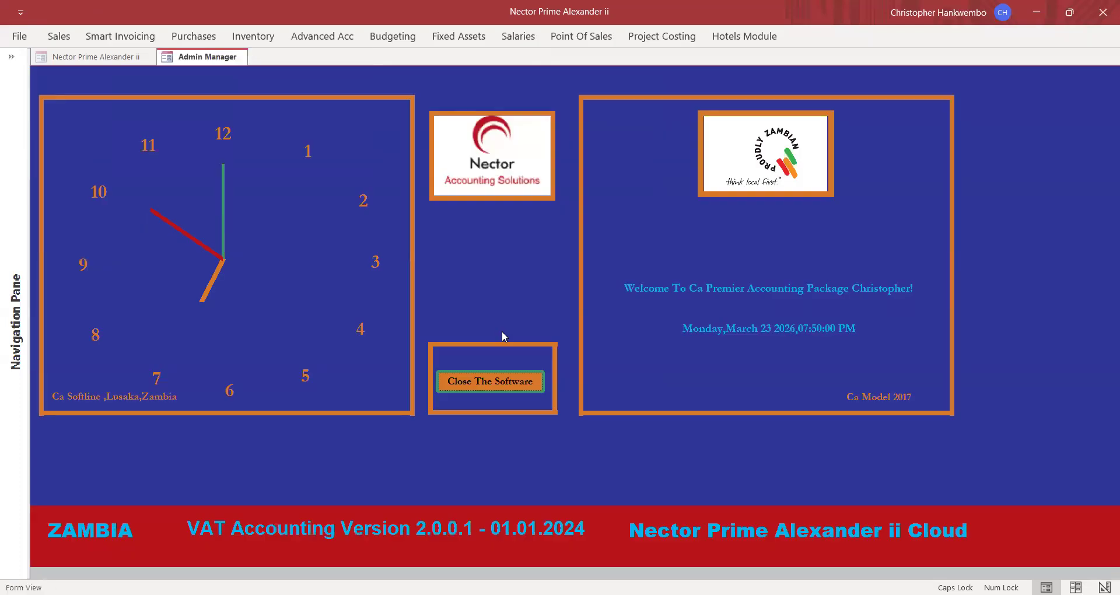
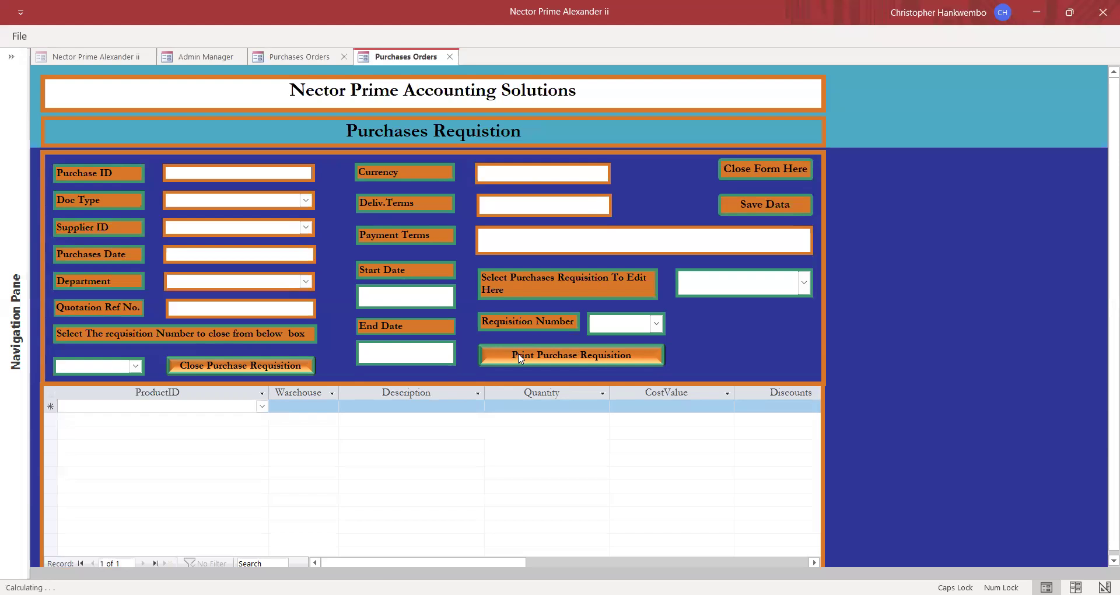
Try to close a purchase requisition without selecting one, and close the Purchases Requisition form
left_click(226, 364)
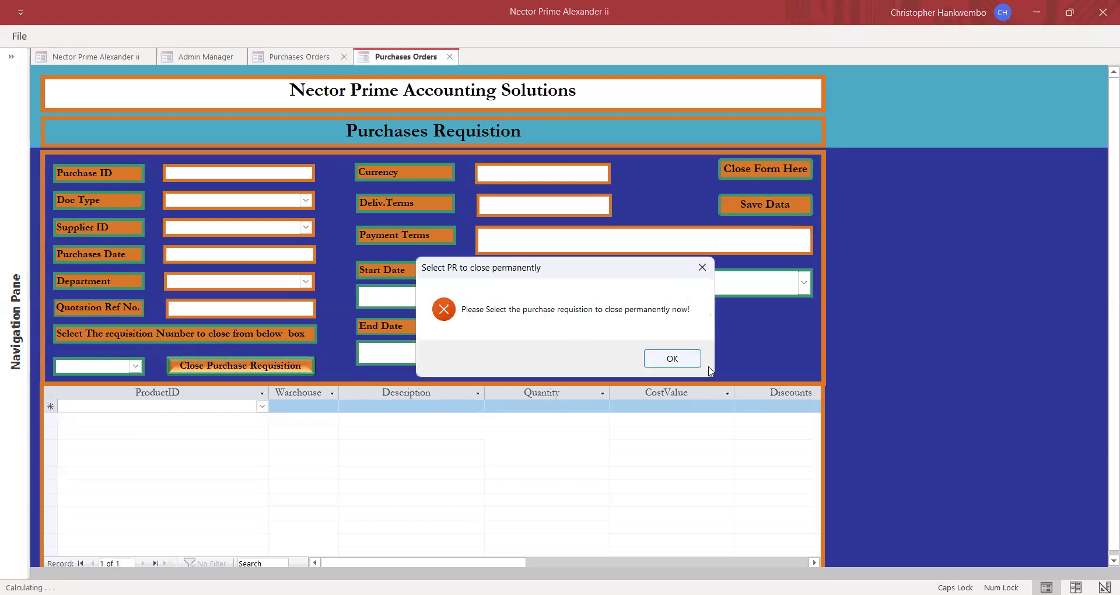
left_click(690, 364)
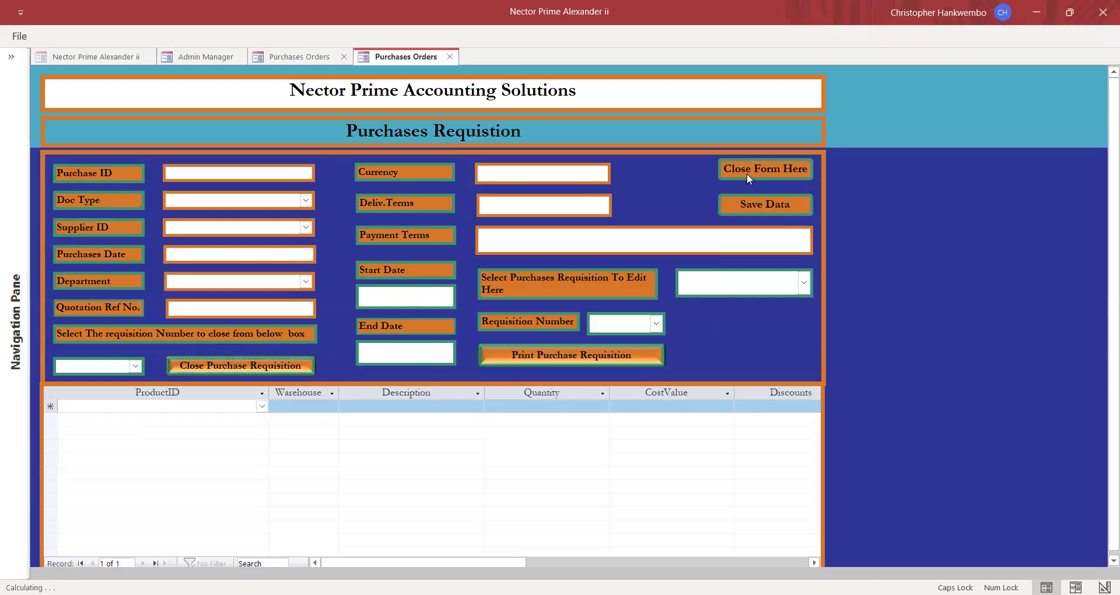
left_click(747, 173)
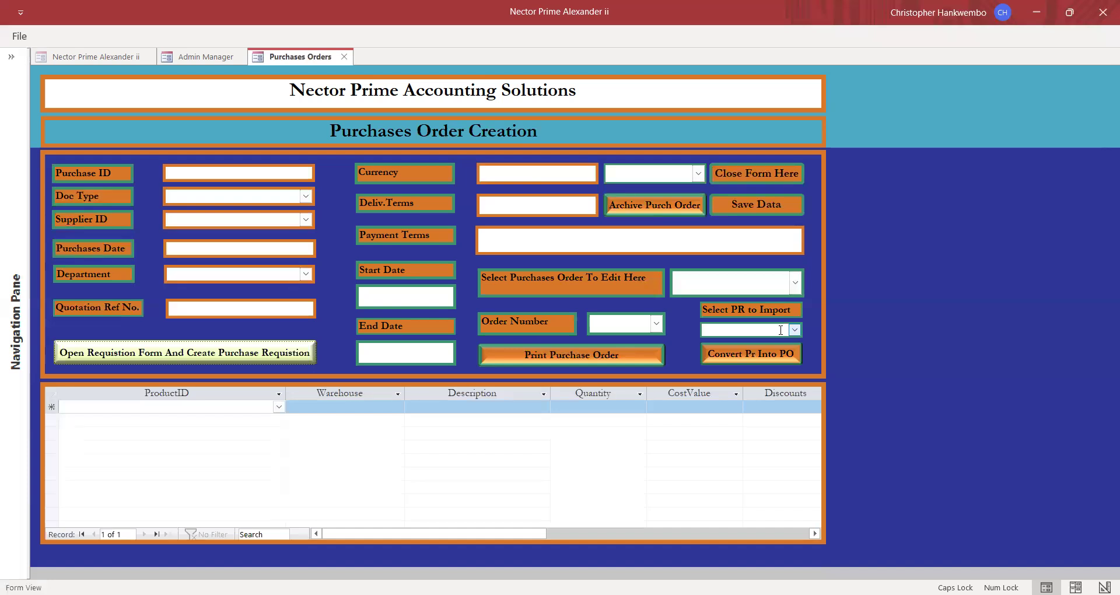
Look through the available suppliers in the Purchases Order Creation form without choosing one, and close the form
left_click(306, 219)
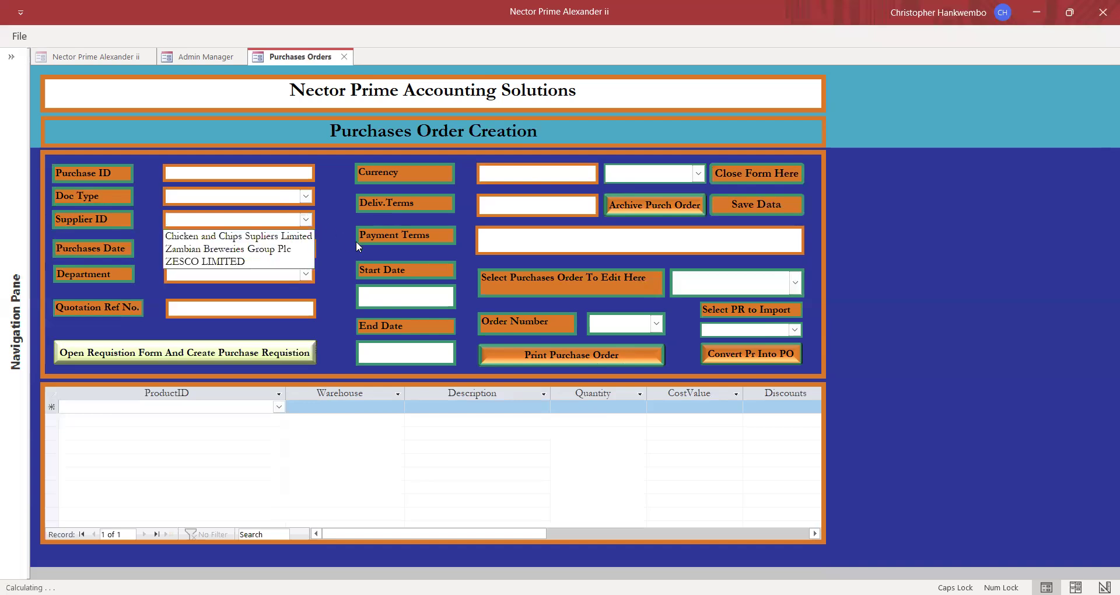
left_click(337, 226)
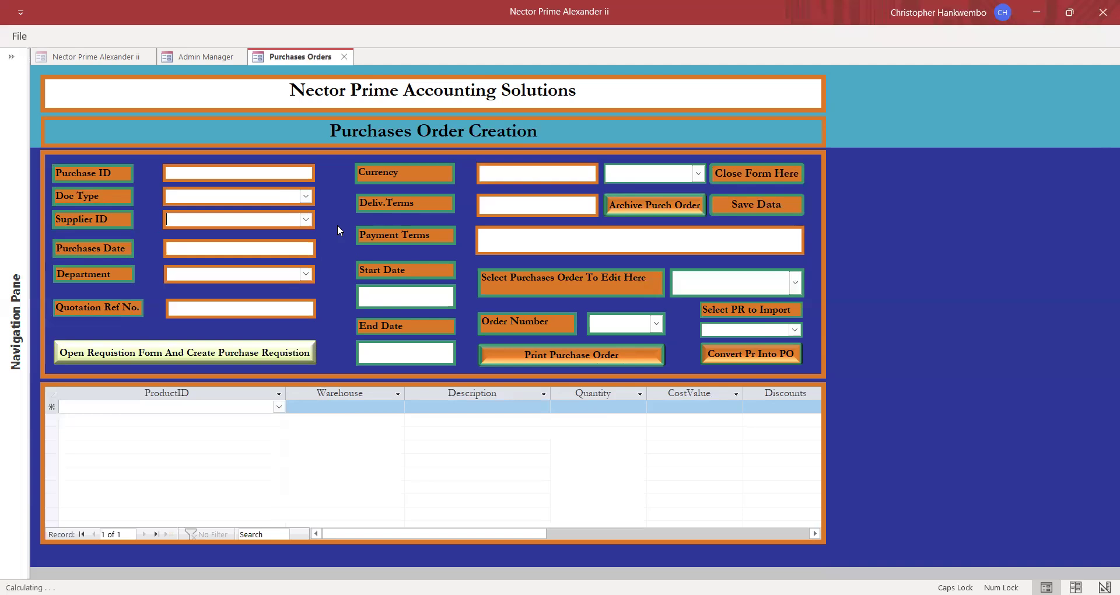
left_click(733, 172)
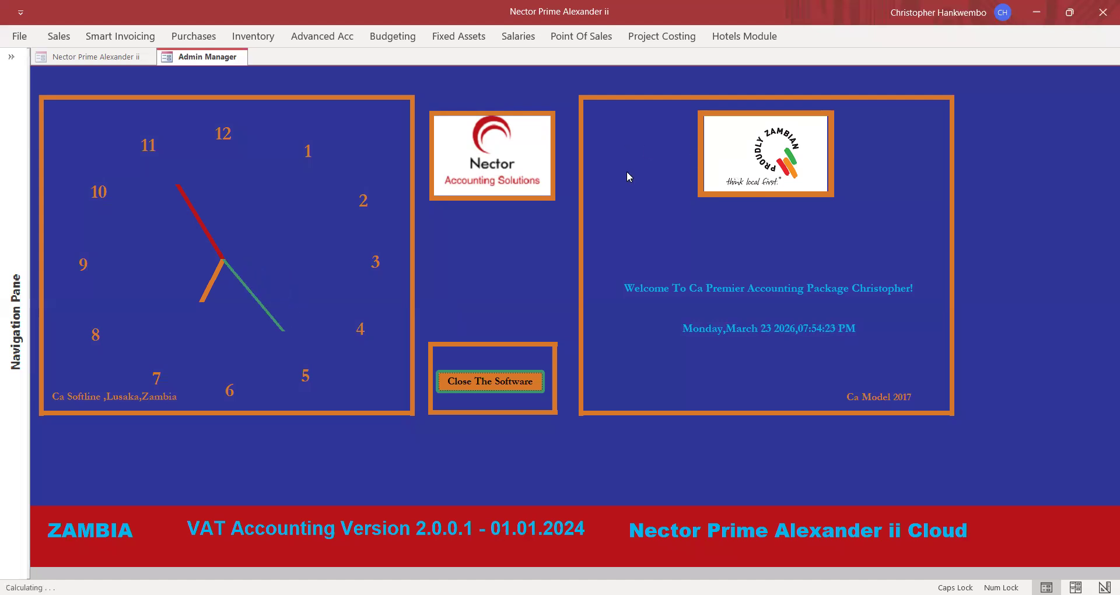
Open the Goods Received Note form, view the cost fields of its Landed Costing Schedule, and close the schedule
left_click(251, 39)
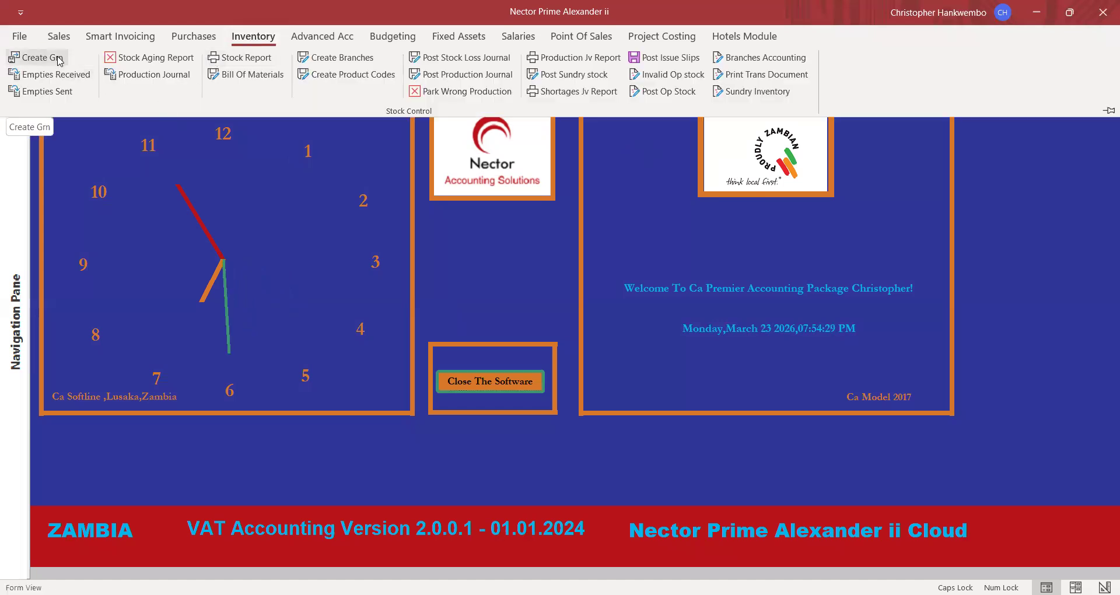
left_click(60, 58)
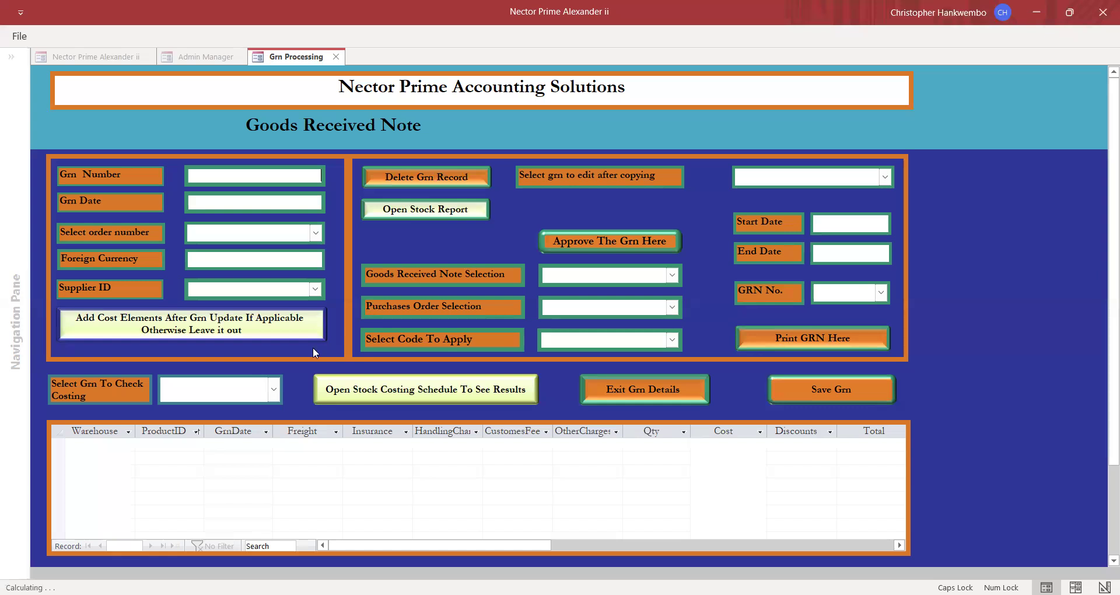
left_click(213, 321)
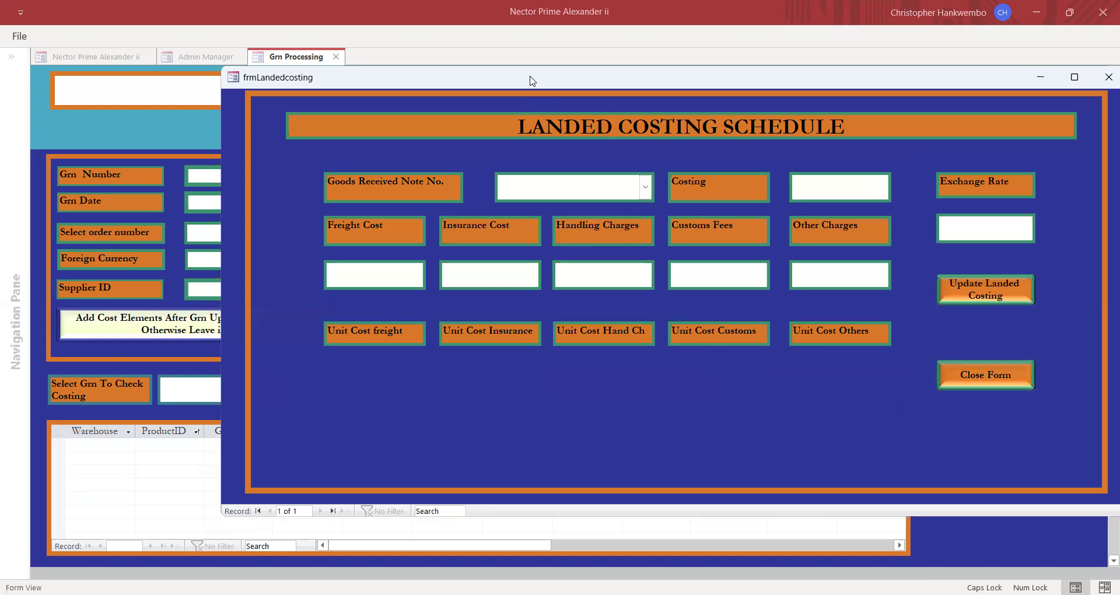
left_click_drag(530, 76, 365, 92)
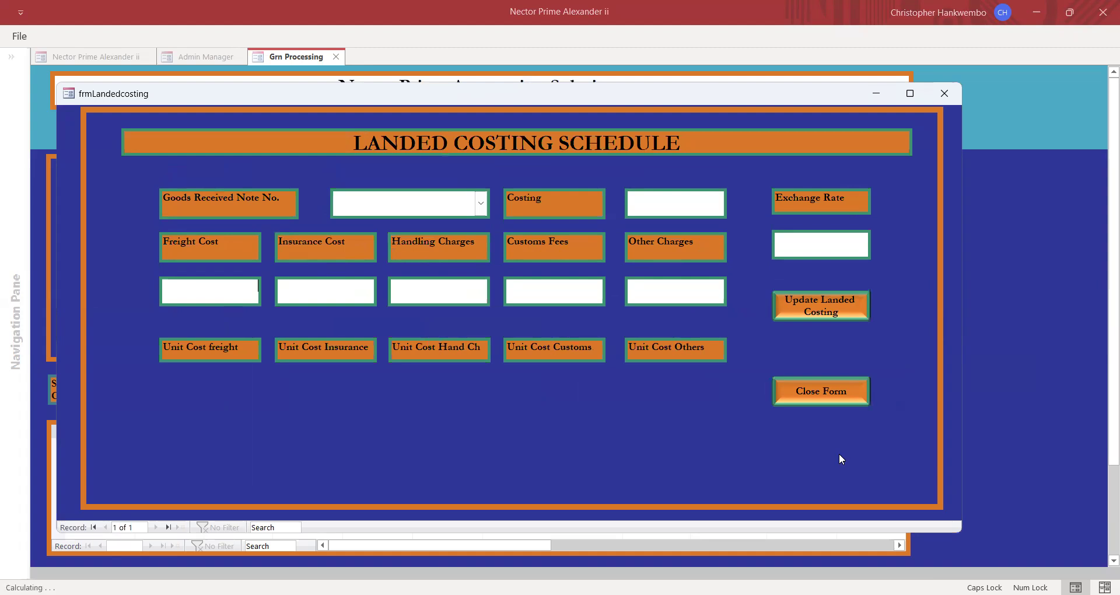
left_click(810, 389)
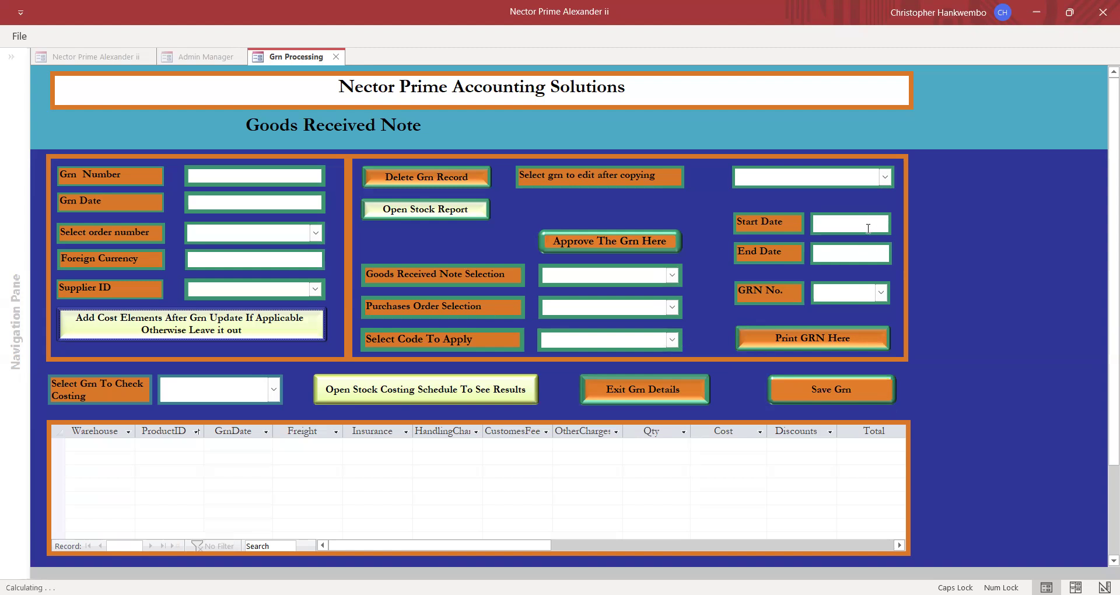
Close the Goods Received Note form, and view the supplier invoice entry form before closing it
left_click(629, 395)
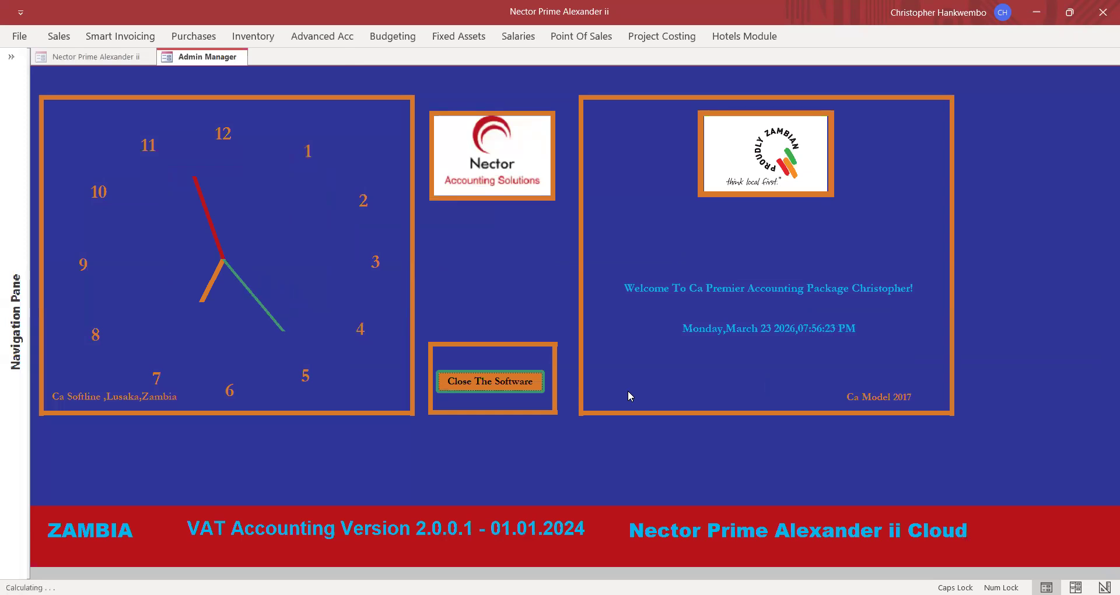
left_click(193, 37)
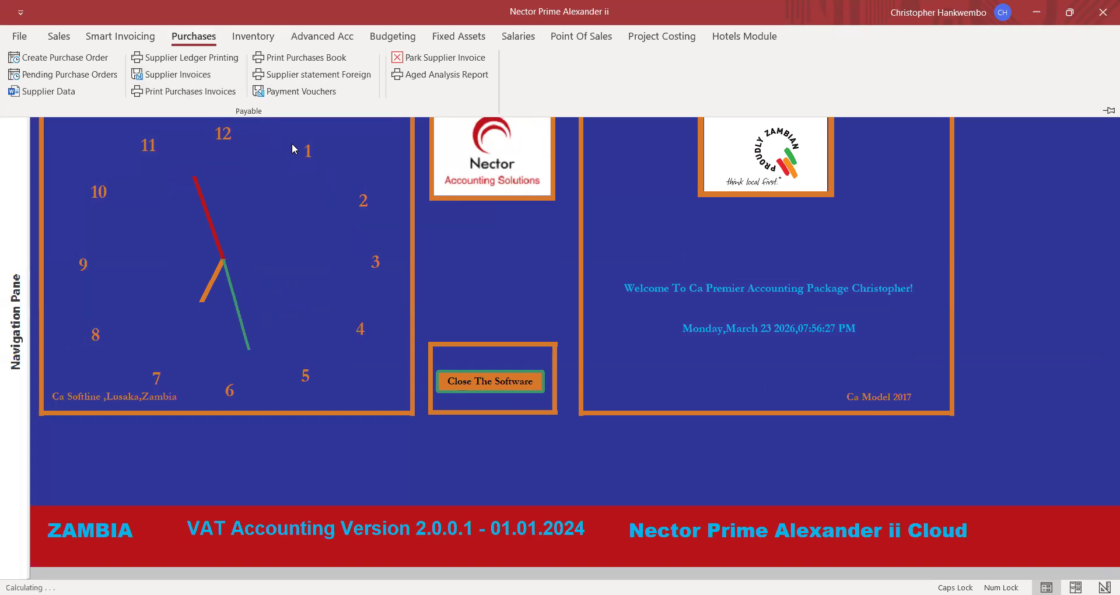
left_click(183, 74)
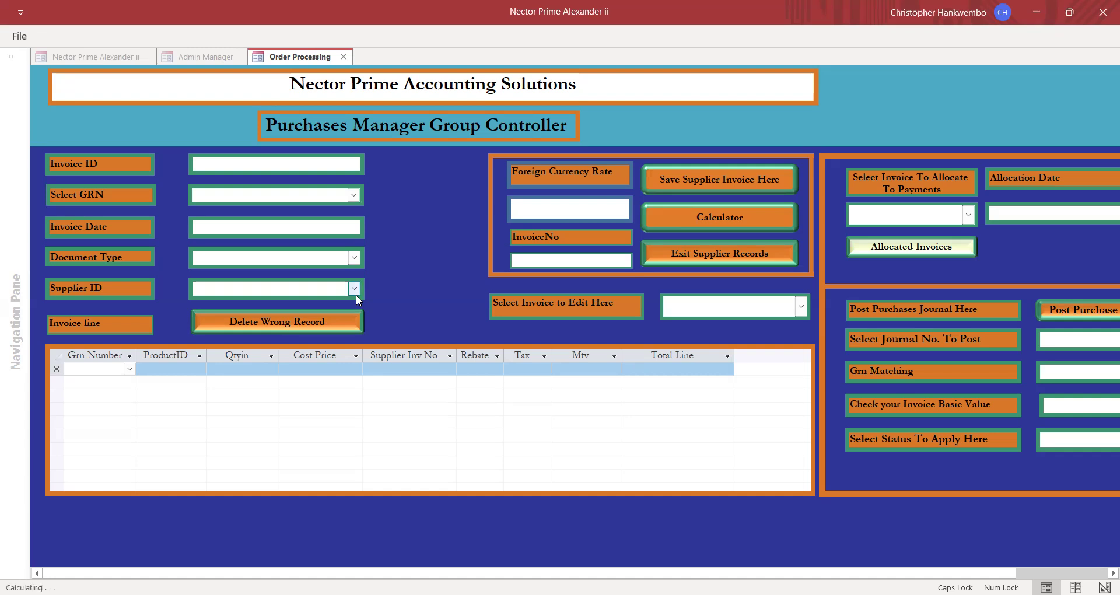
left_click(680, 250)
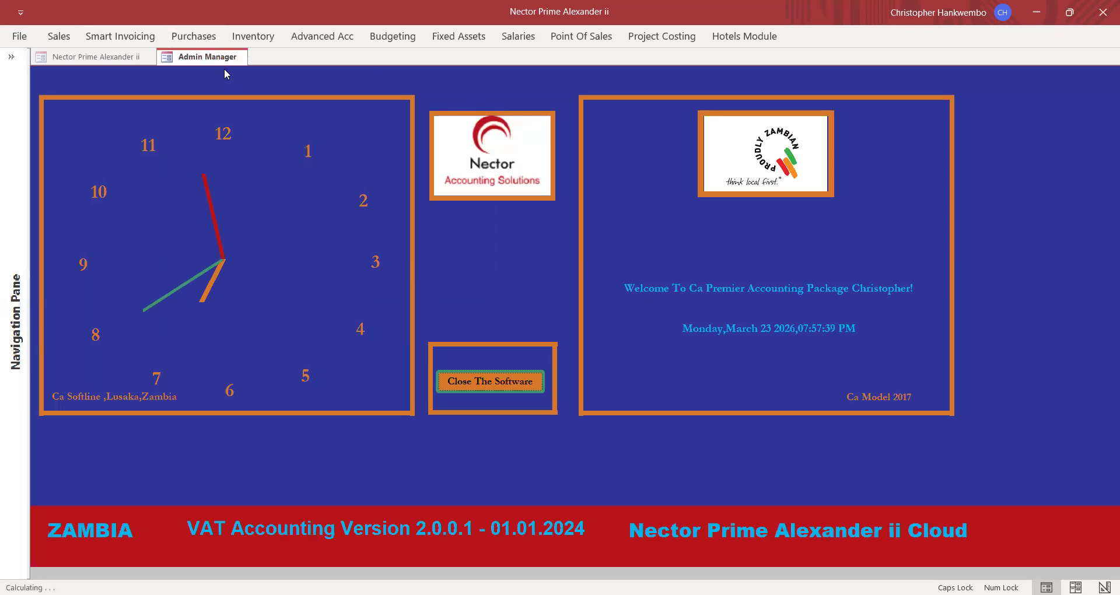
Open the payment voucher form, view the available suppliers without choosing one, and close the form
left_click(197, 37)
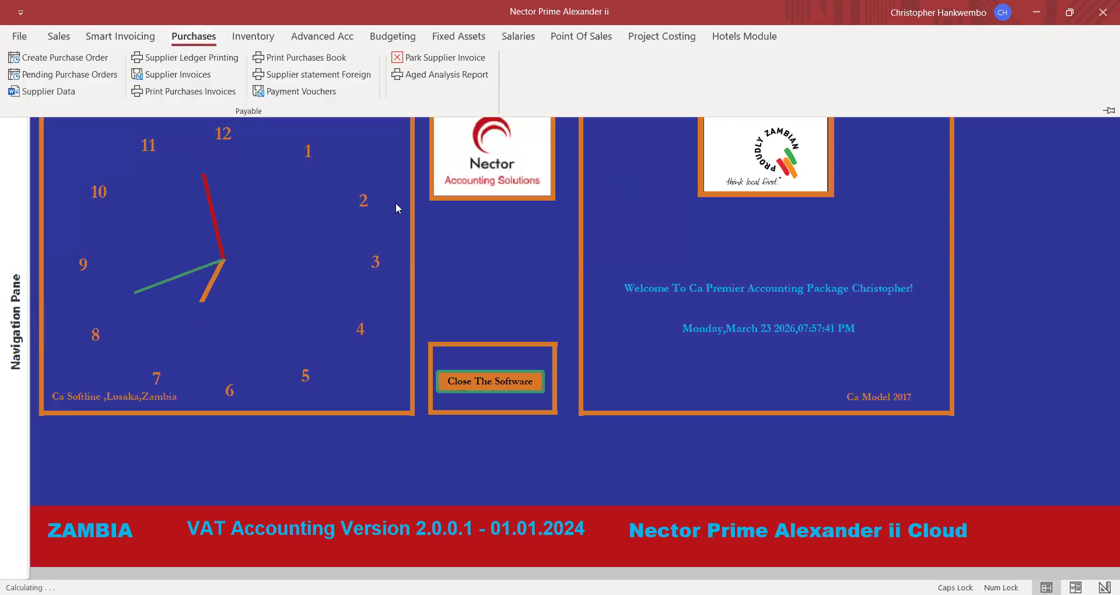
left_click(309, 97)
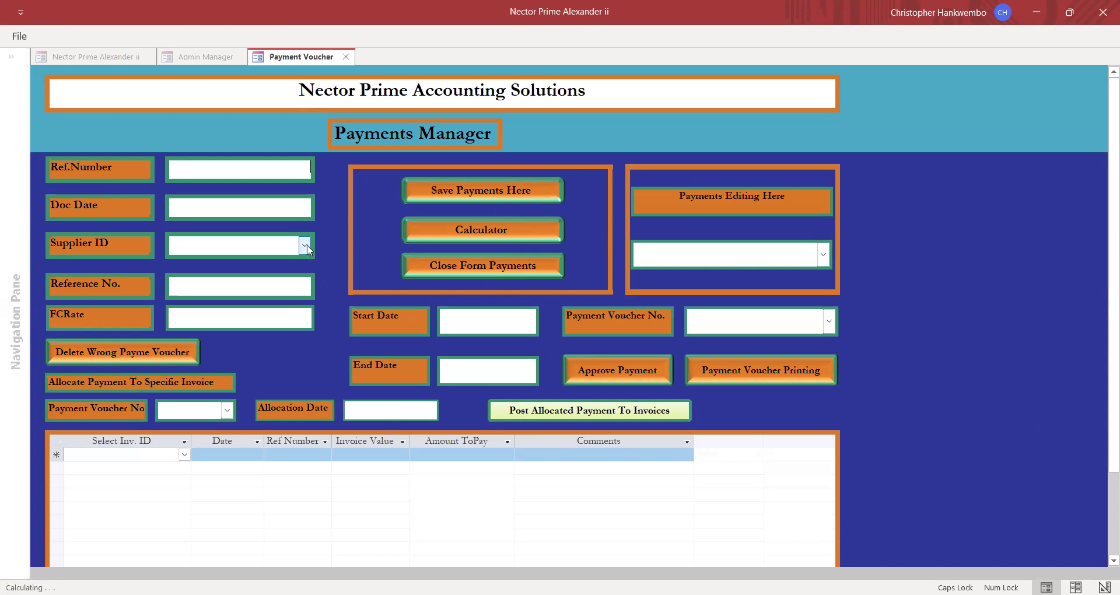
left_click(305, 246)
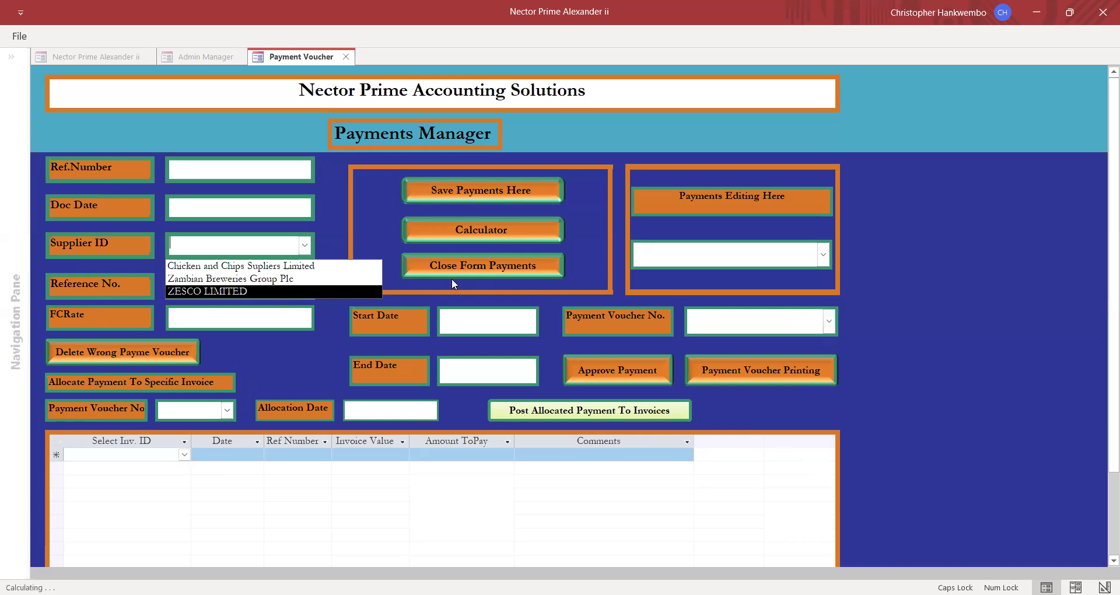
left_click(434, 264)
left_click(433, 264)
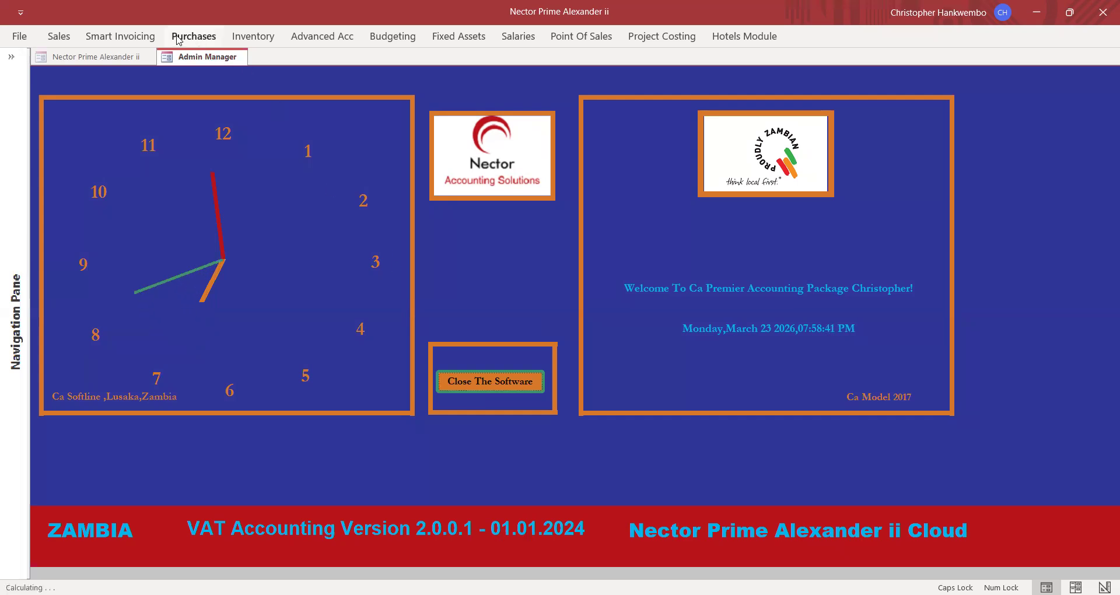
Open the Cash Book Ledger Printing form and set both its start date and end date to 3/23/2026
left_click(321, 38)
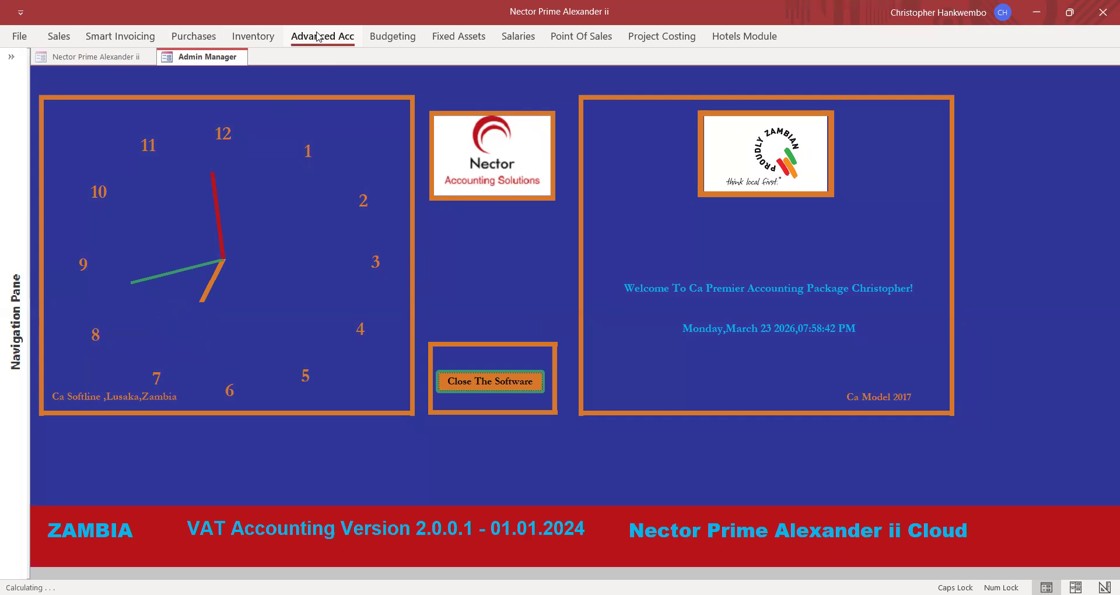
left_click(132, 58)
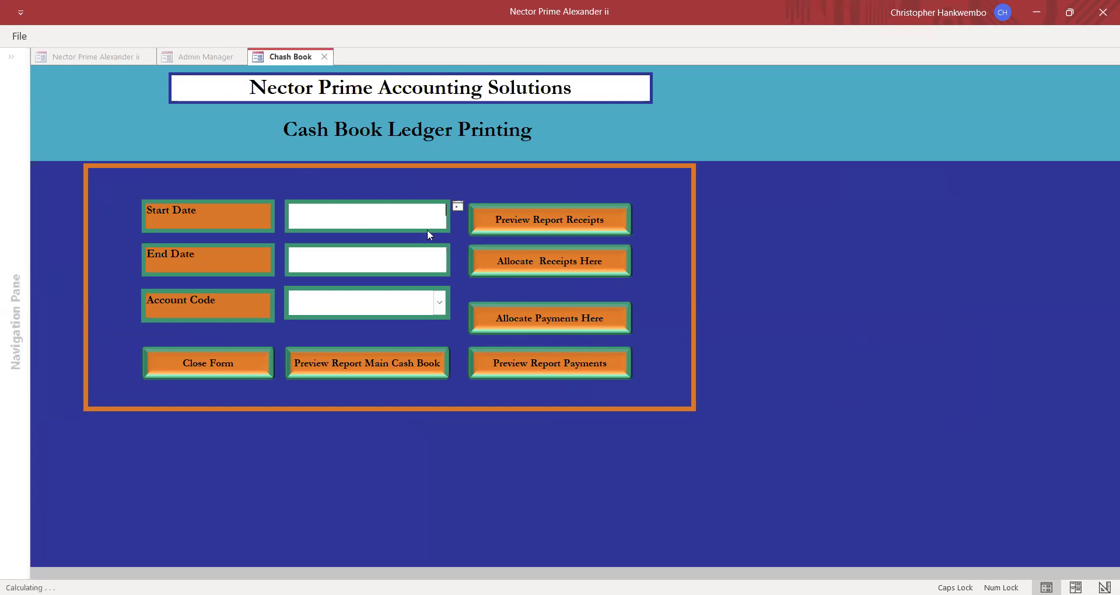
left_click(458, 207)
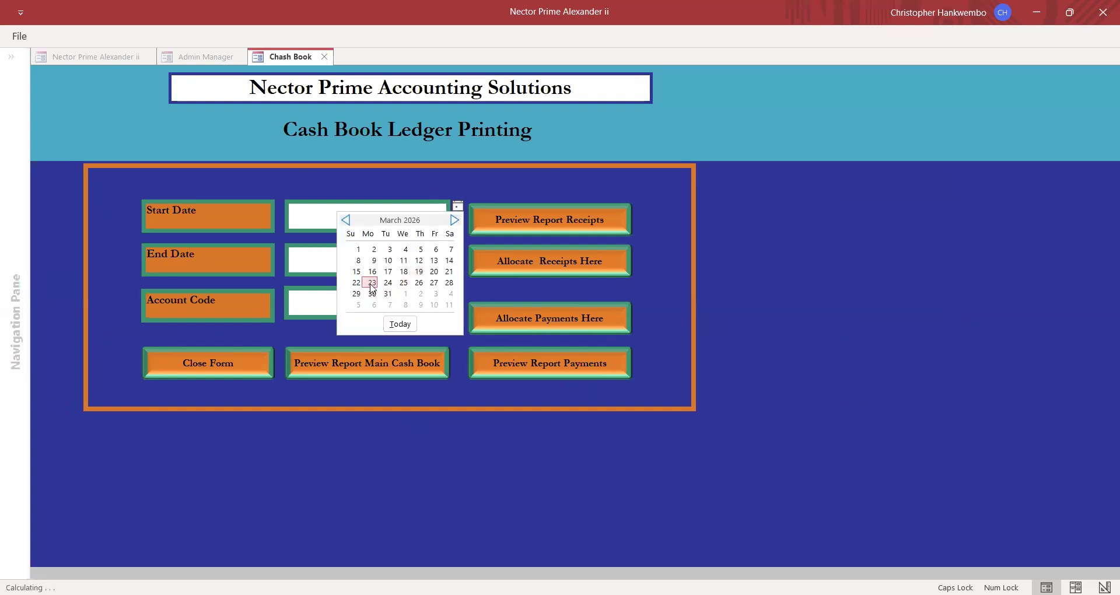
left_click(371, 282)
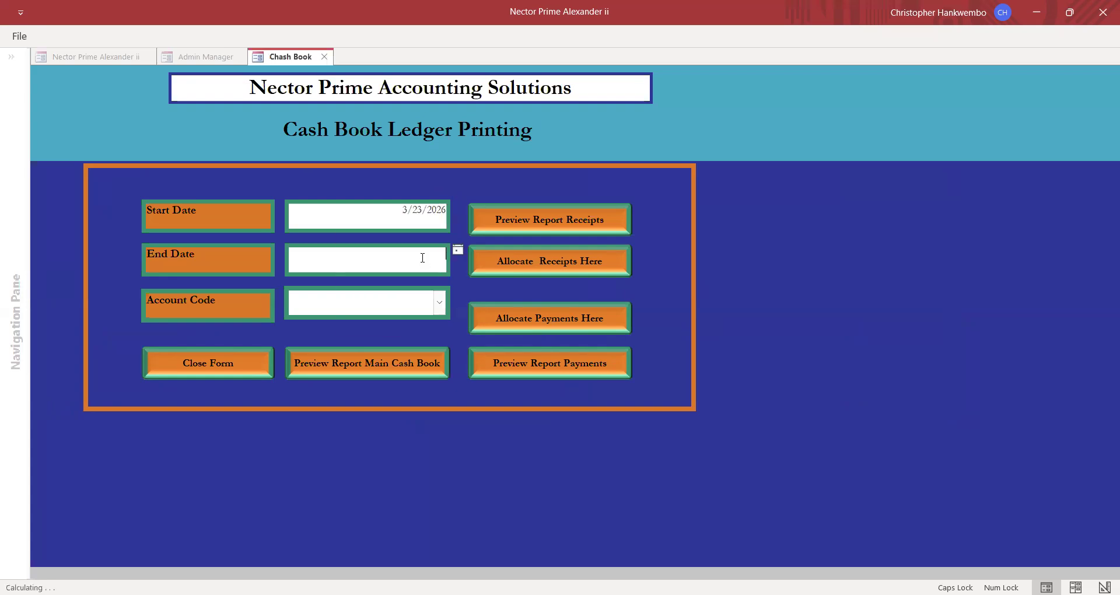
left_click(458, 252)
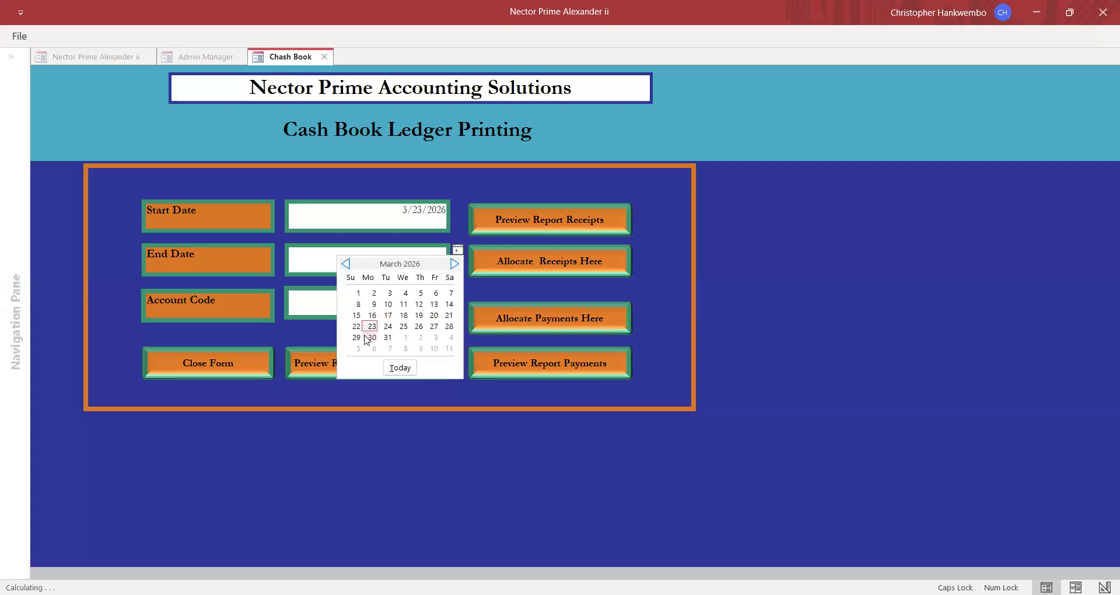
left_click(373, 327)
View the payments allocation form for the chosen period, save and close it, and close the cash book form
left_click(533, 315)
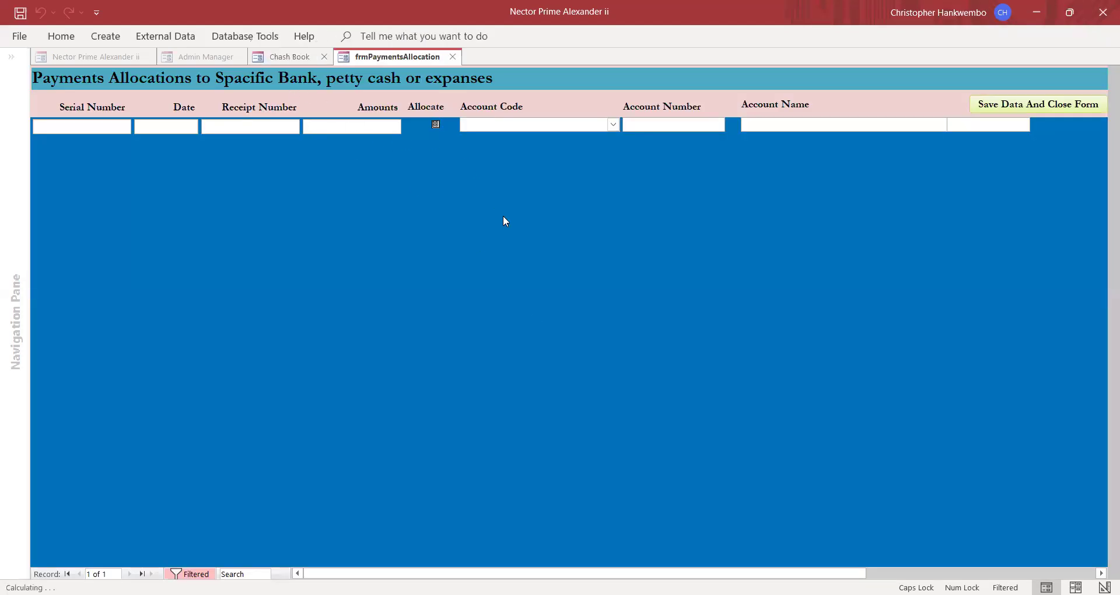
left_click(1013, 104)
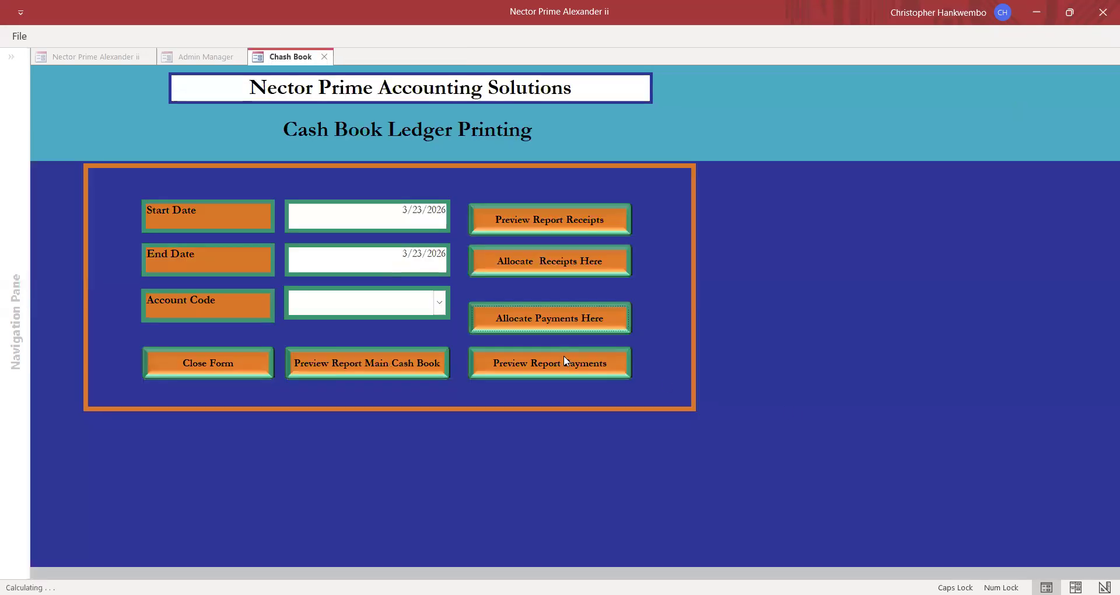
left_click(217, 366)
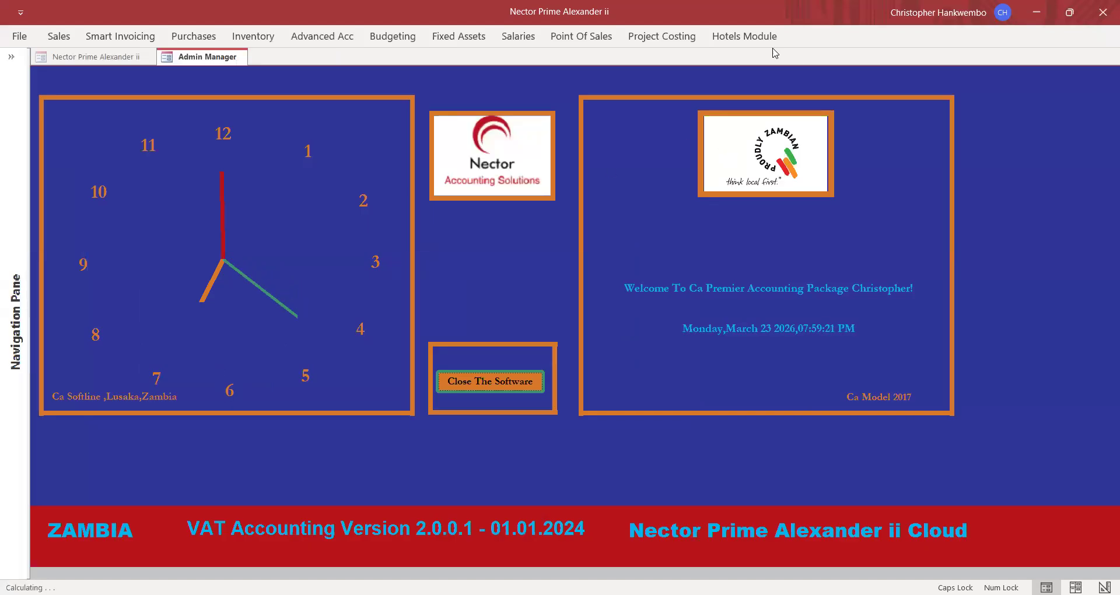
View the functions available in the Hotels Module, and open the form for capturing fixed asset data
left_click(740, 39)
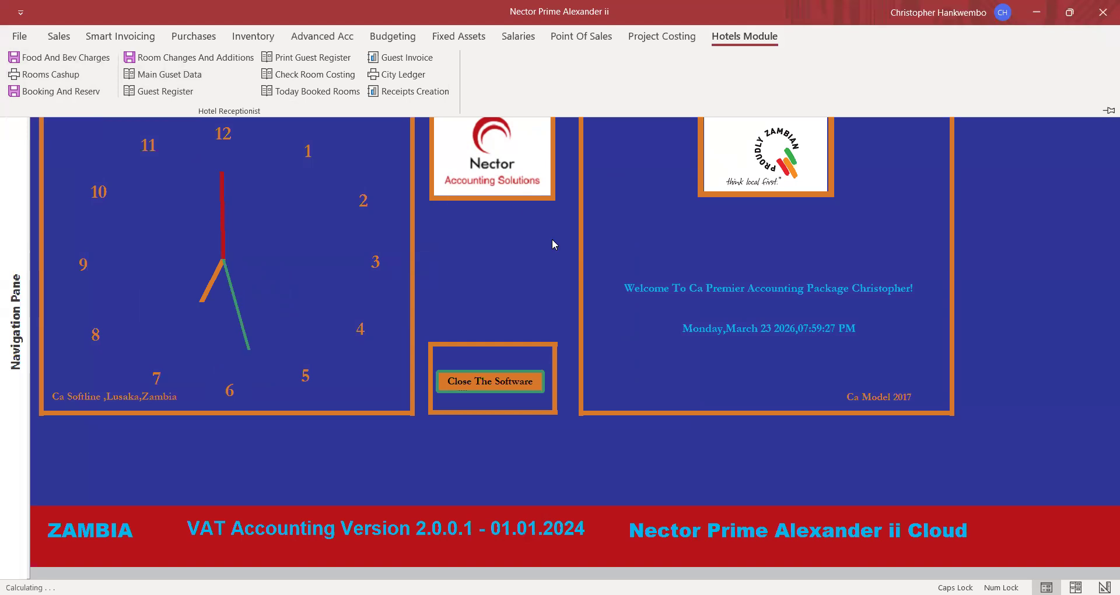
left_click(645, 281)
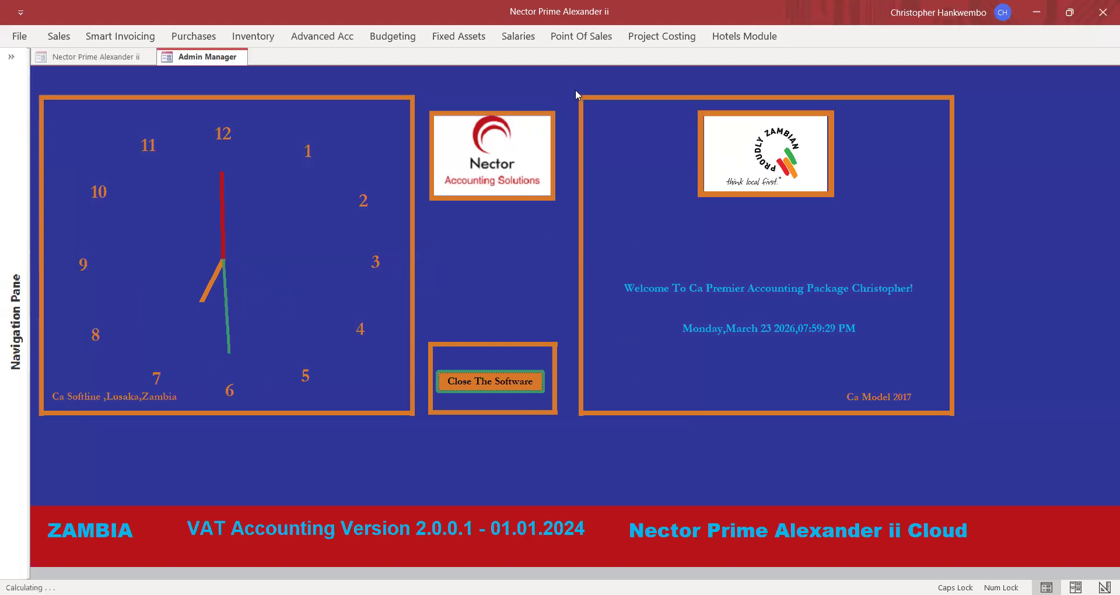
left_click(466, 41)
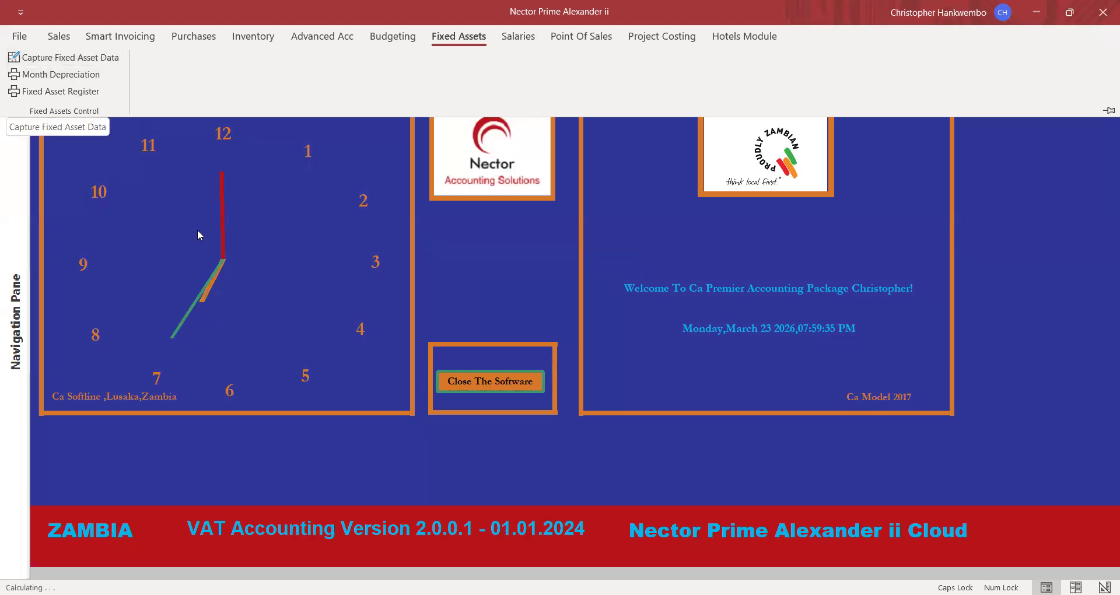
left_click(70, 60)
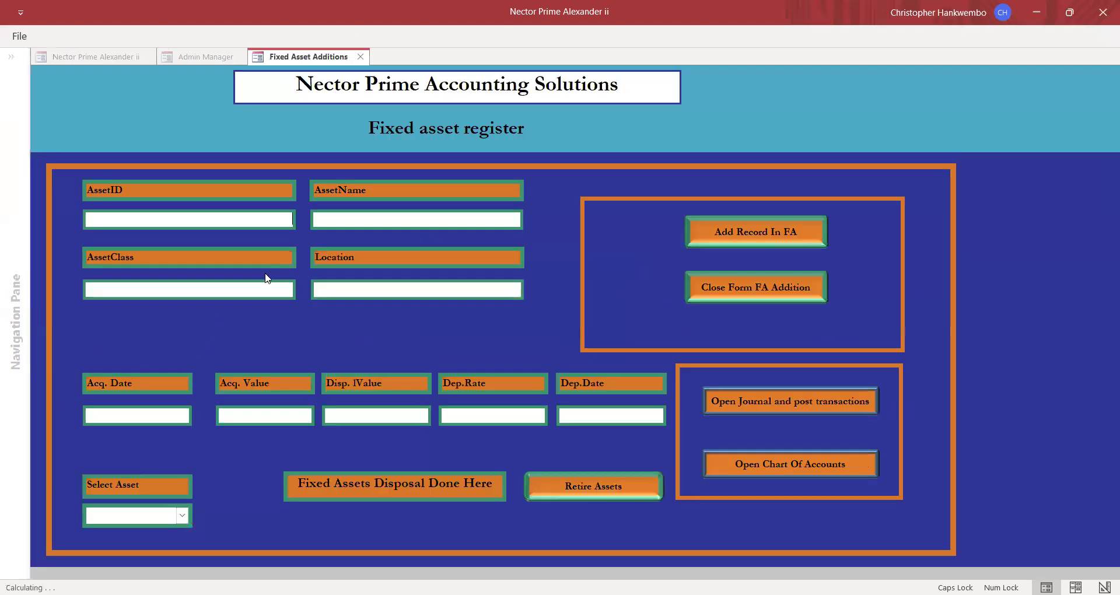